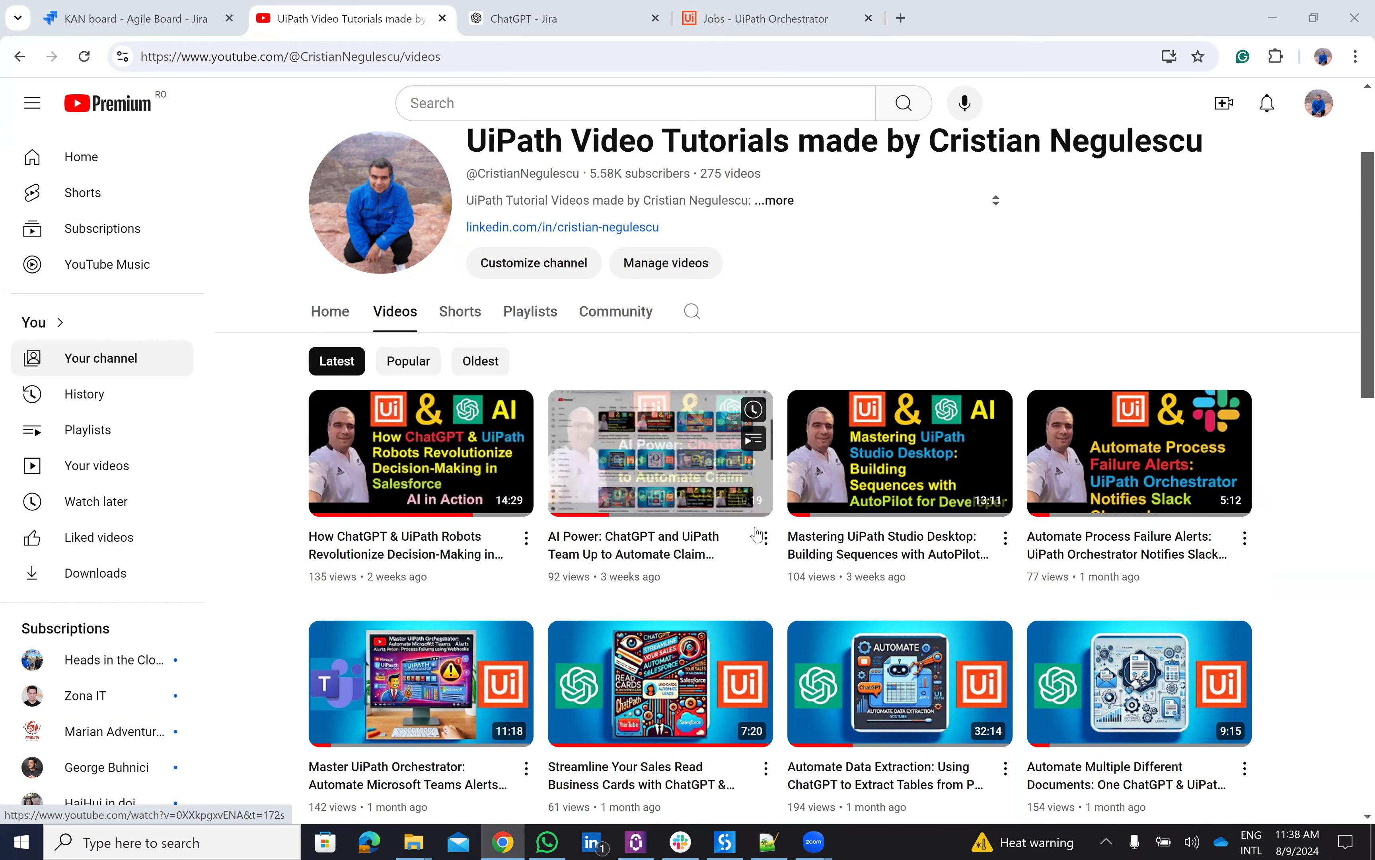
- Switch from YouTube to the ChatGPT tab with the custom Jira GPT's empty chat
click(515, 19)
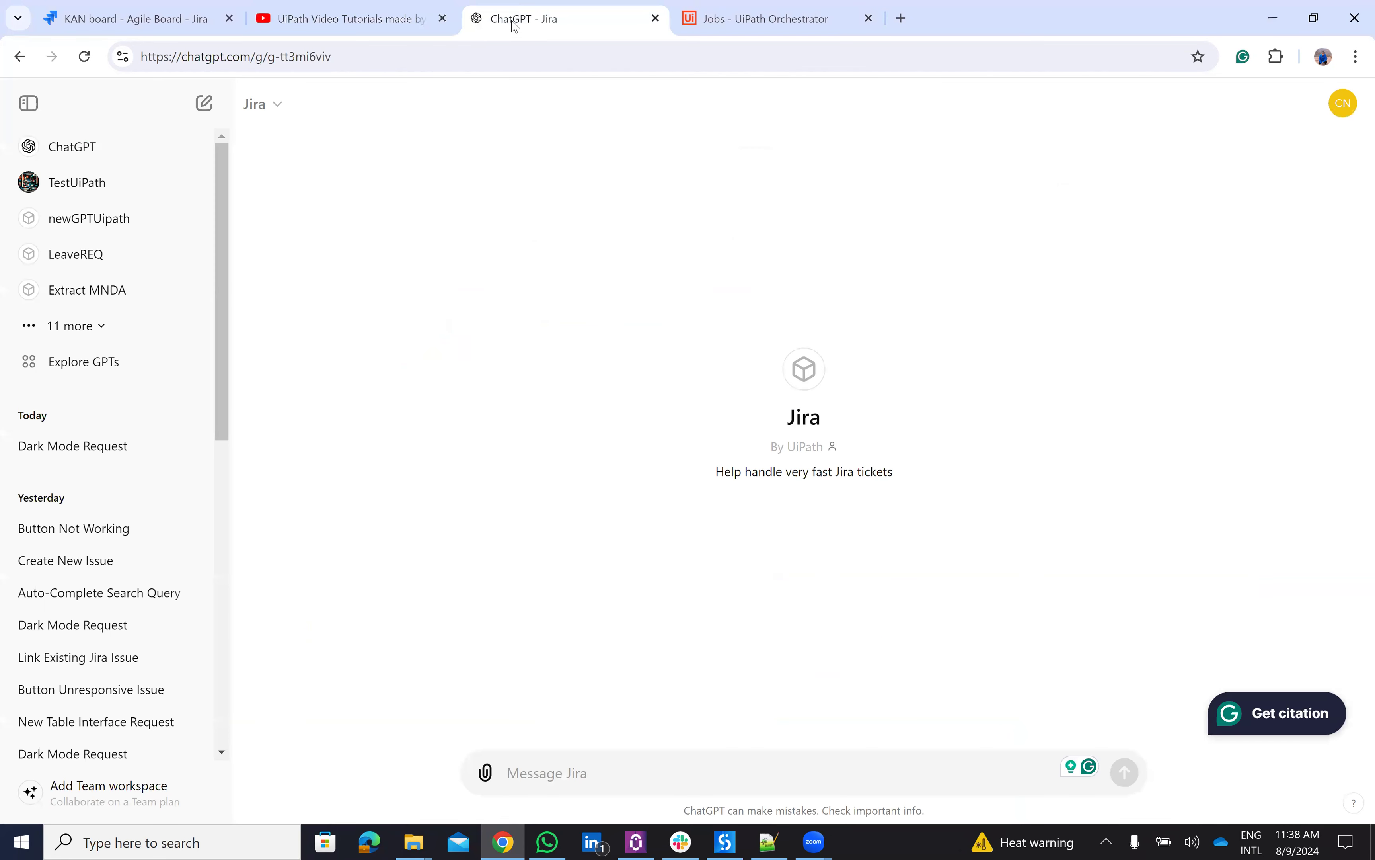
- Copy the 'Dark Mode Option needed' line from the Notepad++ sample-request notes
click(768, 841)
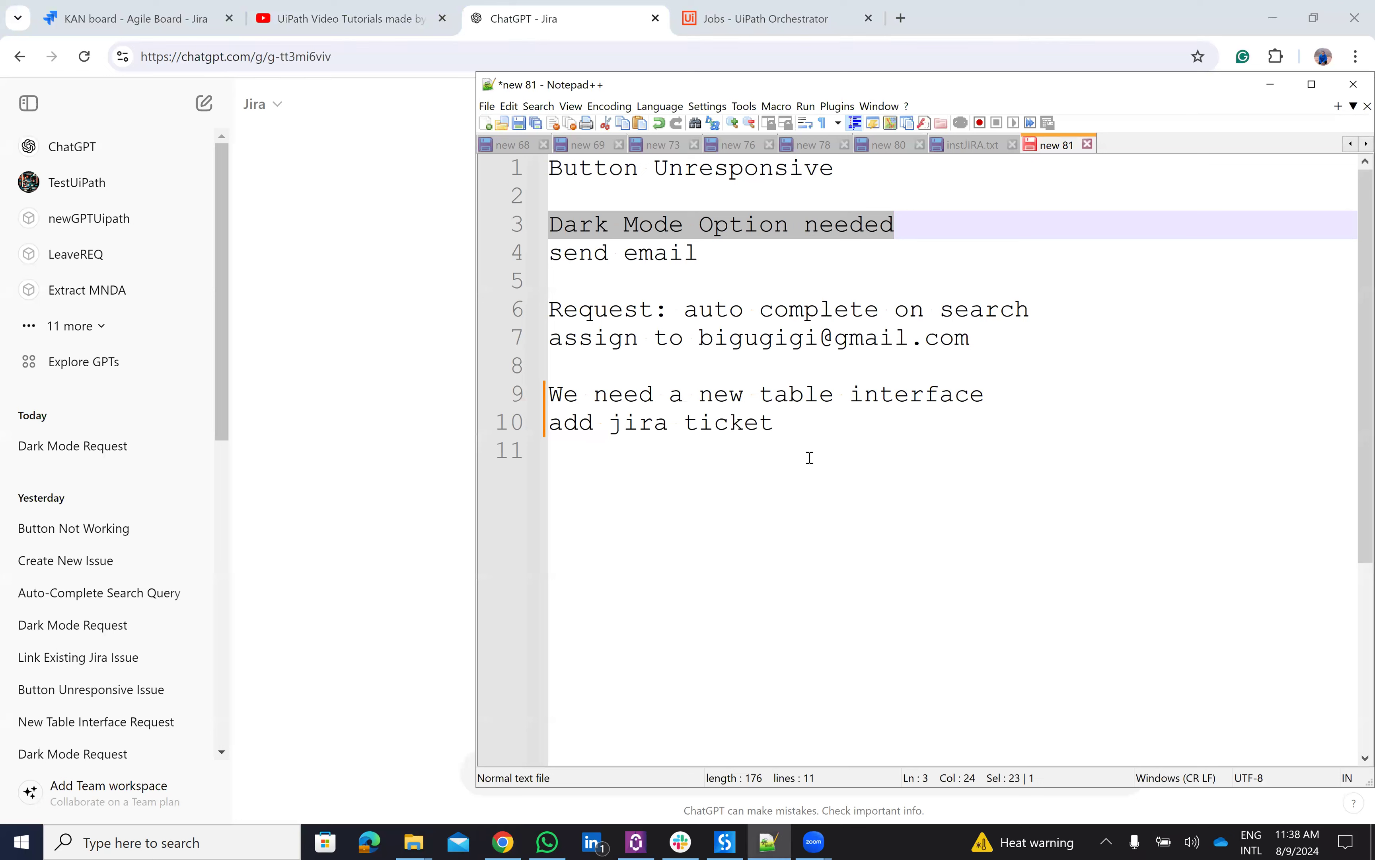
key(ctrl+v)
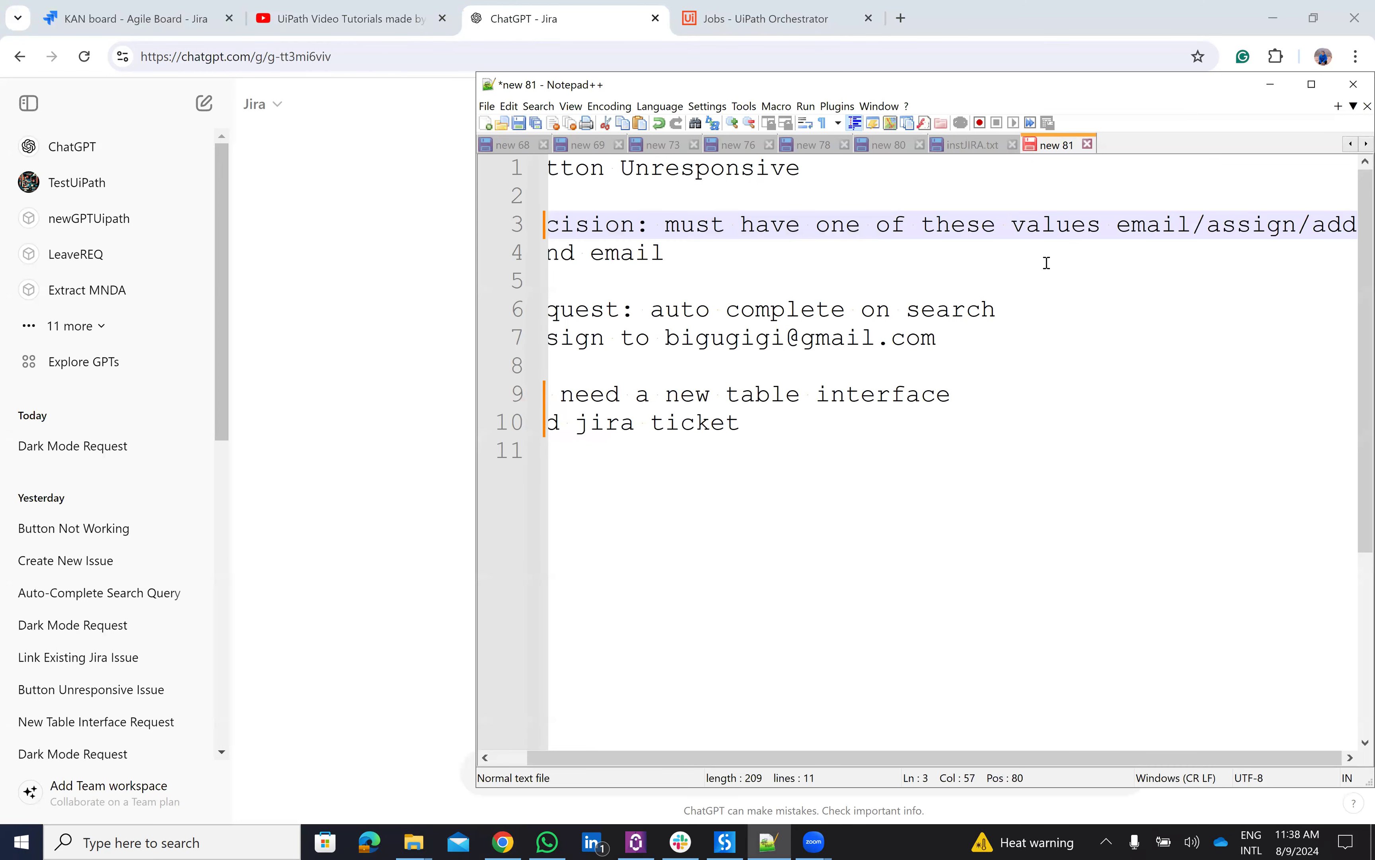
key(ctrl+z)
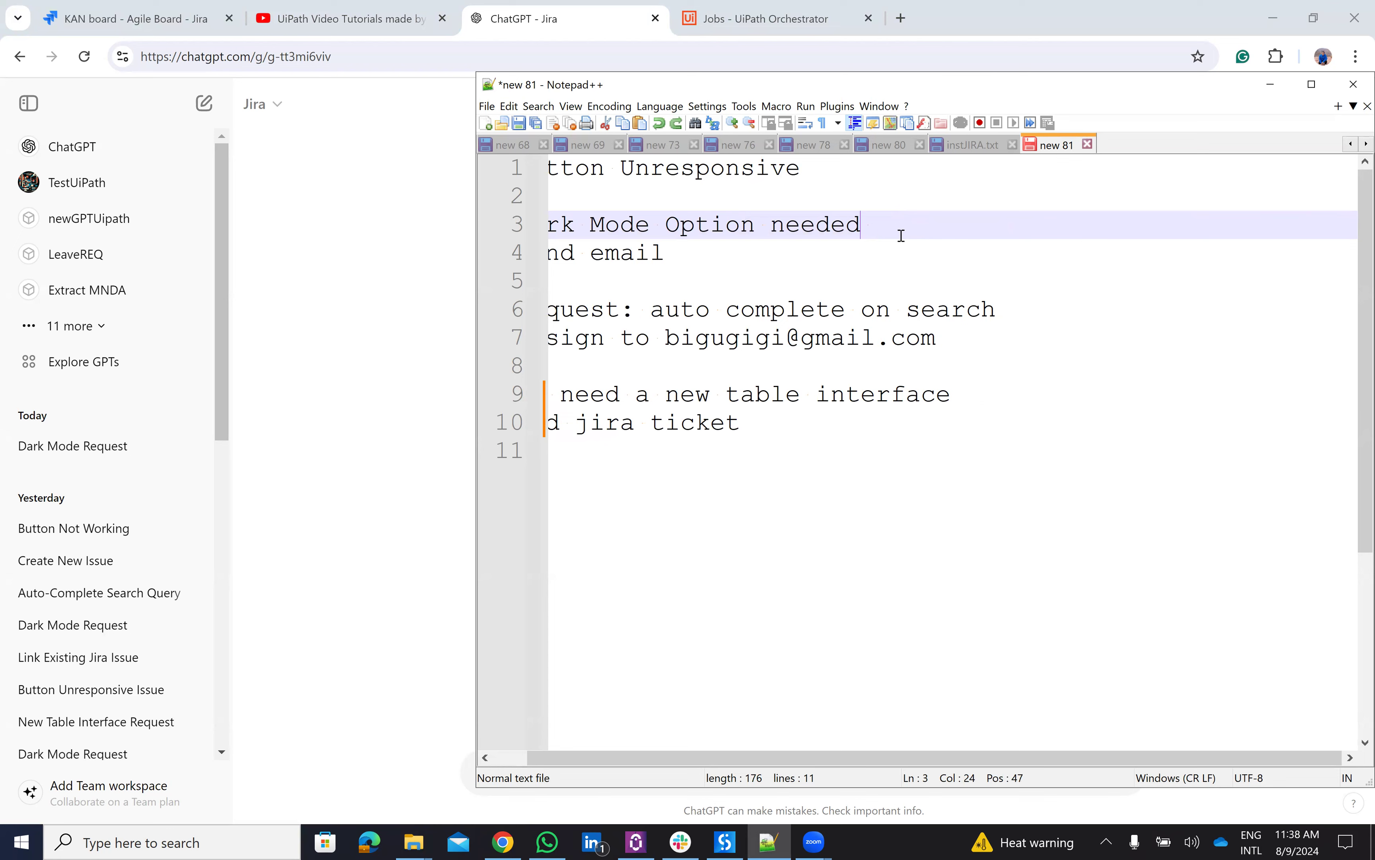
key(shift+Home)
key(ctrl+c)
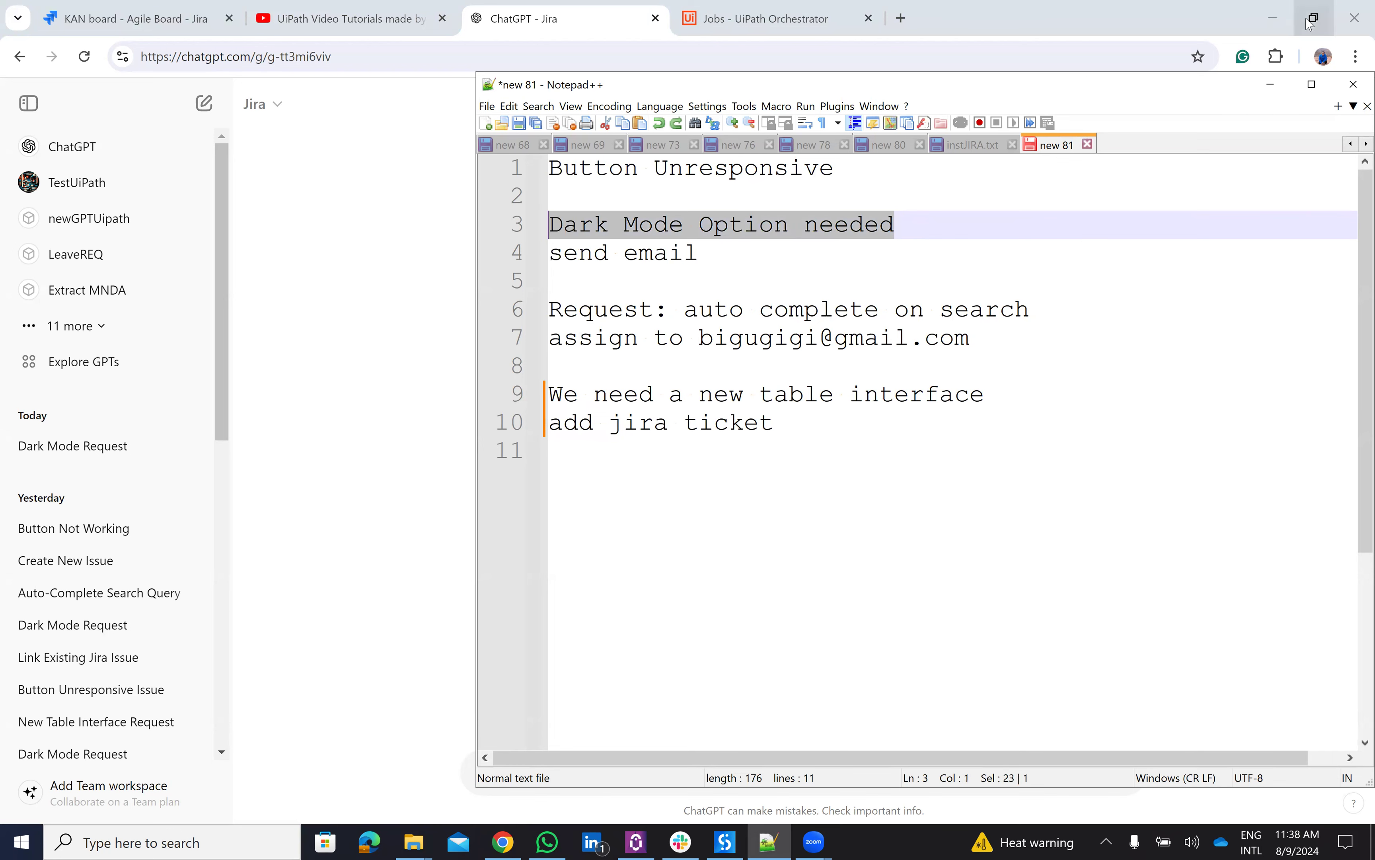
click(1271, 84)
- Send 'Dark Mode Option needed' to the Jira GPT, allow its staging.uipath.com call, and check Orchestrator jobs
click(729, 772)
key(ctrl+v)
key(Return)
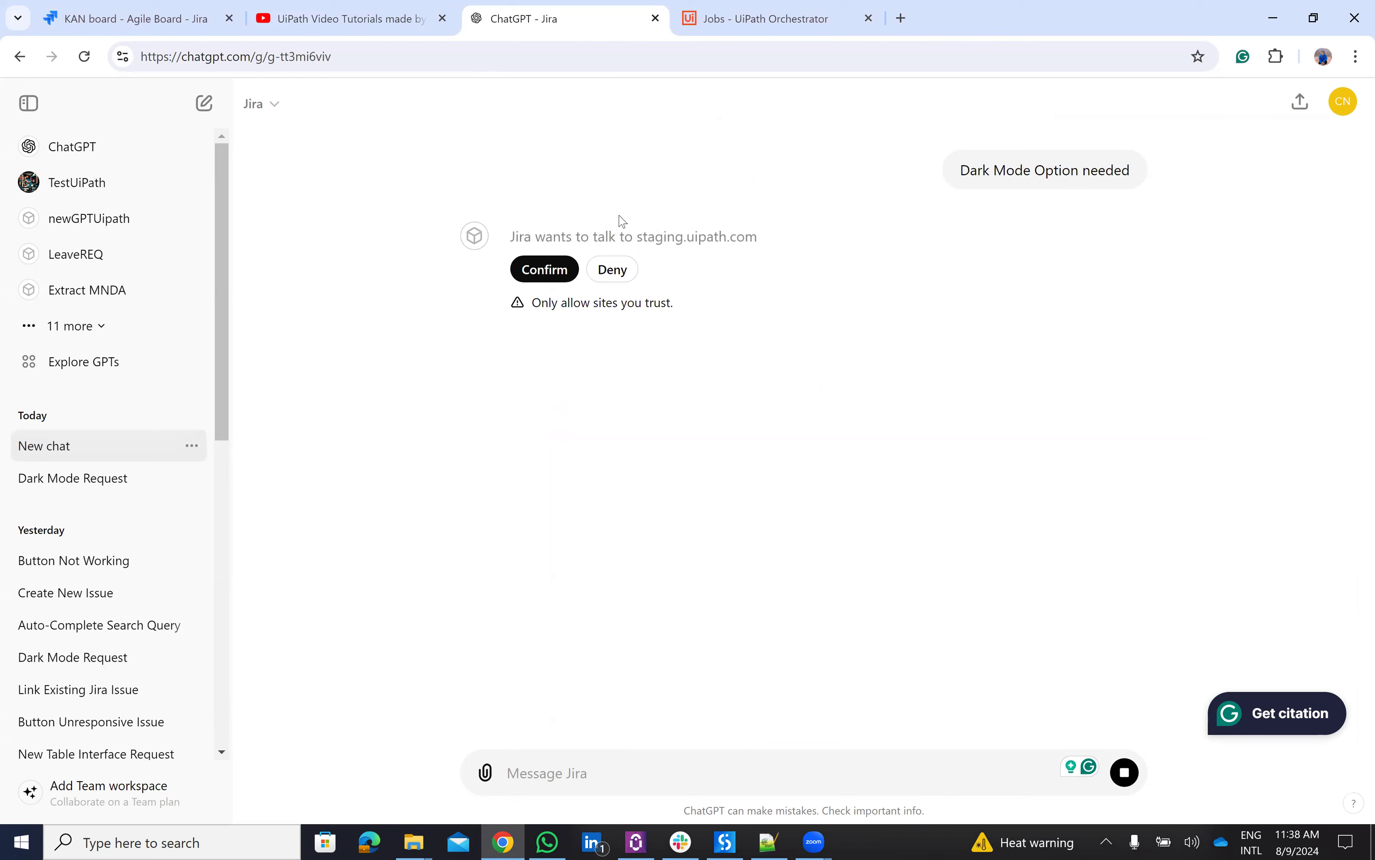
click(545, 269)
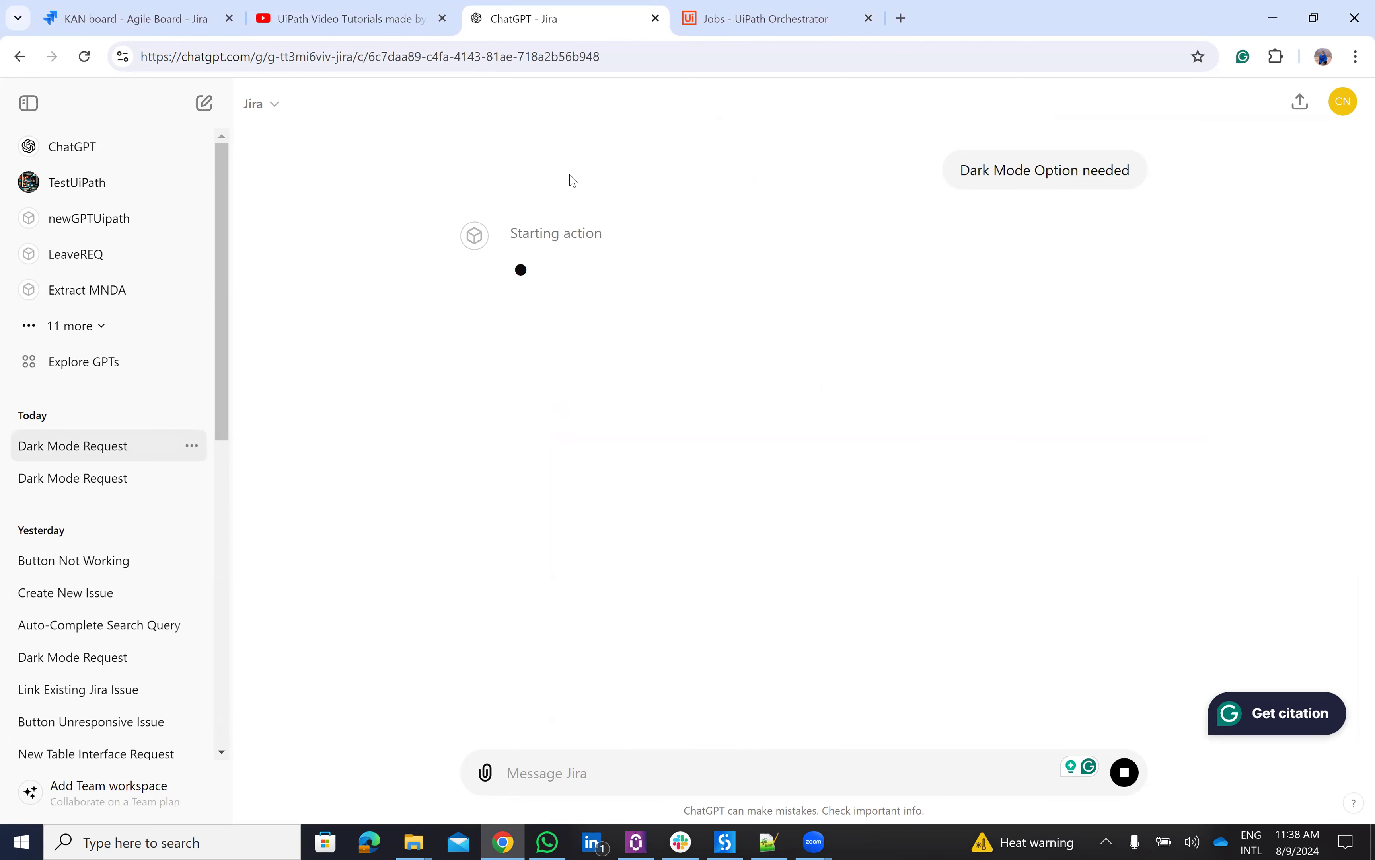
click(725, 22)
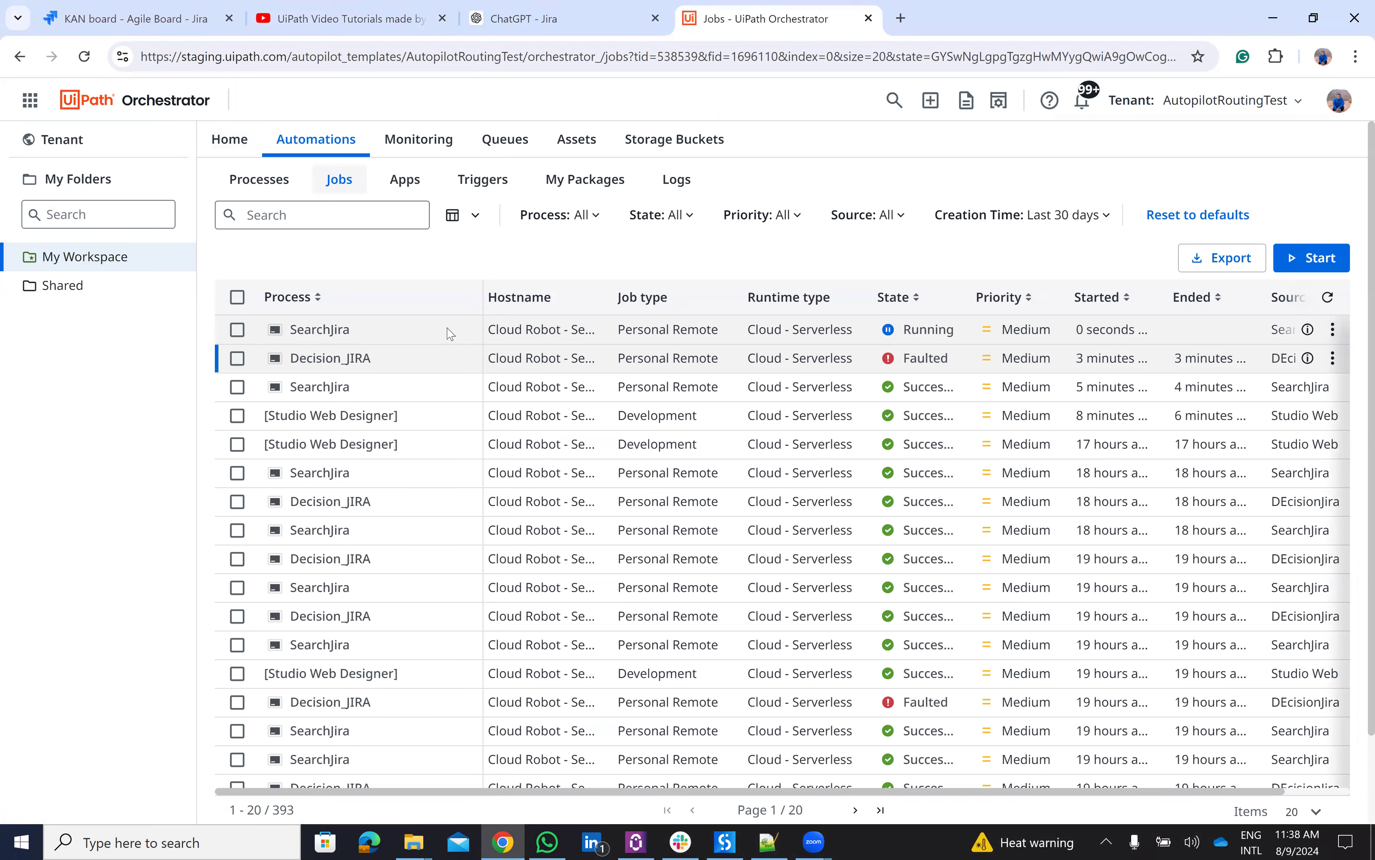
- Compare the KAN board's Dark Mode card with the GPT's Scenario 1 answer, decision Email
click(137, 17)
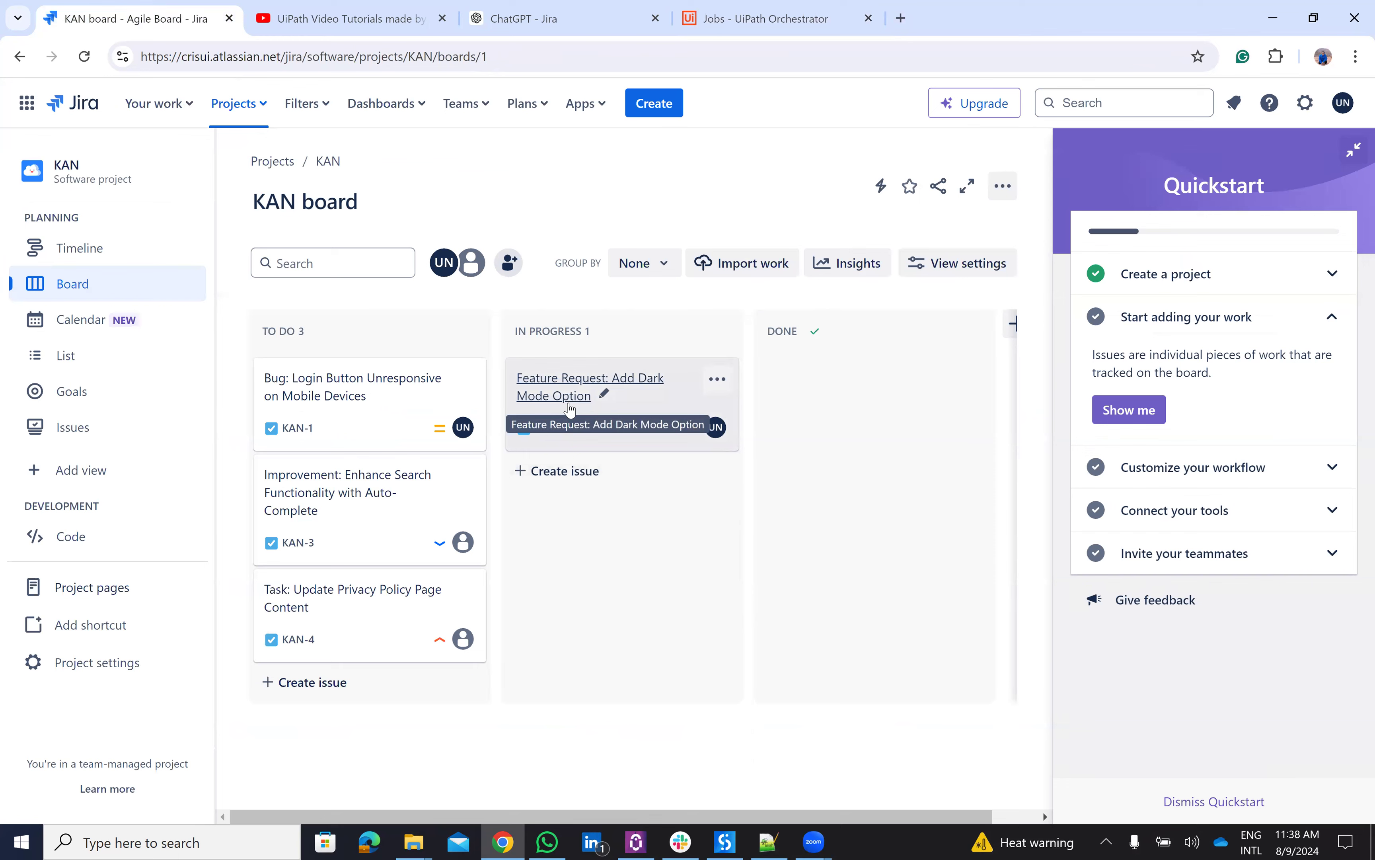
click(550, 9)
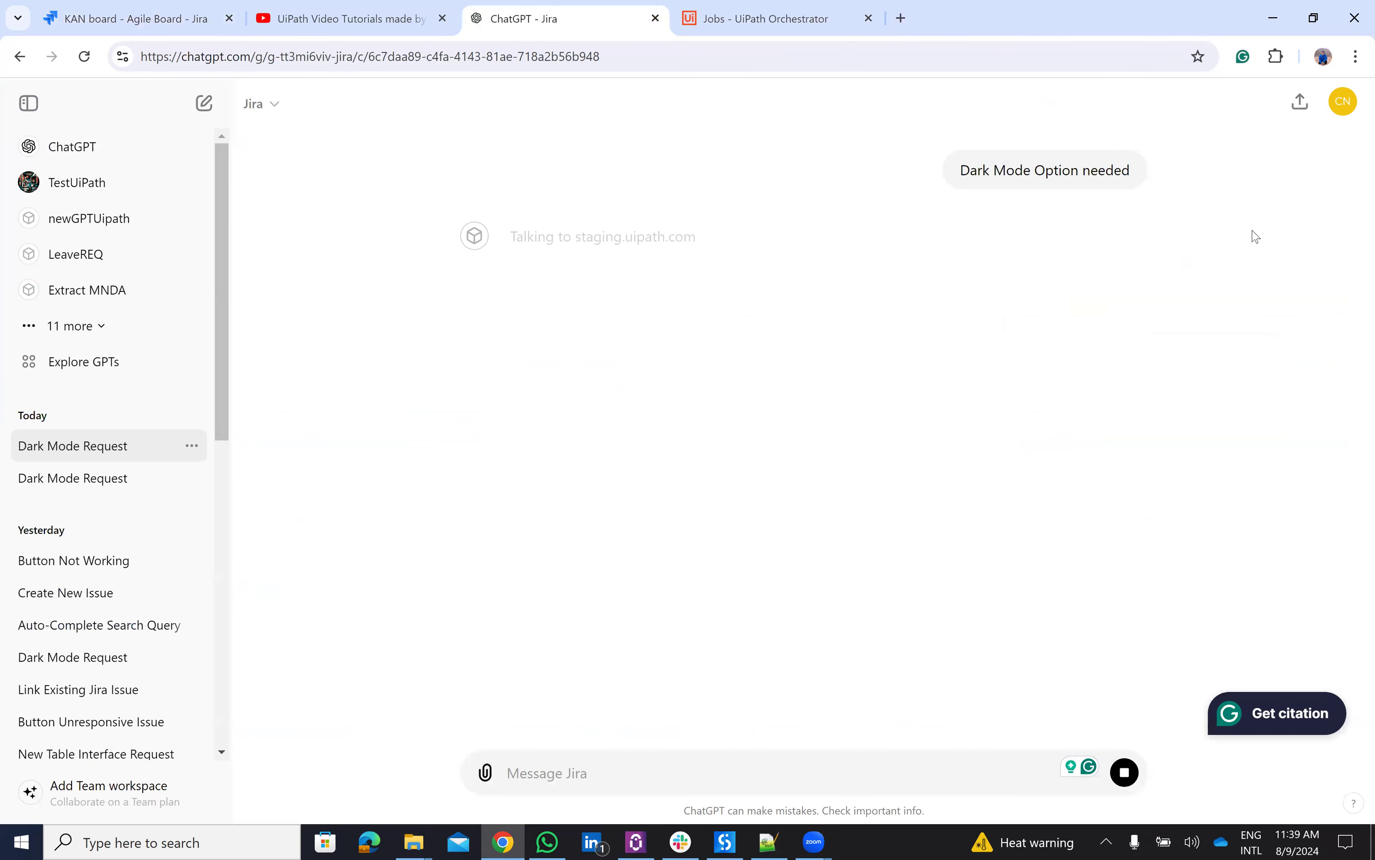
click(100, 8)
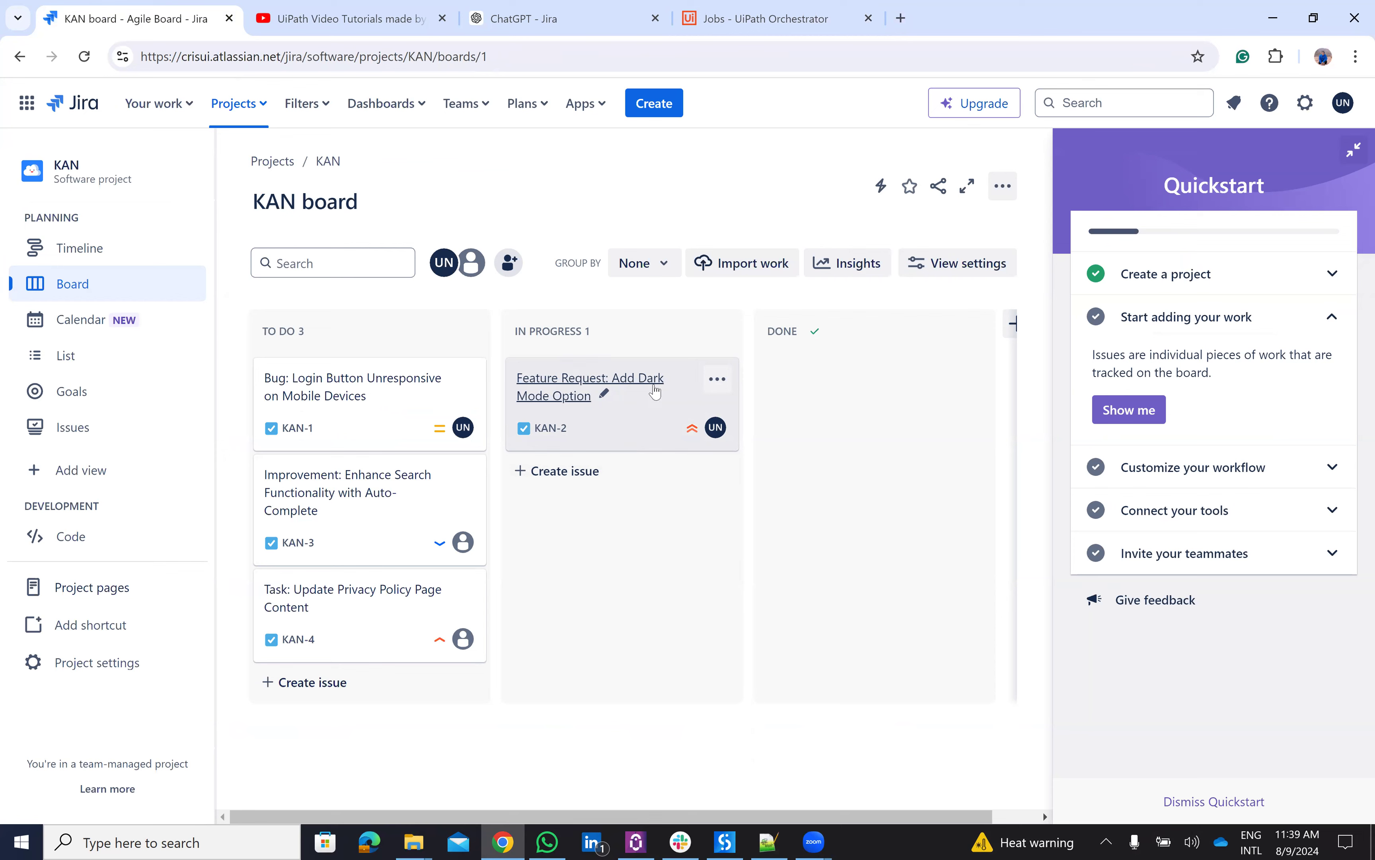
click(526, 24)
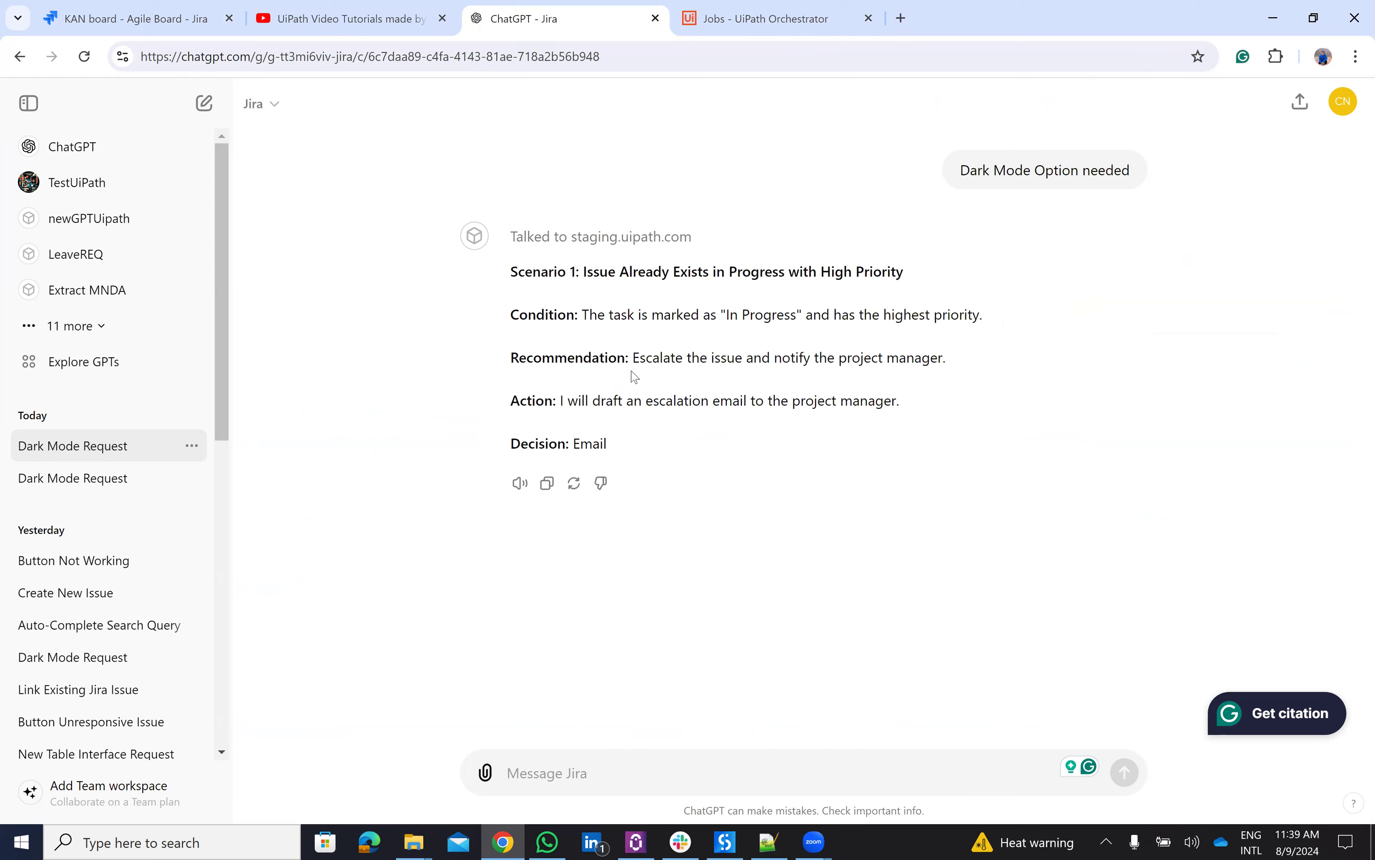
- Ask the Jira GPT to send the escalation email to the project manager's address, approve, then check Orchestrator
click(613, 777)
text(send en)
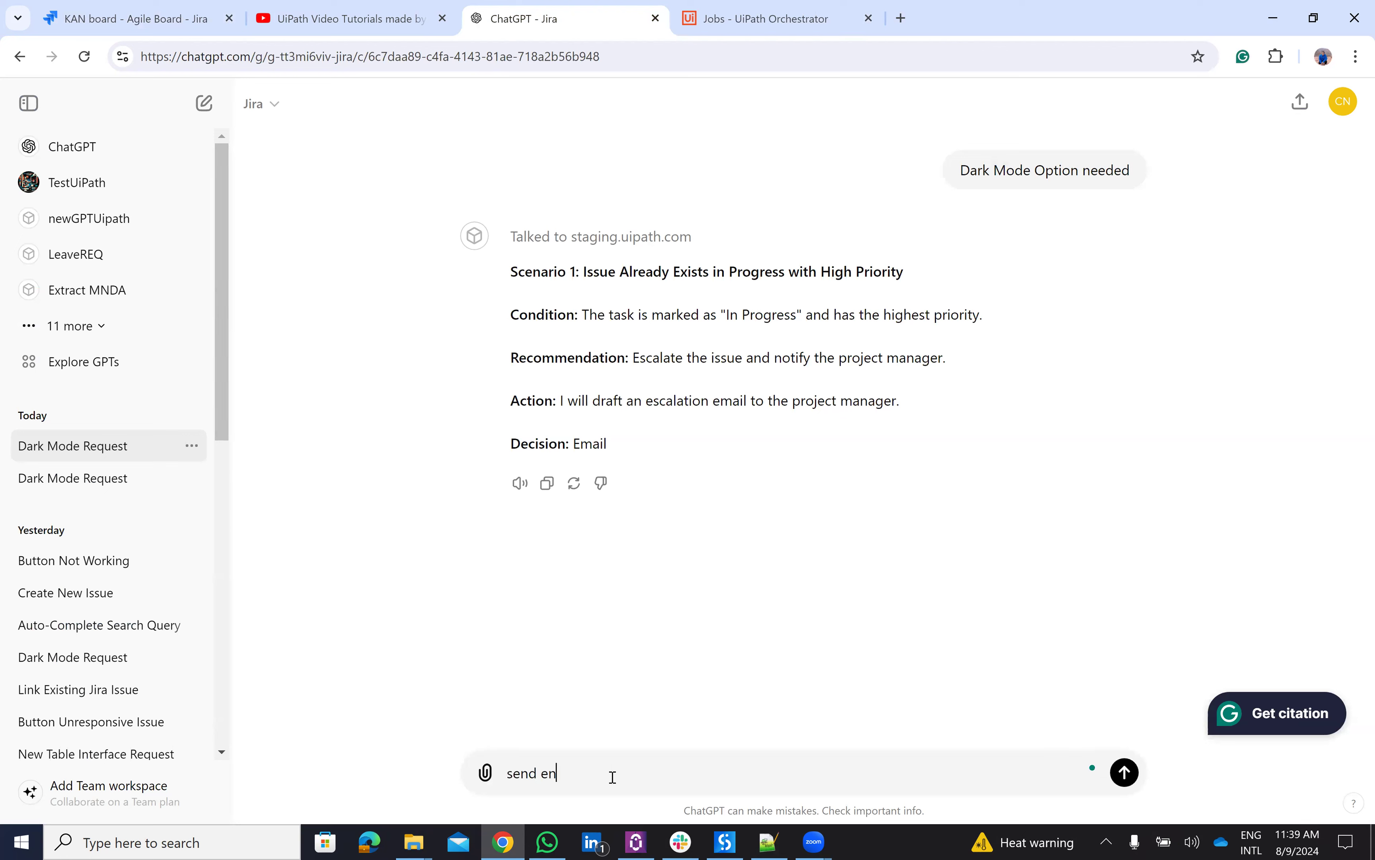
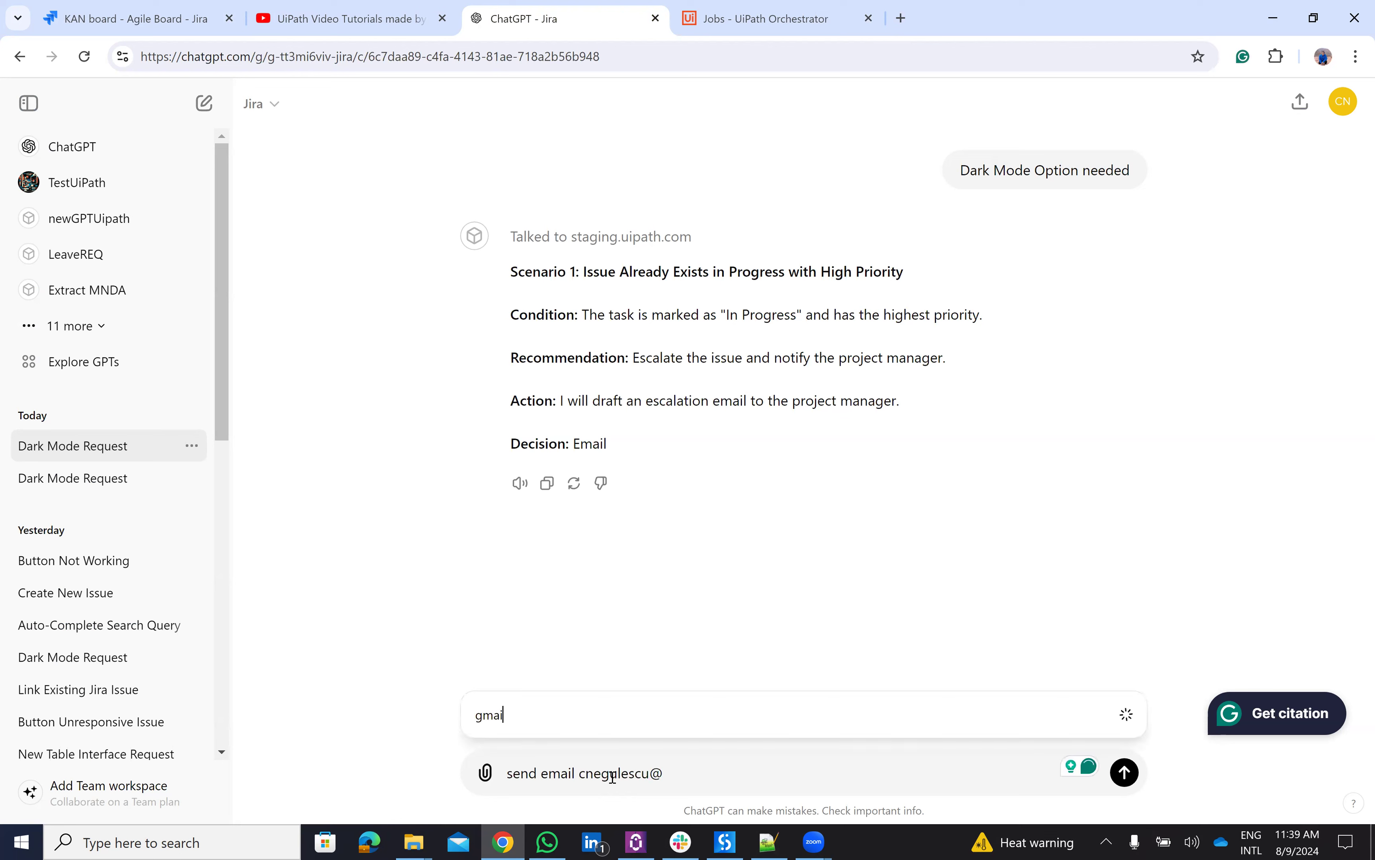
click(689, 777)
text(gmail.com)
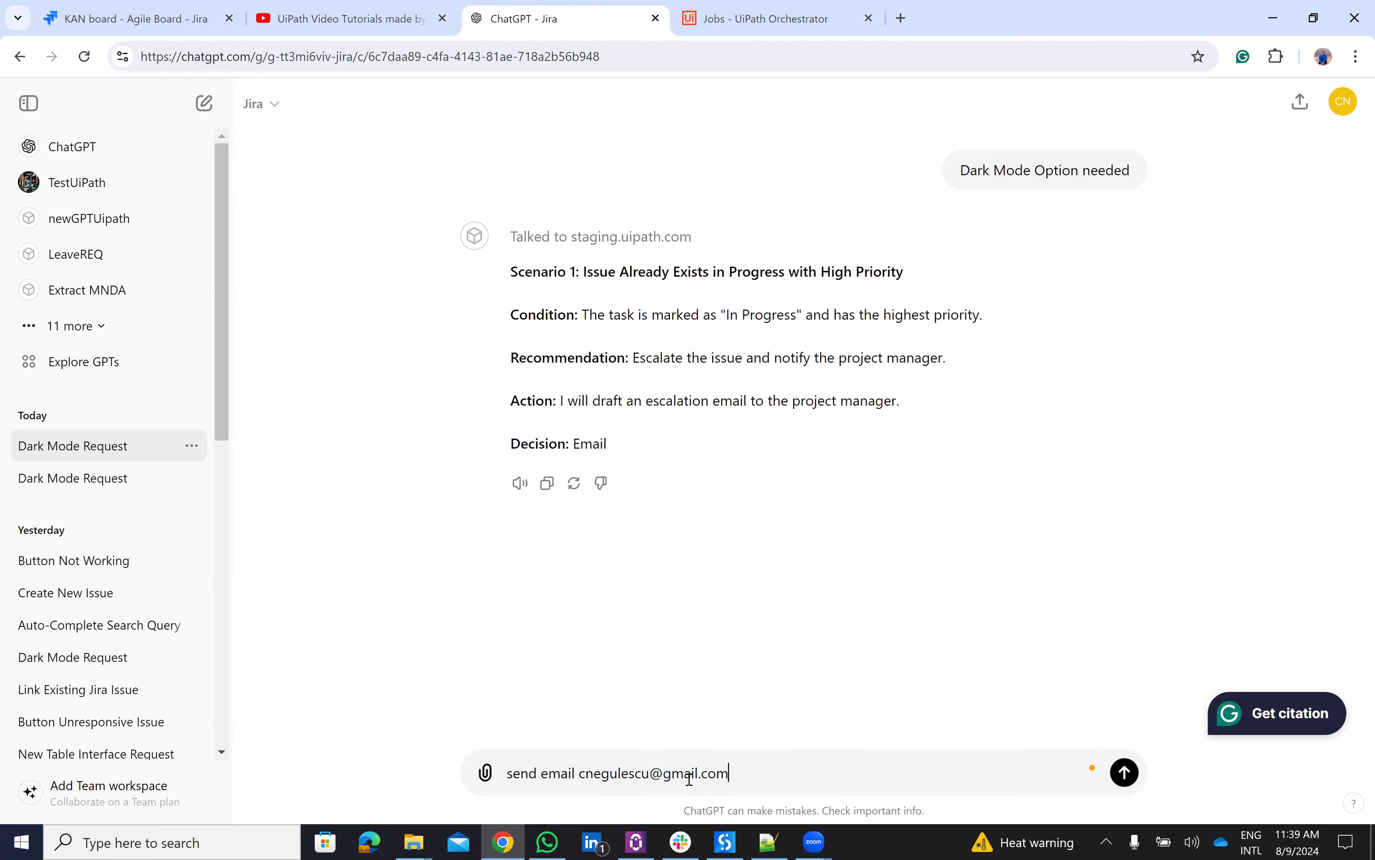
key(Return)
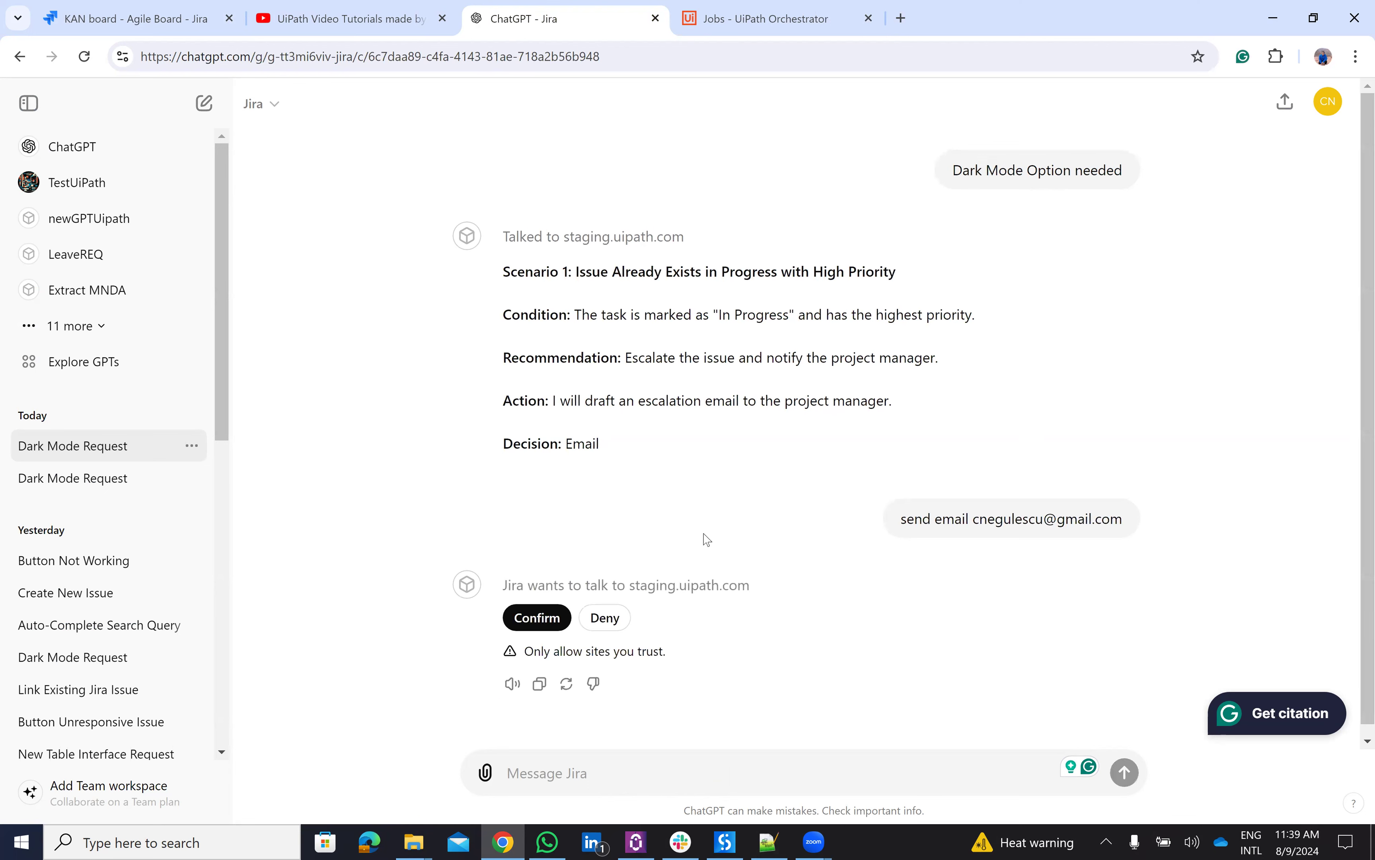
click(543, 616)
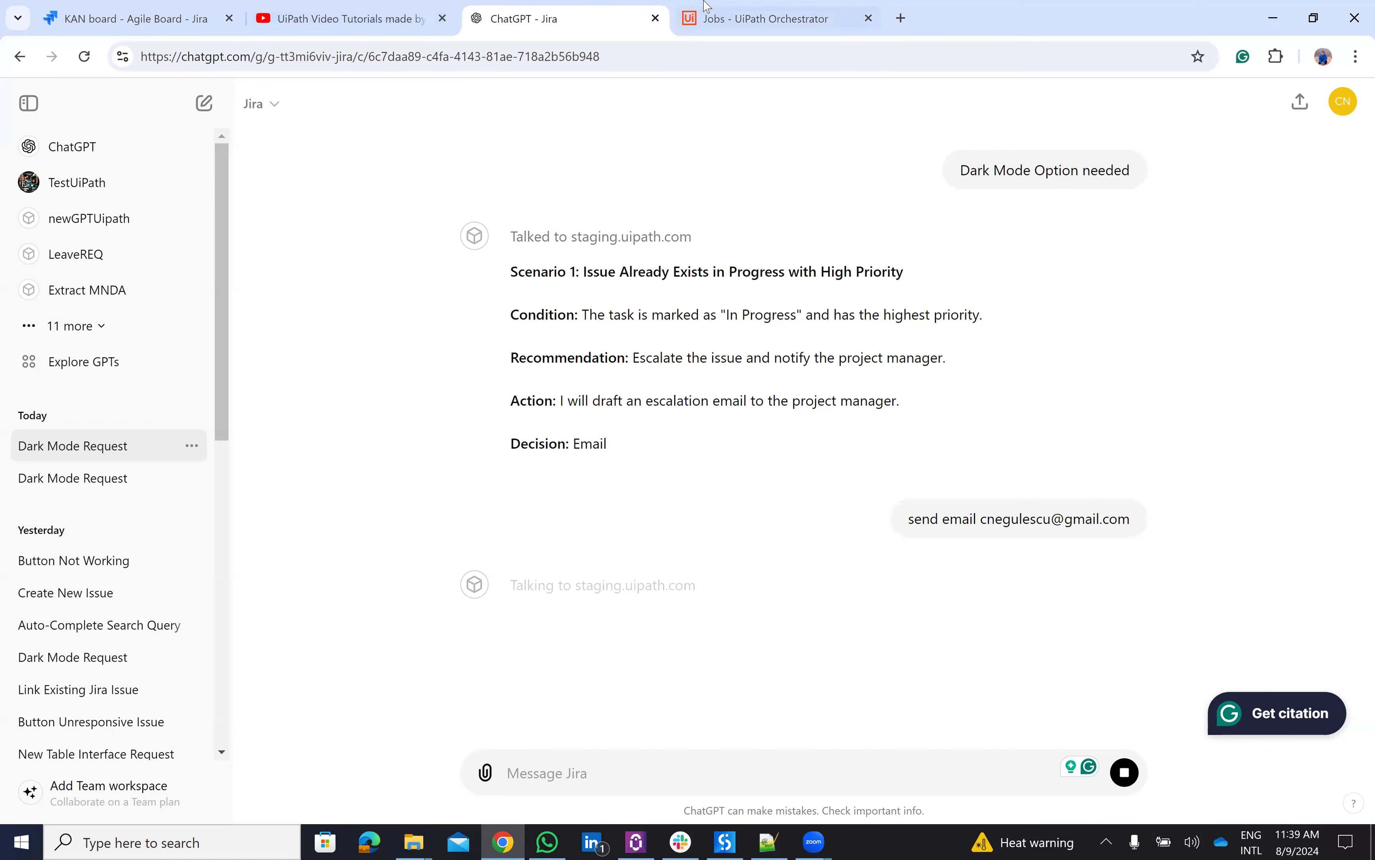
click(751, 12)
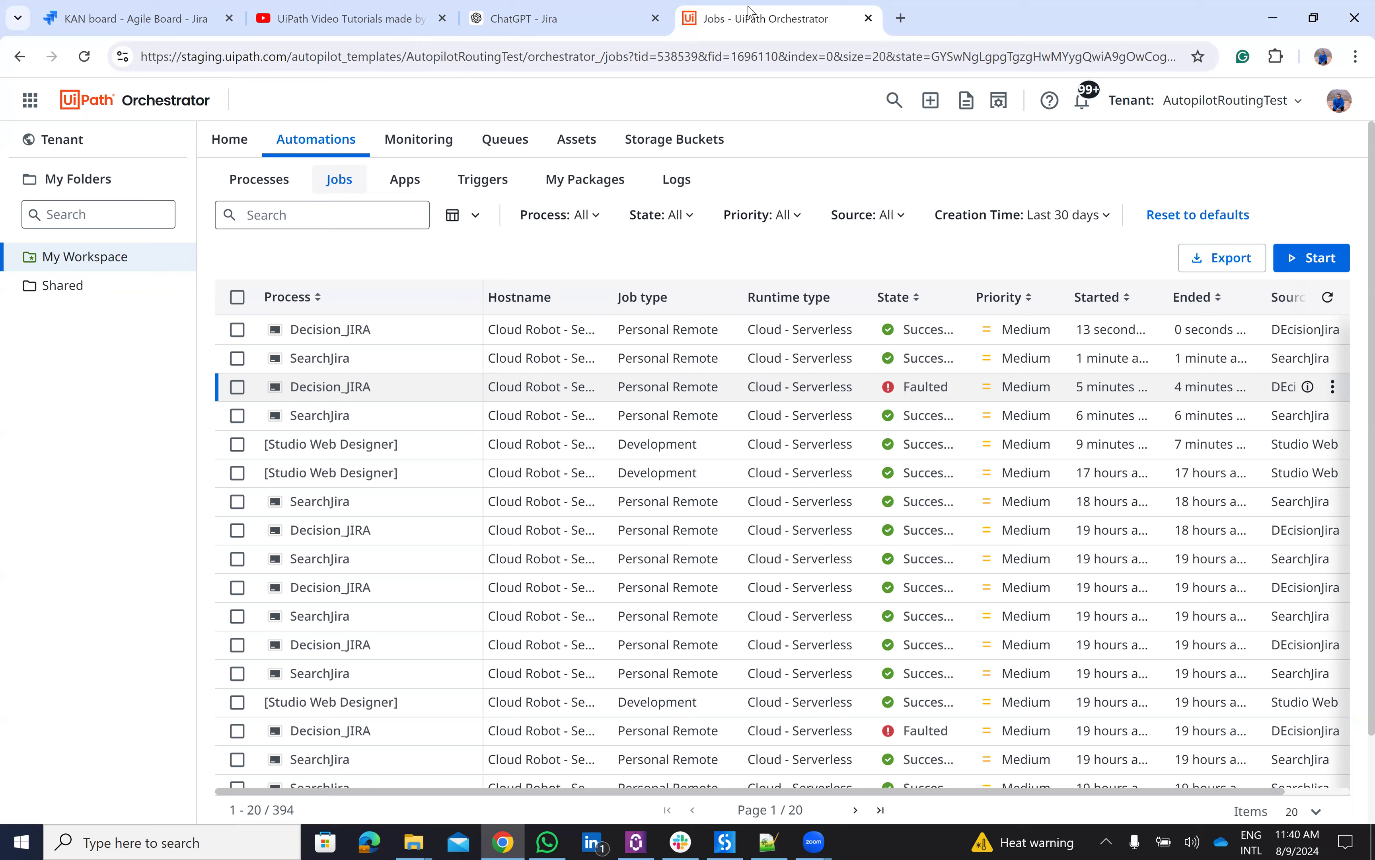
- Open the 'Escalation: Dark Mode Option Feature Request in Progress' email in Gmail, then return to Orchestrator jobs
click(588, 11)
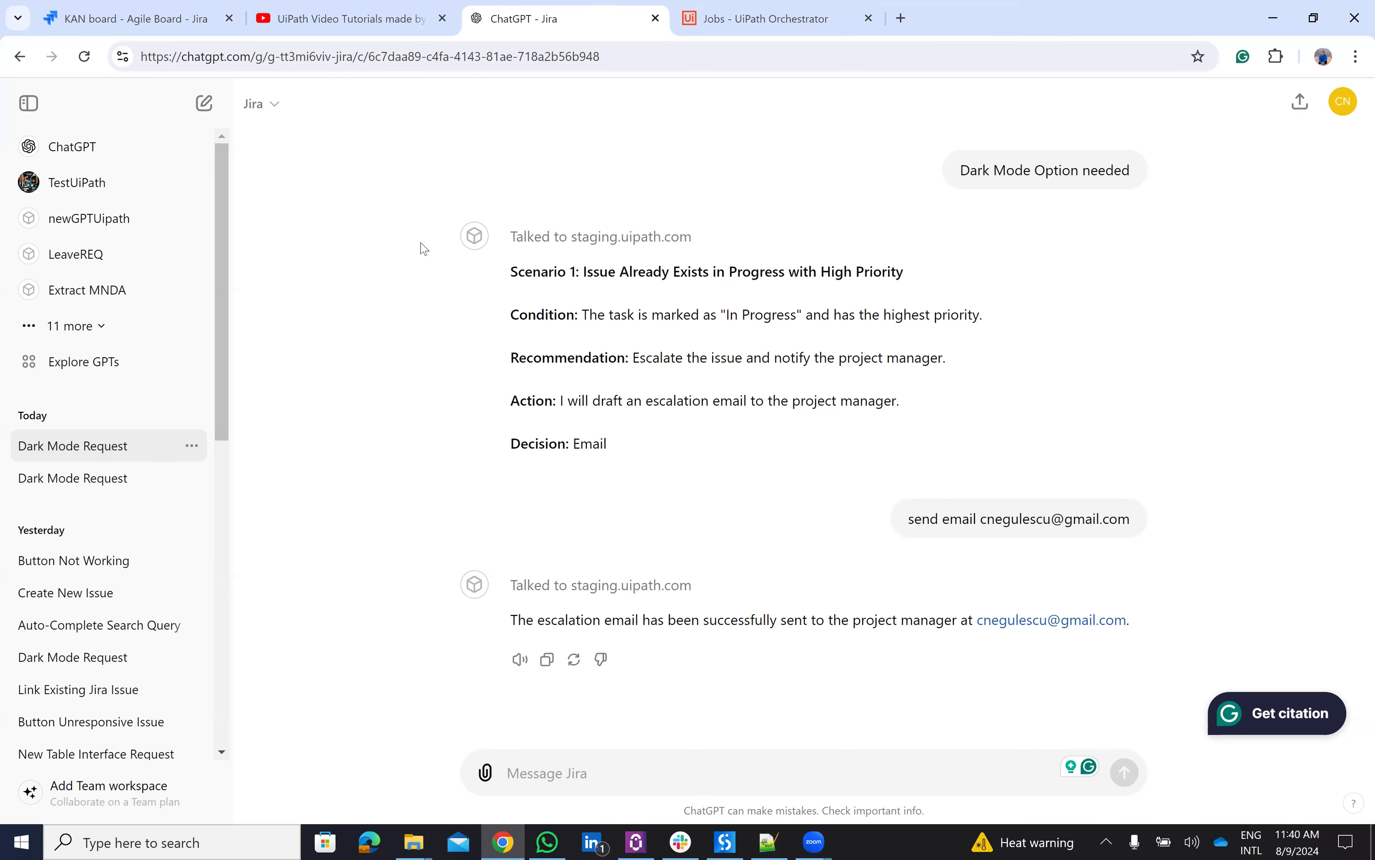
click(901, 18)
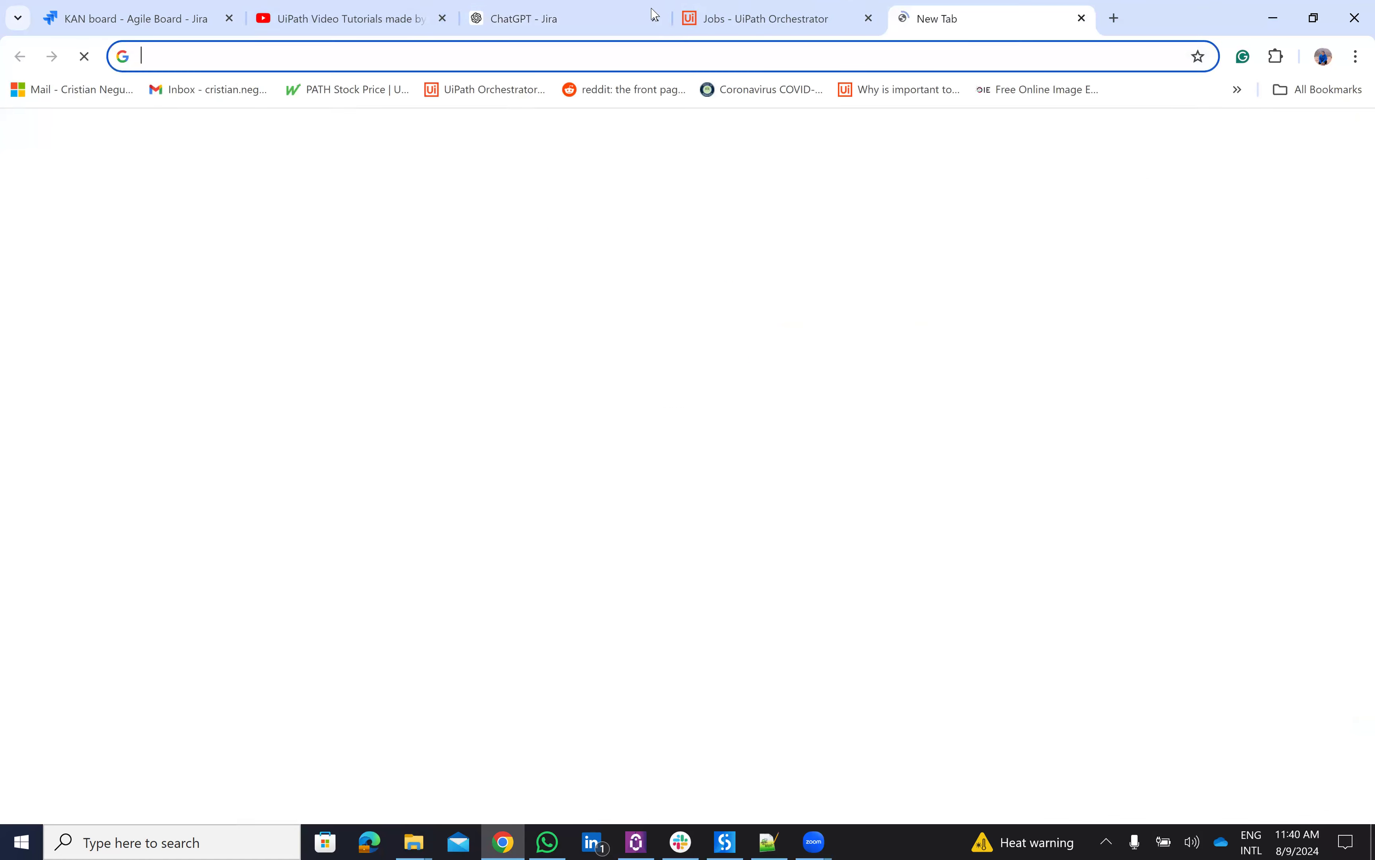
click(224, 100)
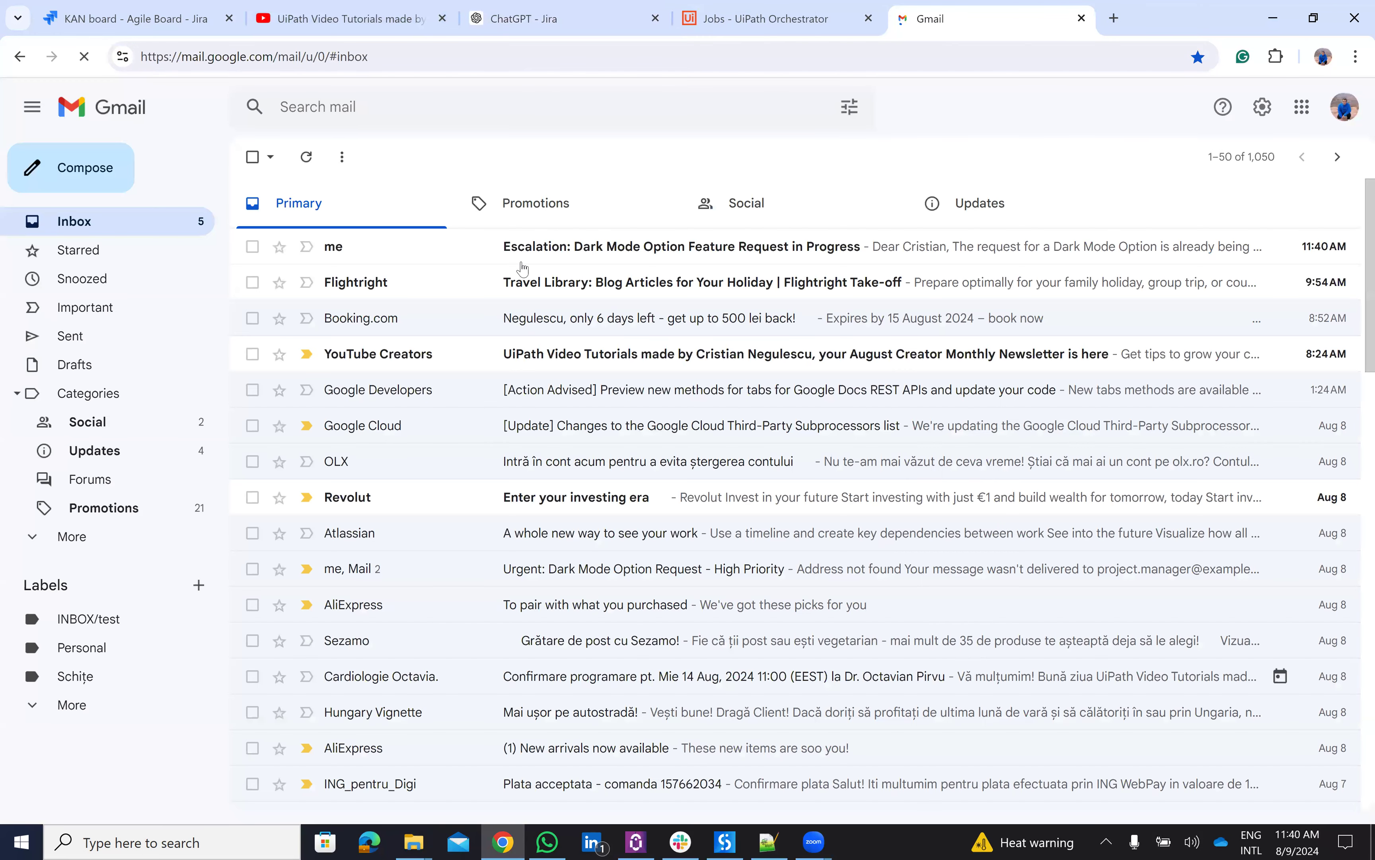
click(580, 261)
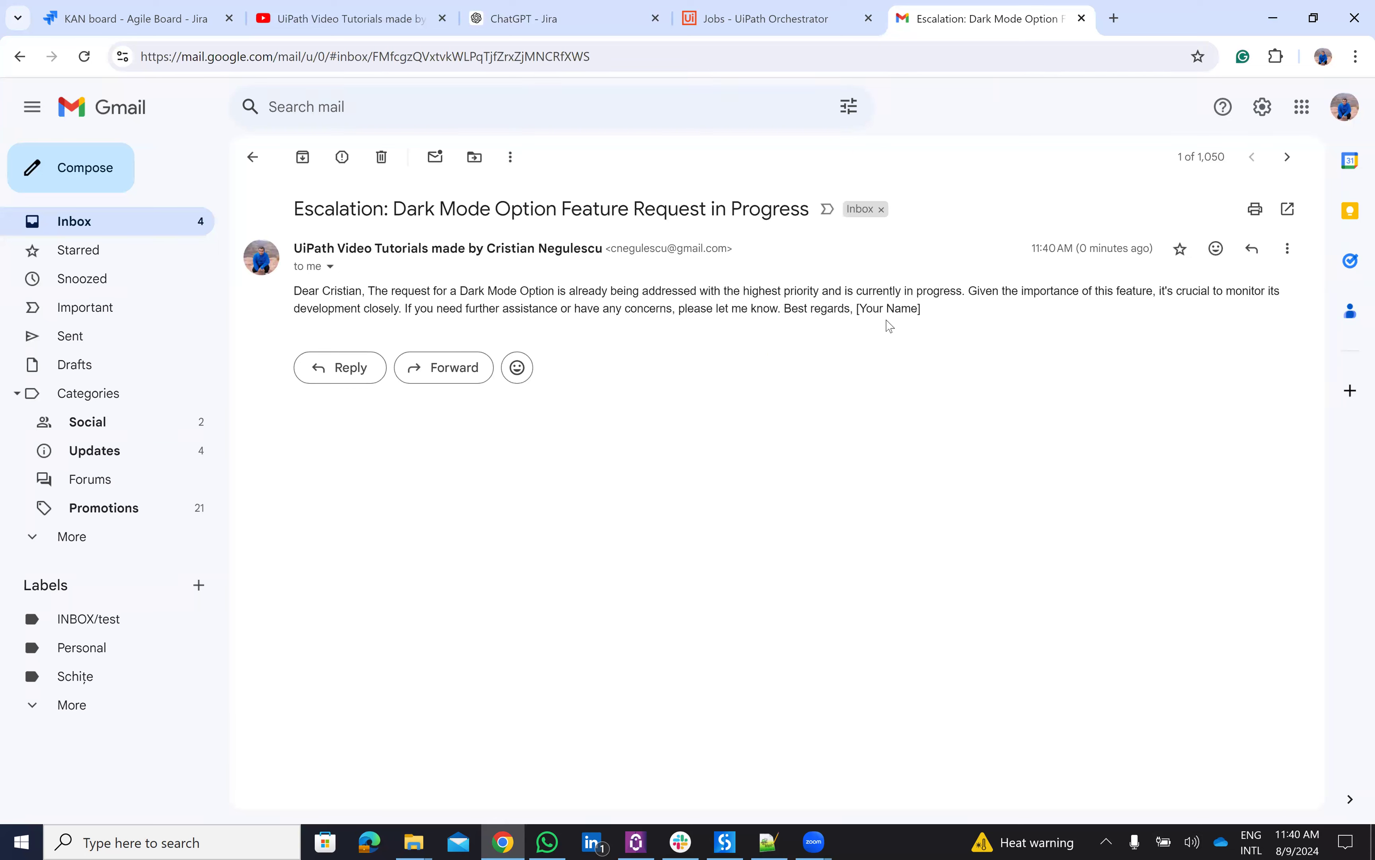
click(756, 17)
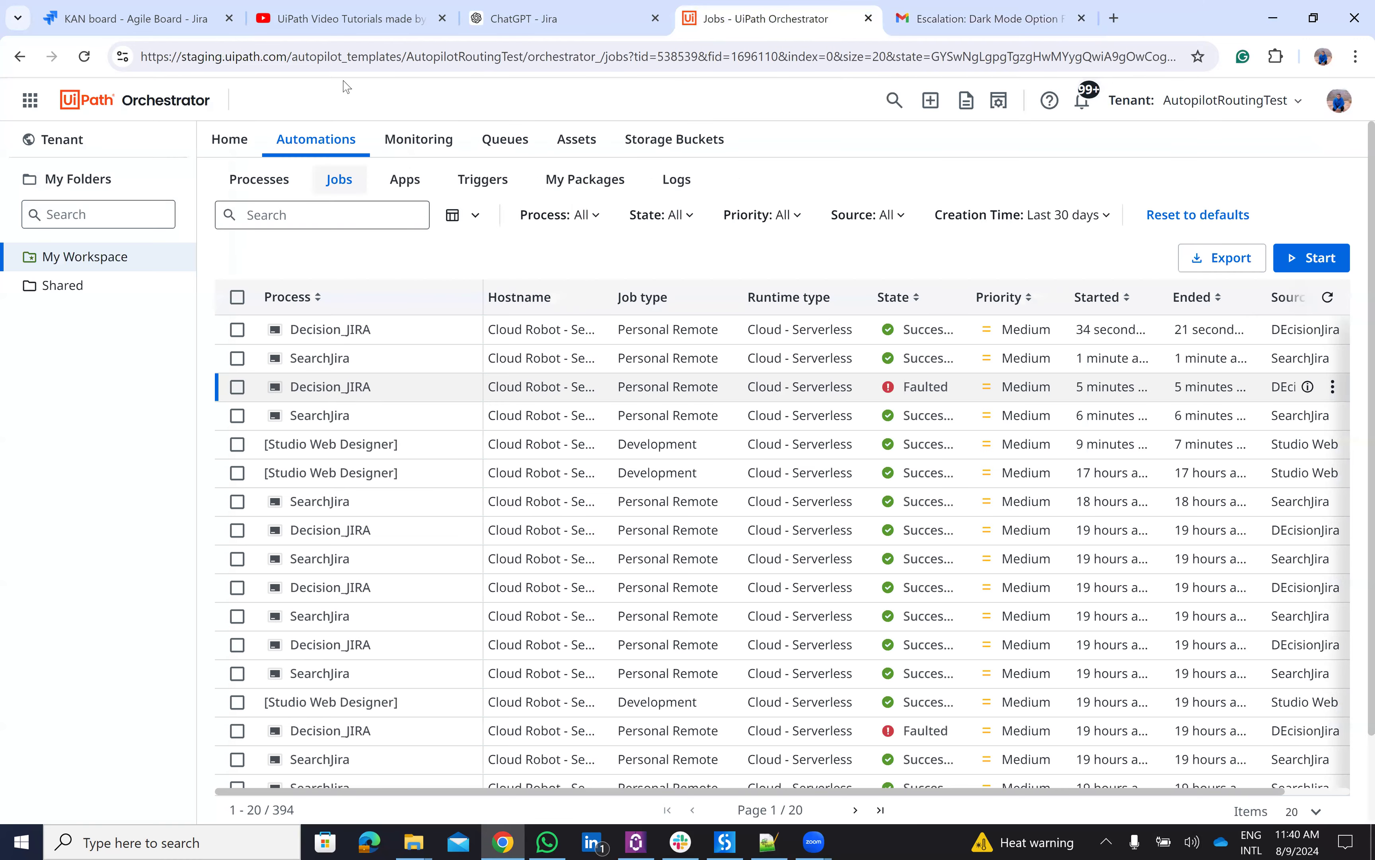
- Start a new Jira GPT chat and send the 'We need a new table interface' request from the notes
key(ctrl+shift+Tab)
click(291, 147)
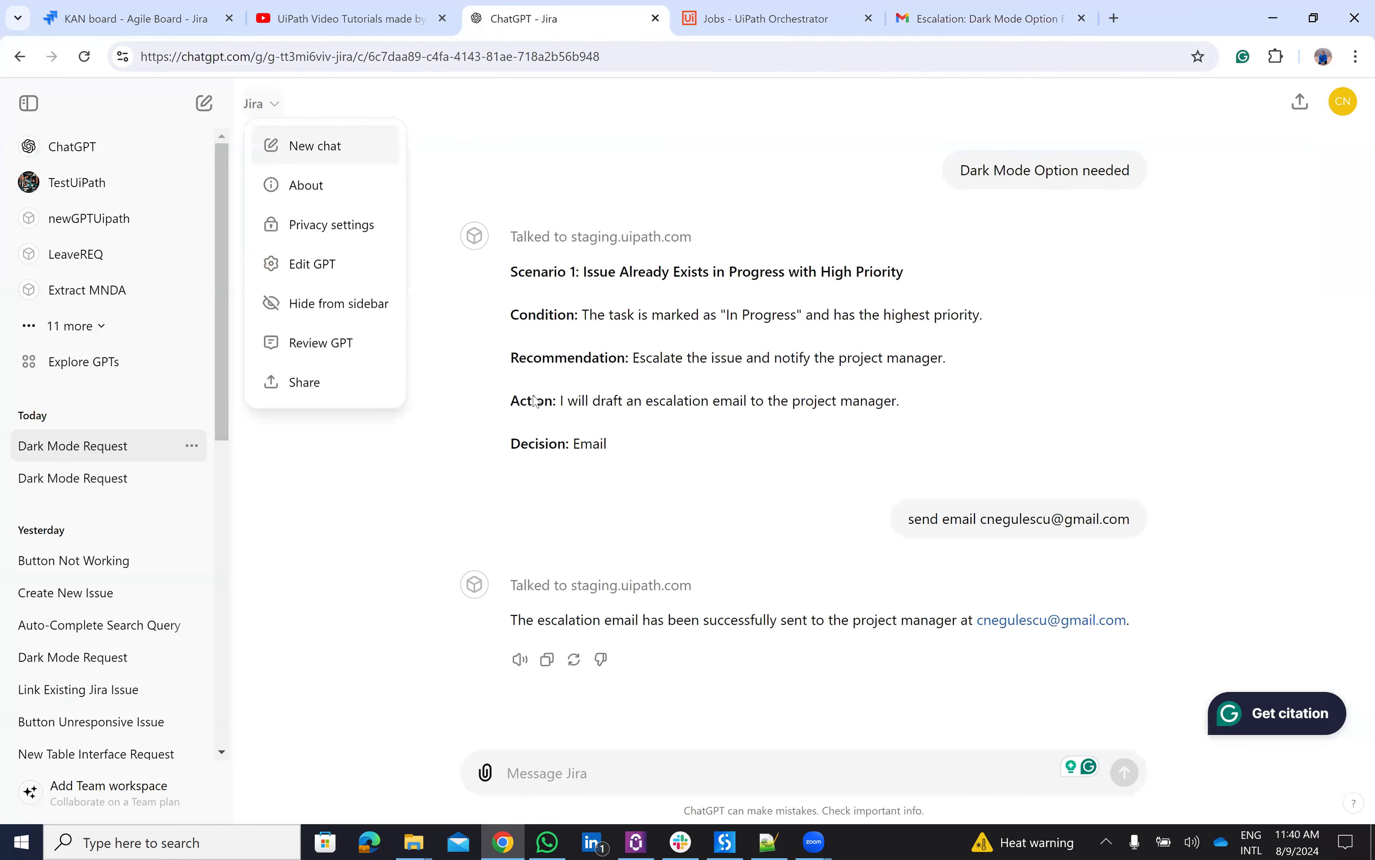
click(766, 842)
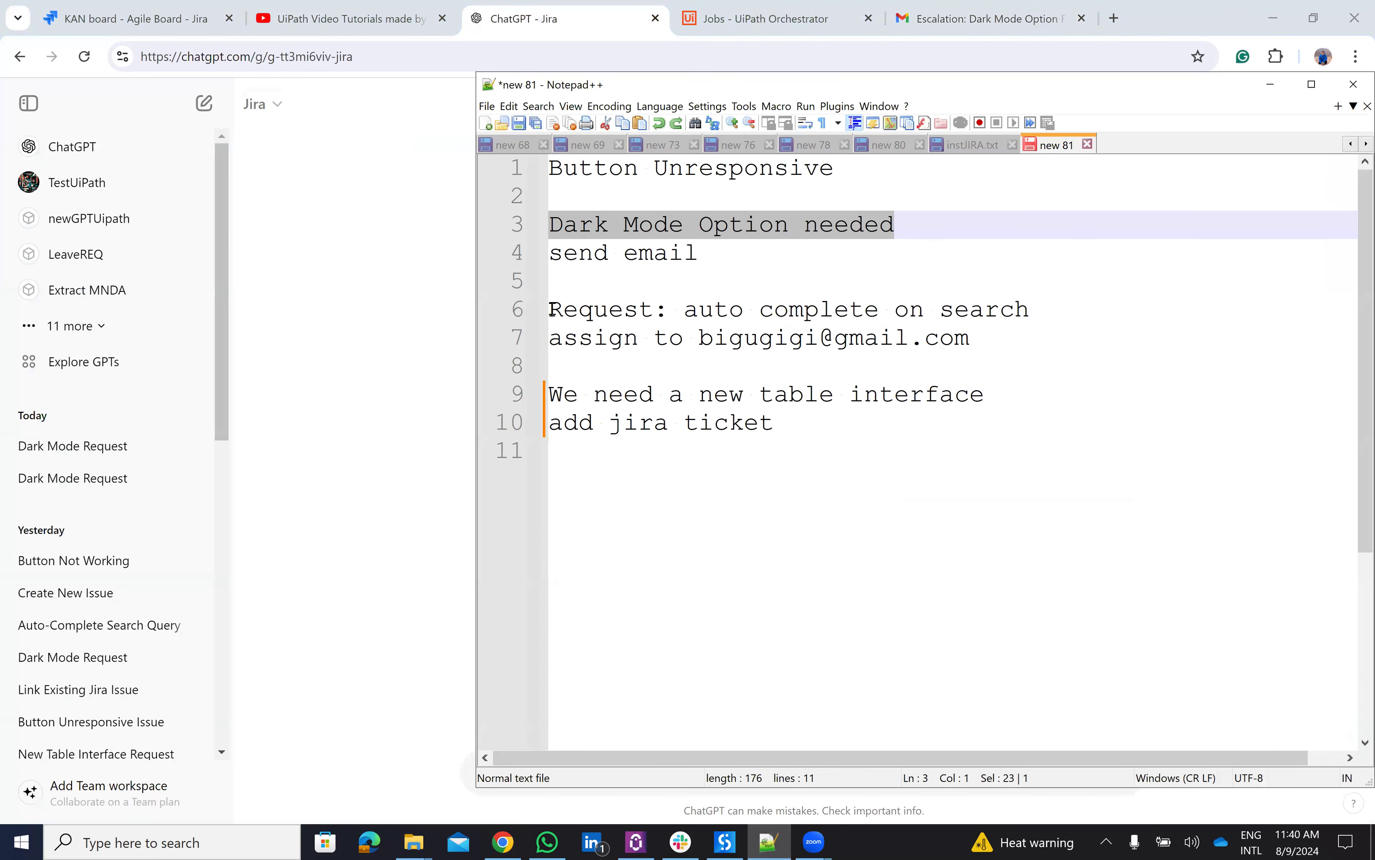
click(551, 310)
drag(550, 394, 991, 401)
key(ctrl+c)
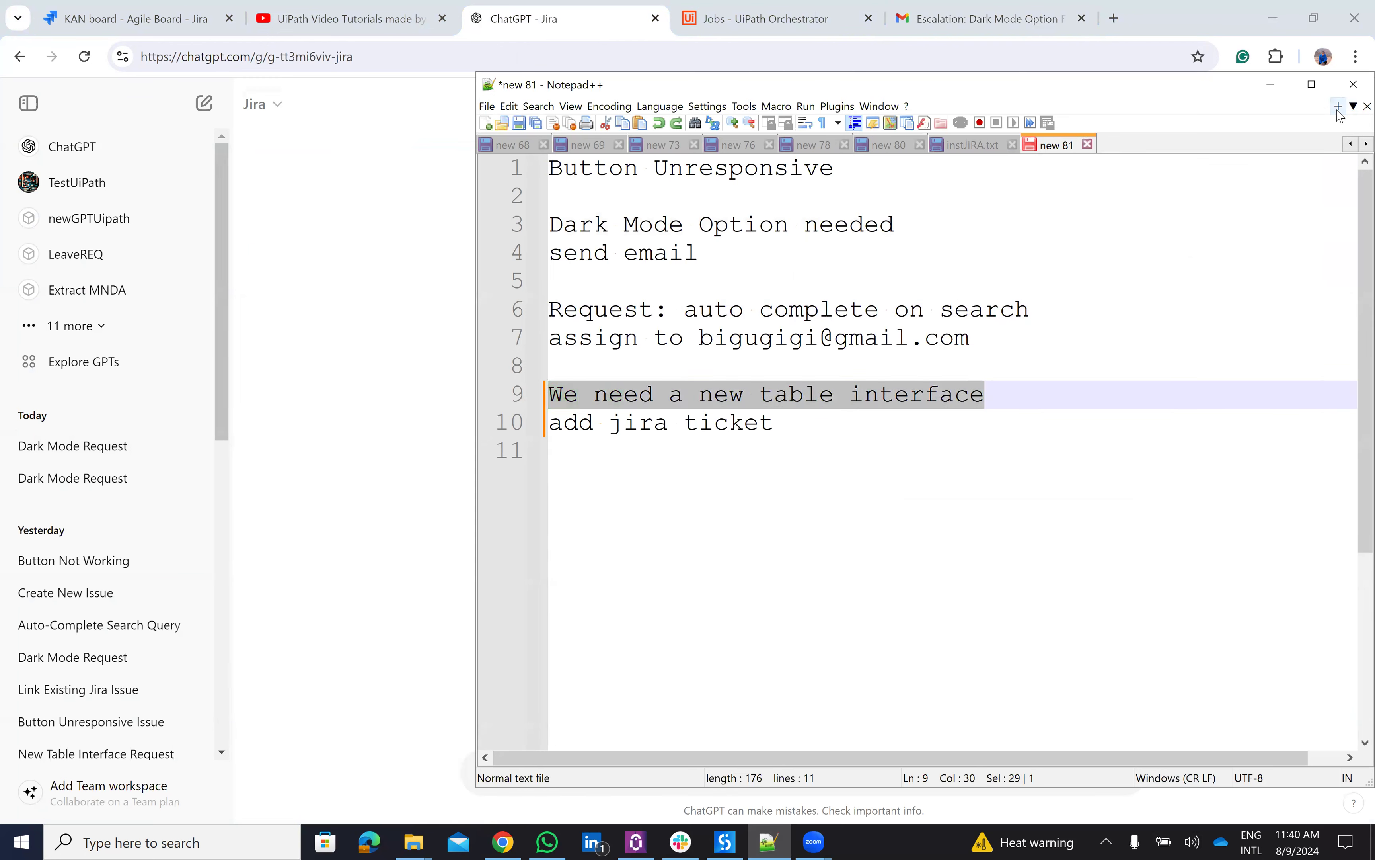
click(439, 246)
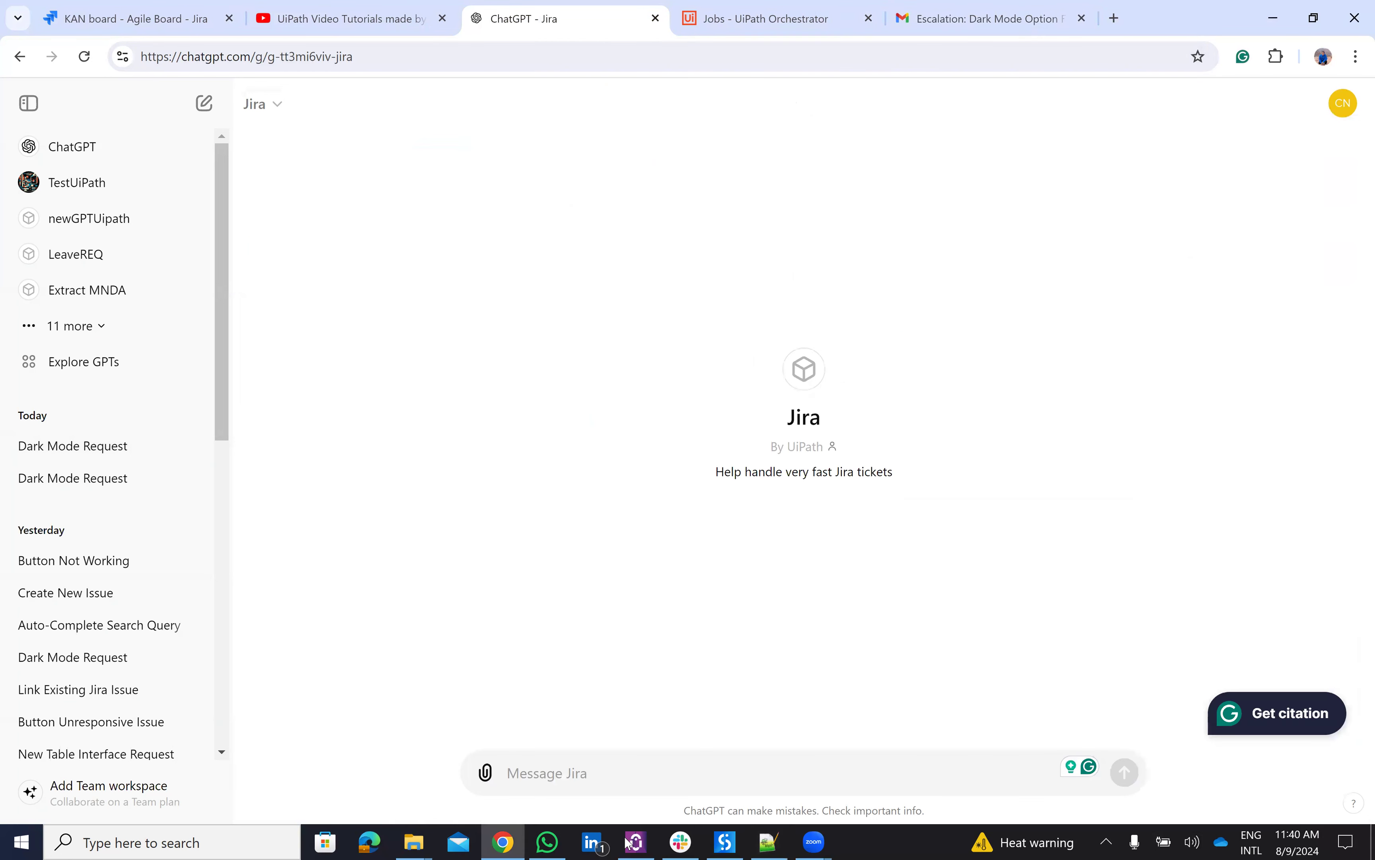
click(578, 778)
key(ctrl+v)
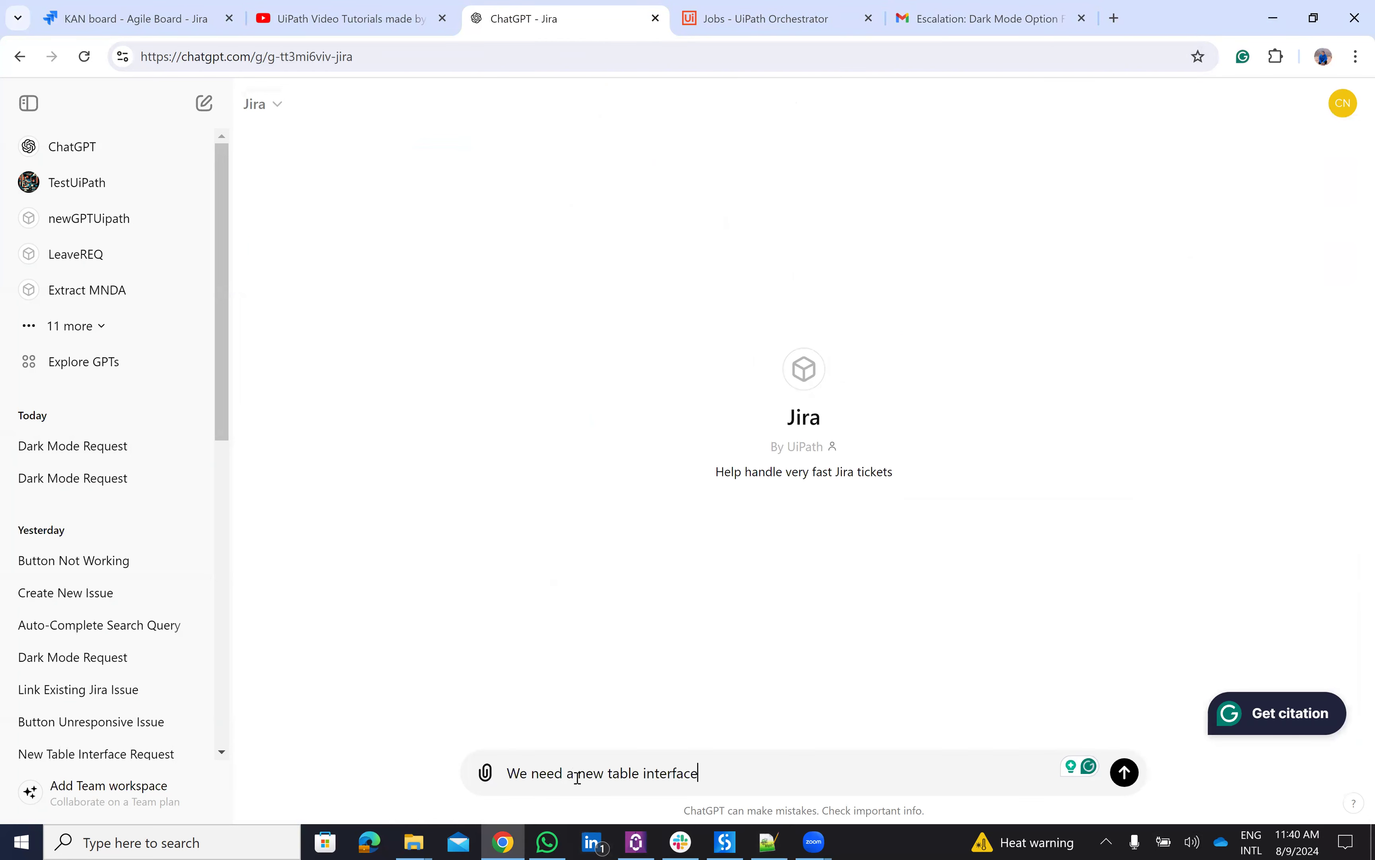
key(Return)
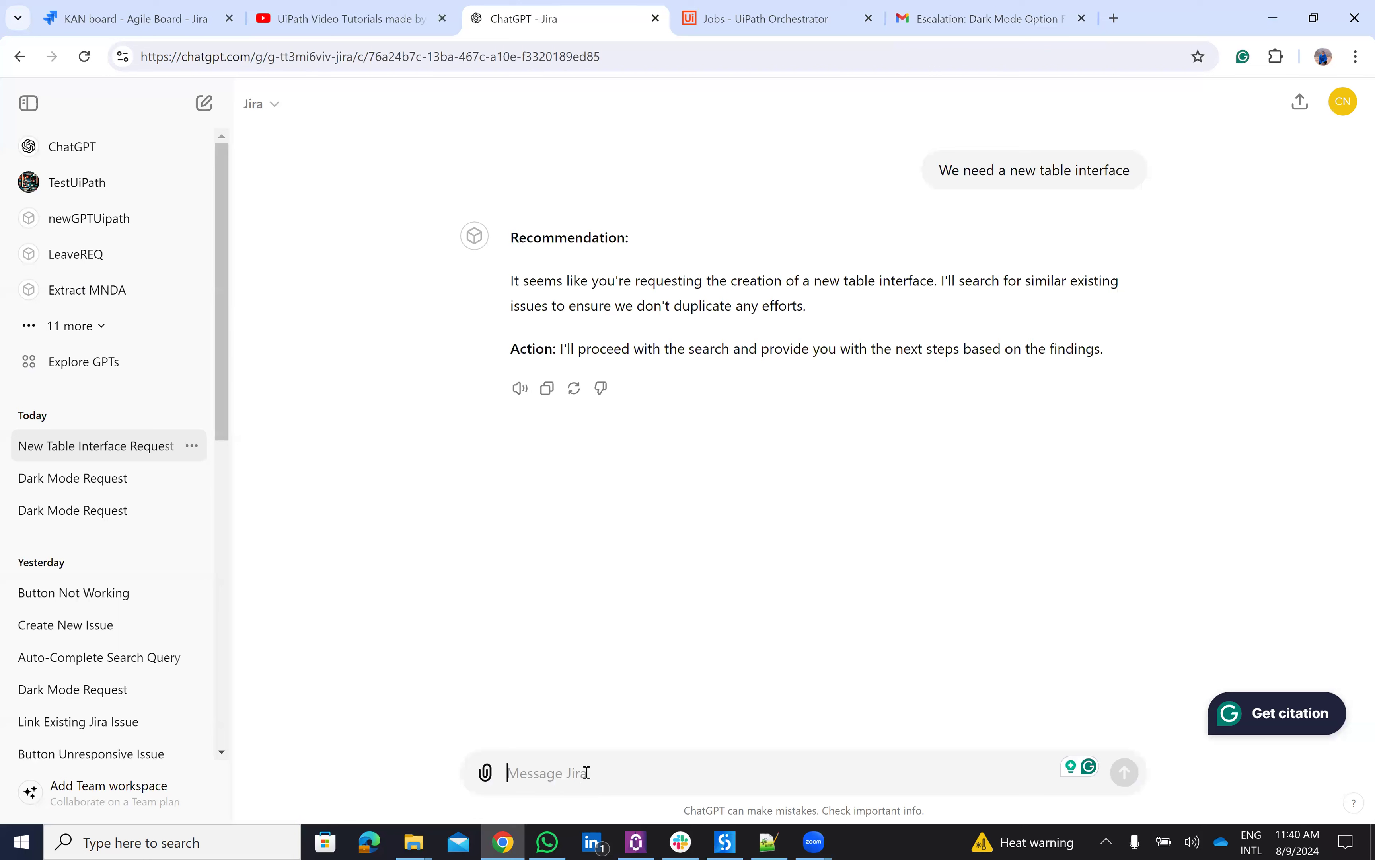
- Send 'call action', allow the staging.uipath.com call, and check the triggered Orchestrator job
text(call)
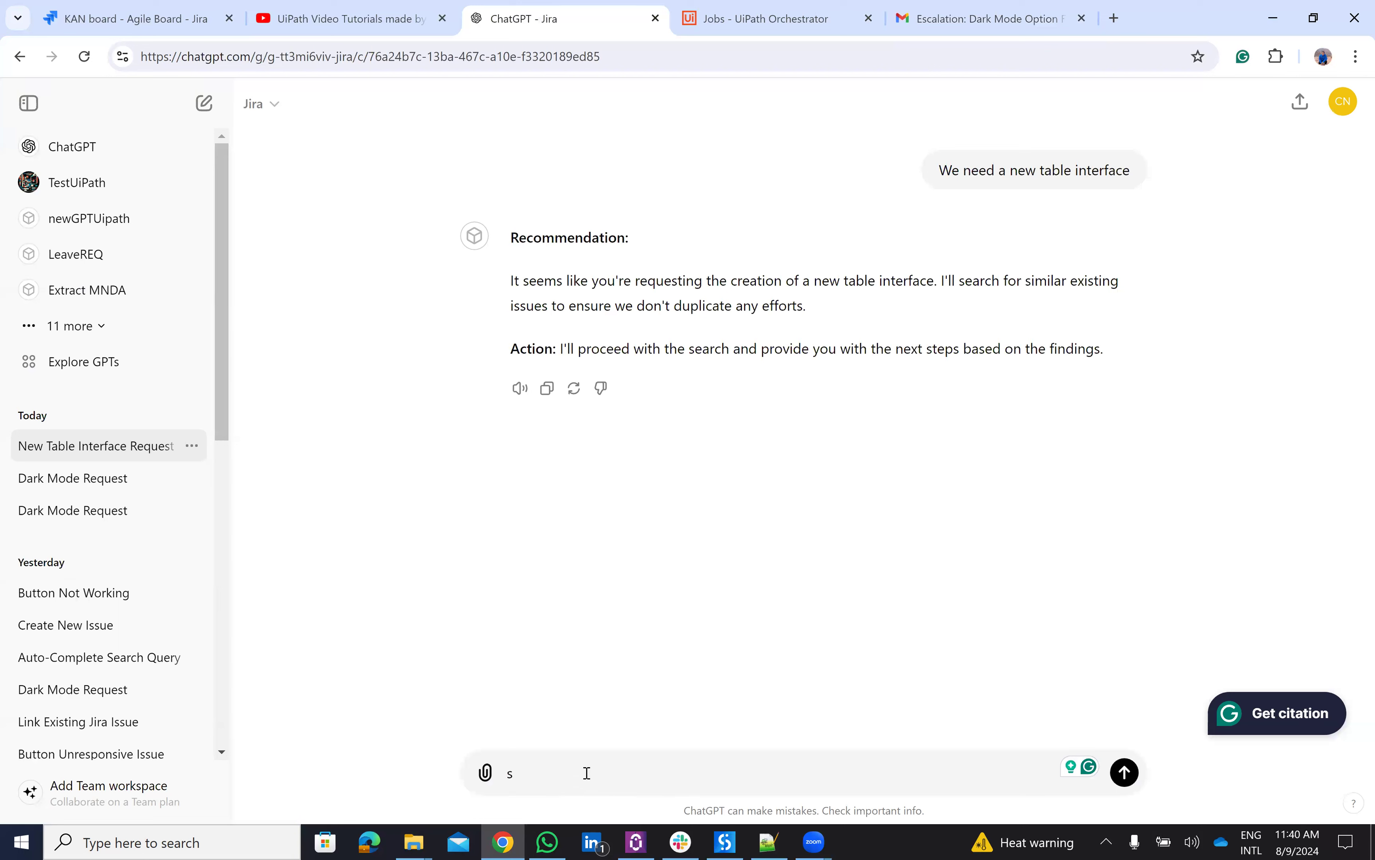
text( actuion)
key(BackSpace)
key(BackSpace)
text(ion)
key(Return)
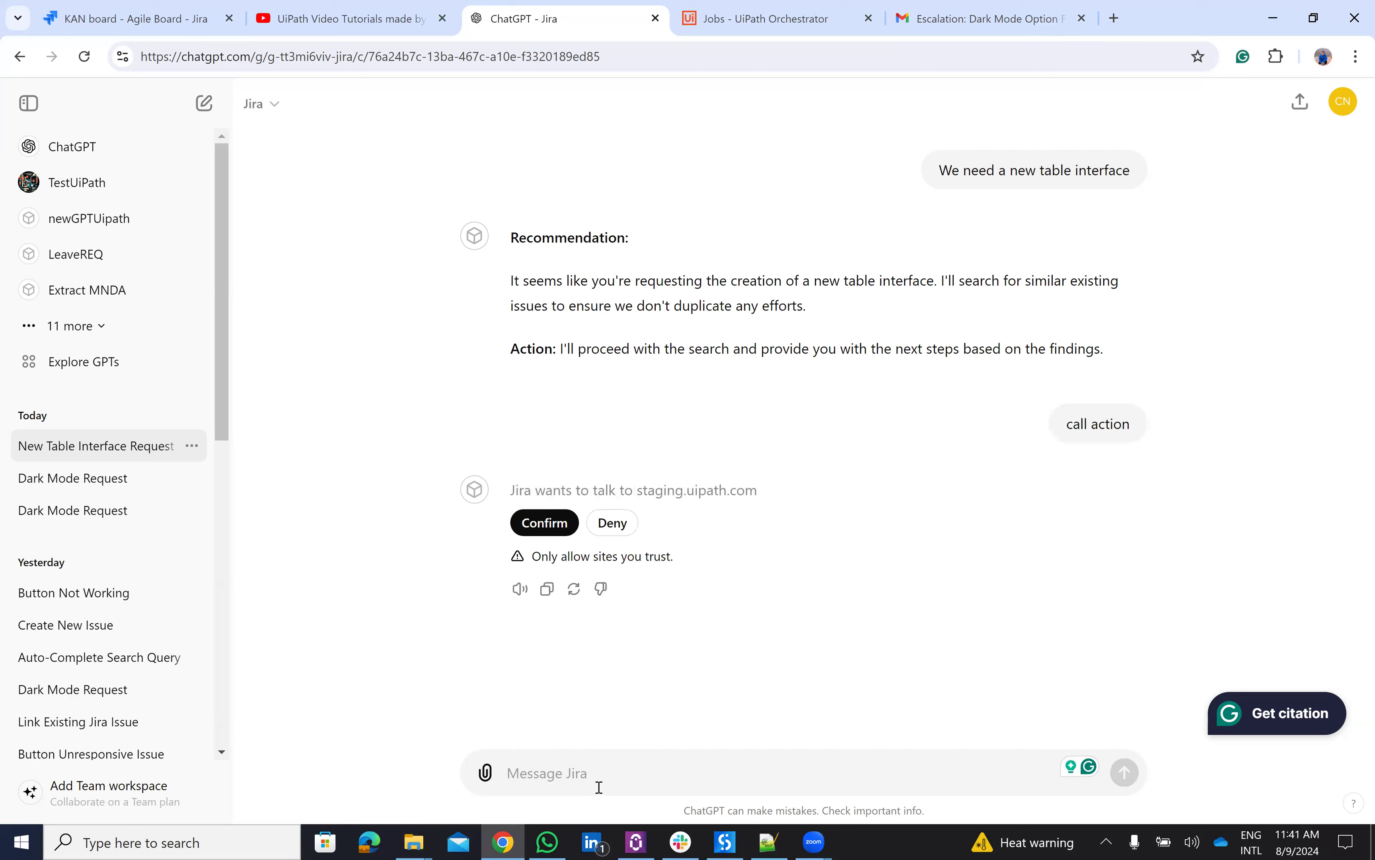
click(556, 530)
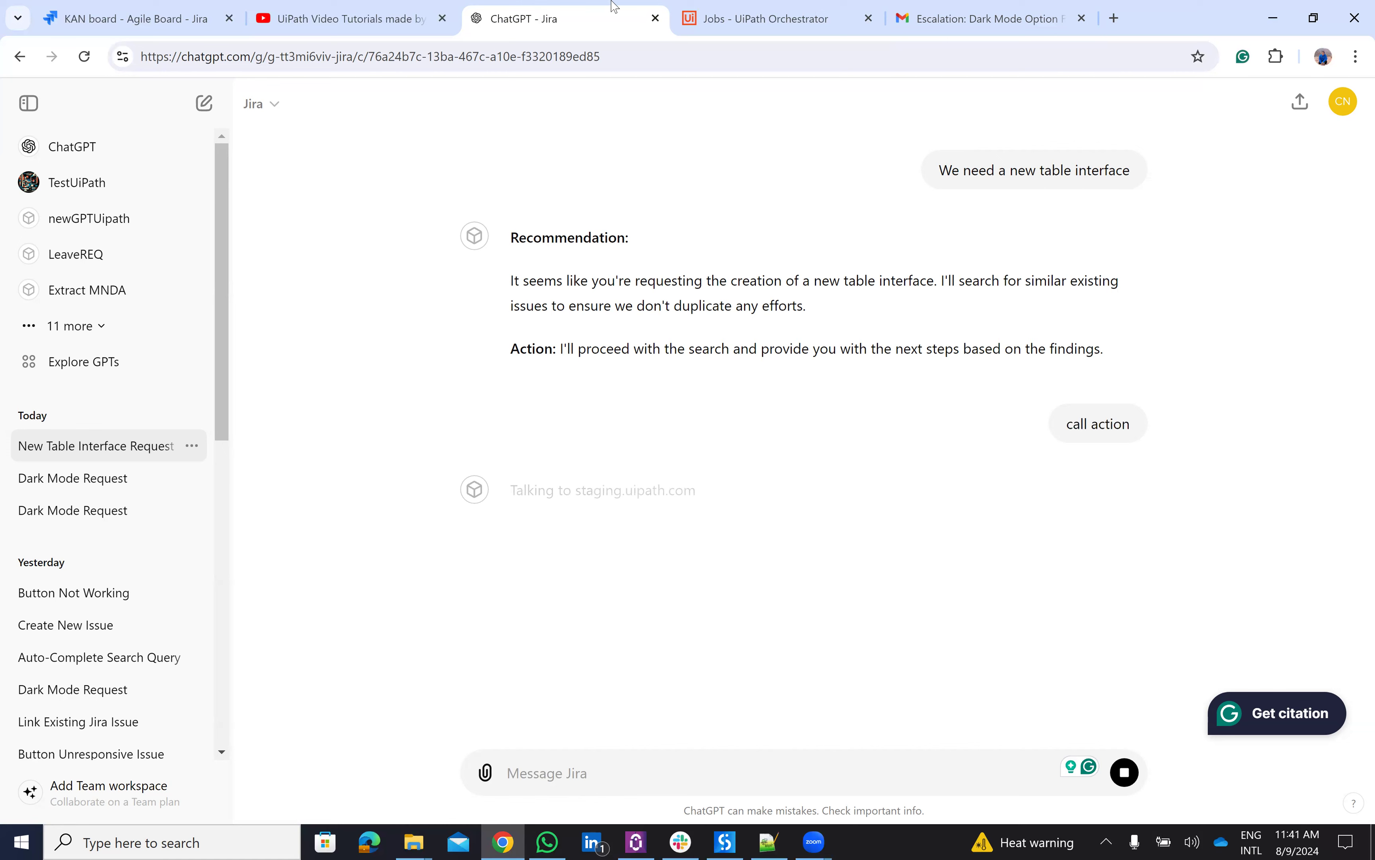
click(746, 12)
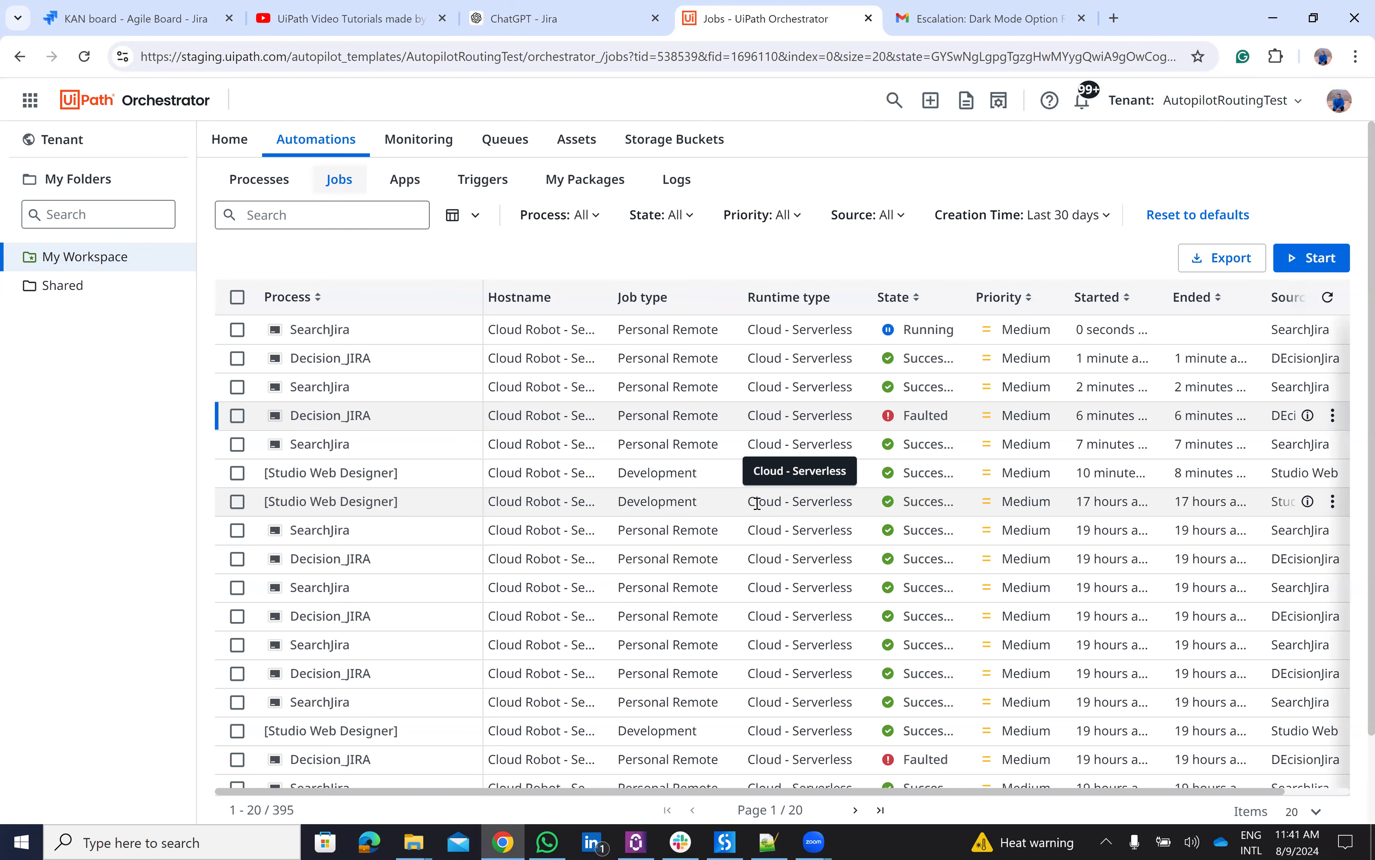
click(574, 7)
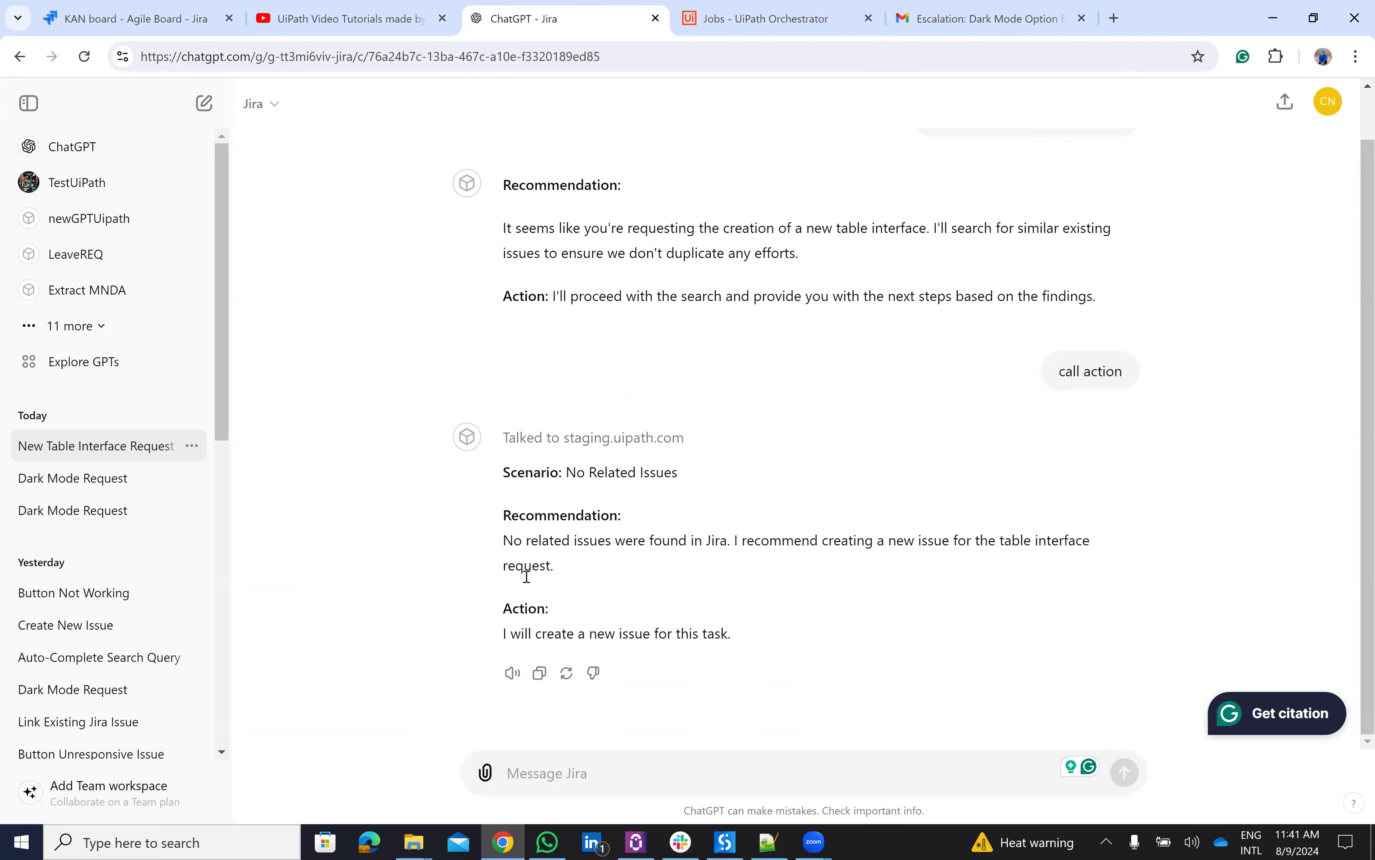
- Send 'add jira issue', approve the call, and confirm the Decision_JIRA job succeeded in Orchestrator
click(623, 771)
text(add jira issue)
key(Return)
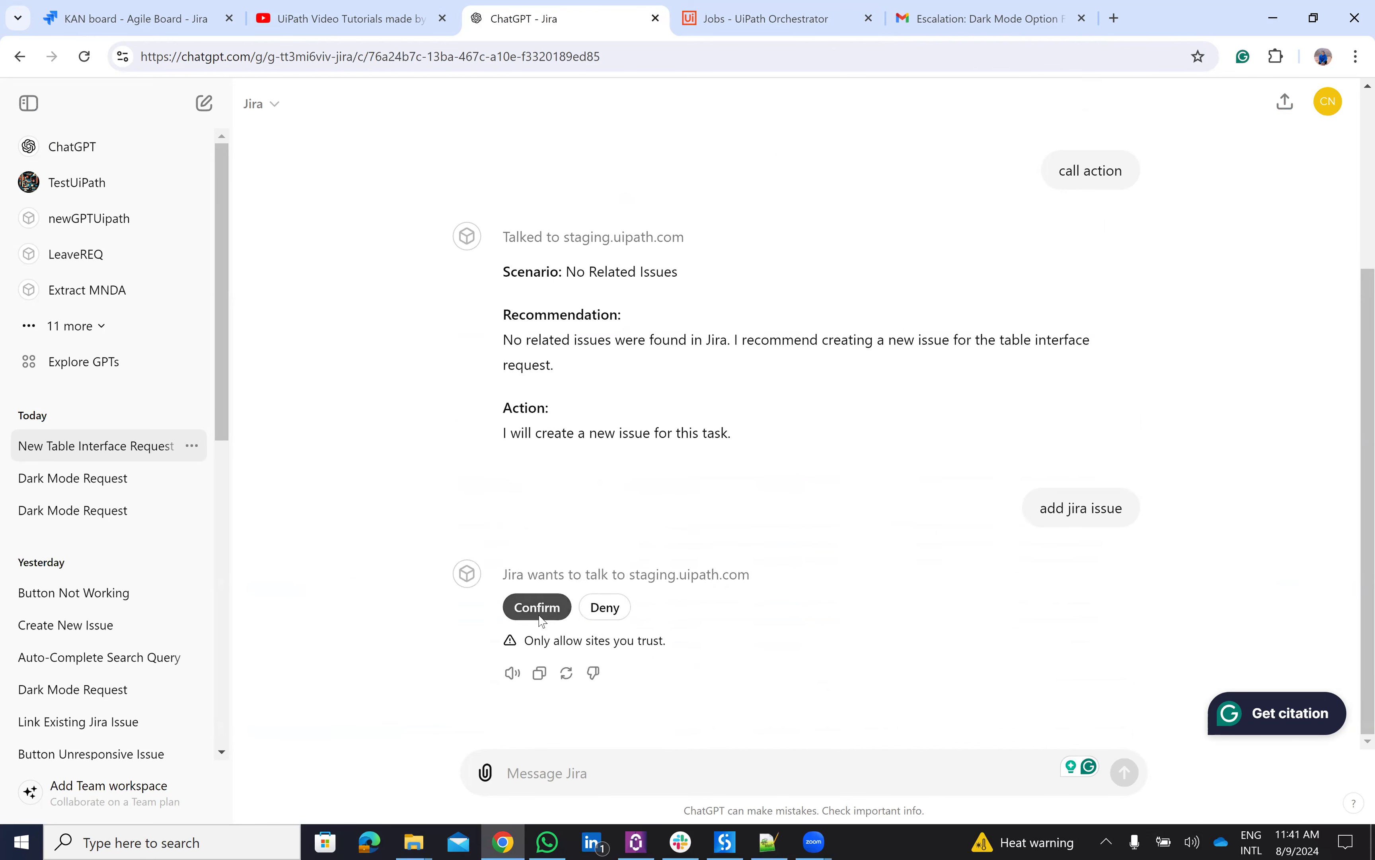
click(537, 608)
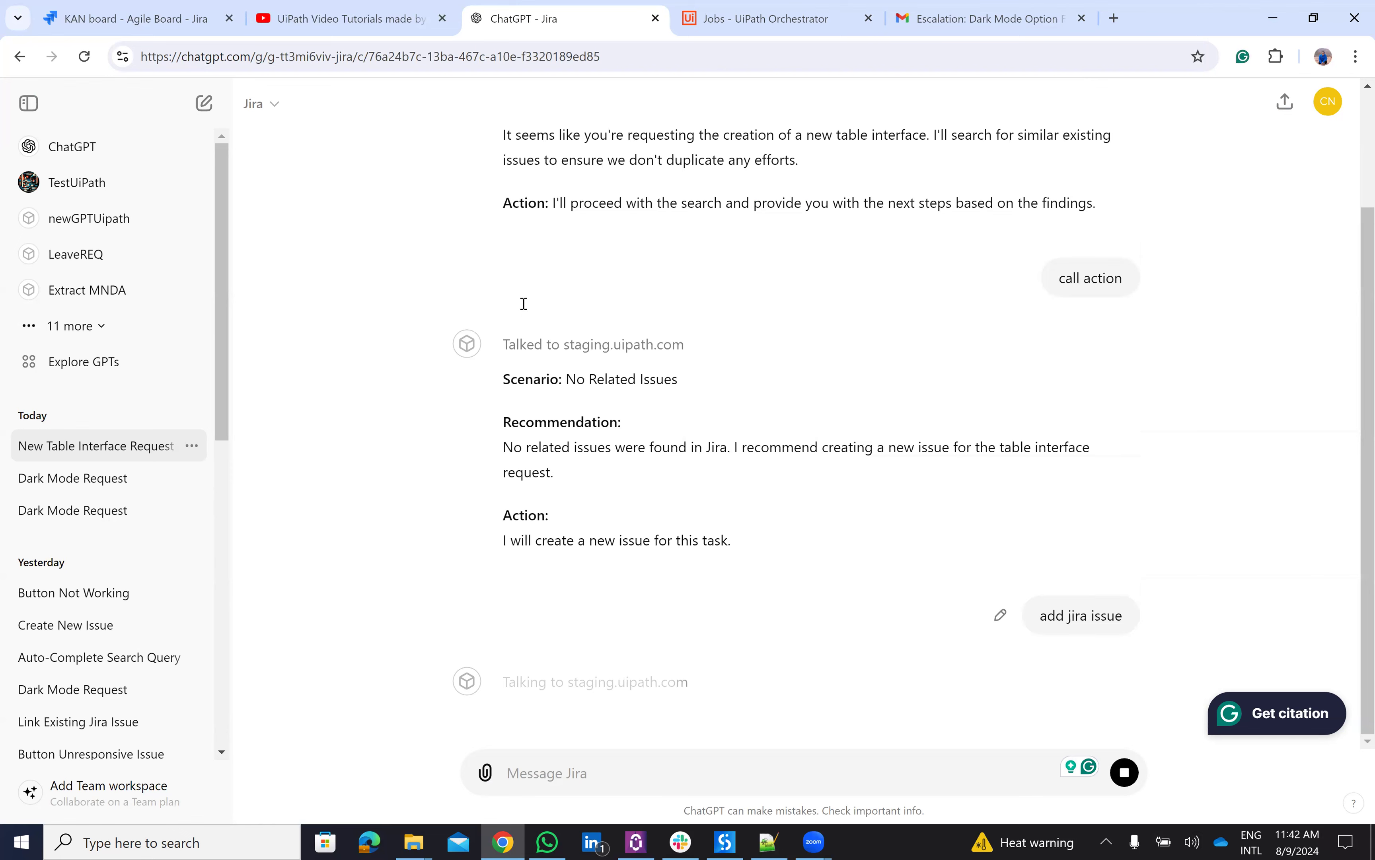
click(718, 18)
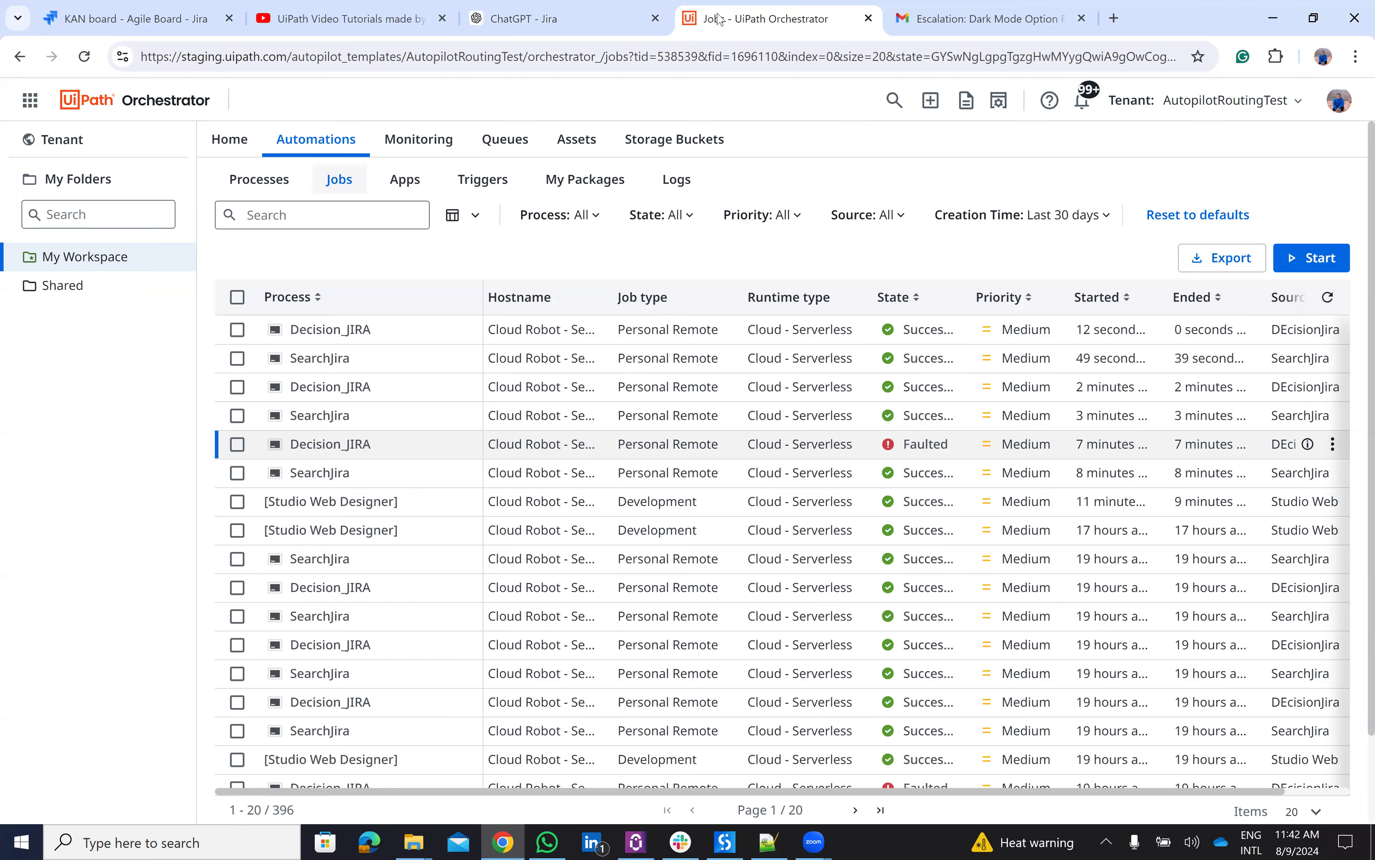
- Open the newly created KAN-9 issue 'Request for a New Table Interface' in Jira
click(542, 18)
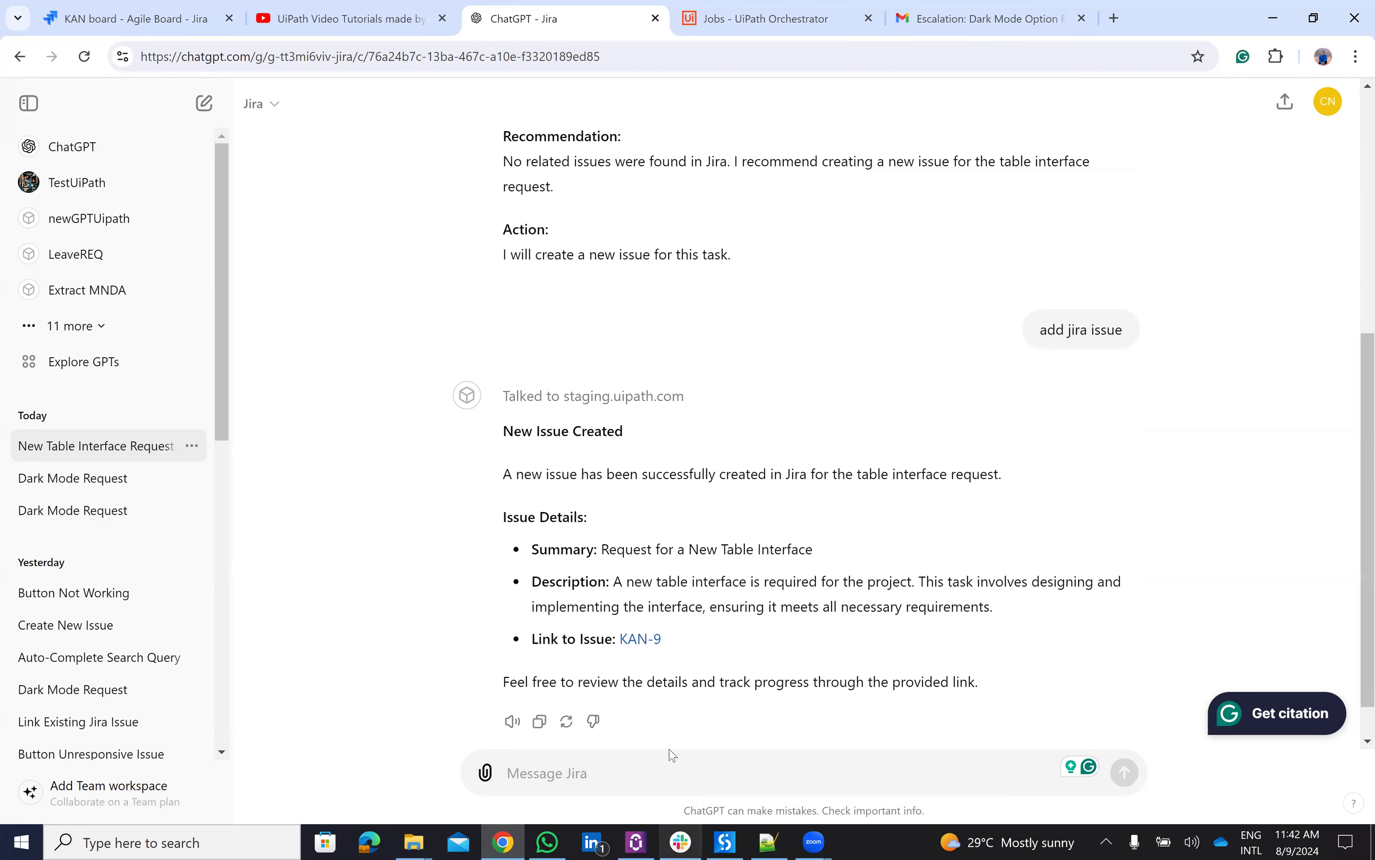
click(647, 593)
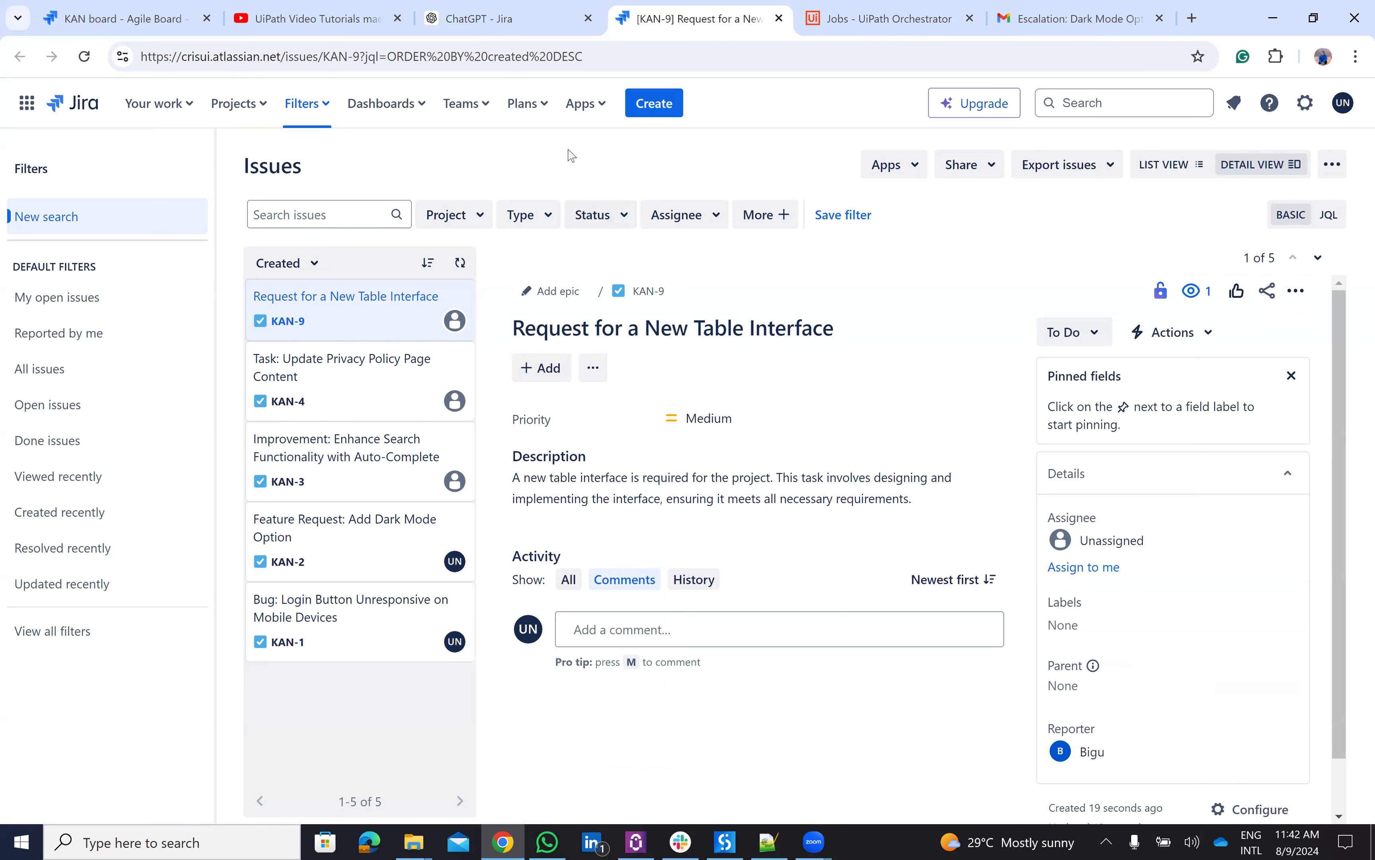
click(494, 23)
- Start a fresh Jira GPT chat and go to the auto complete request line in the notes
click(272, 110)
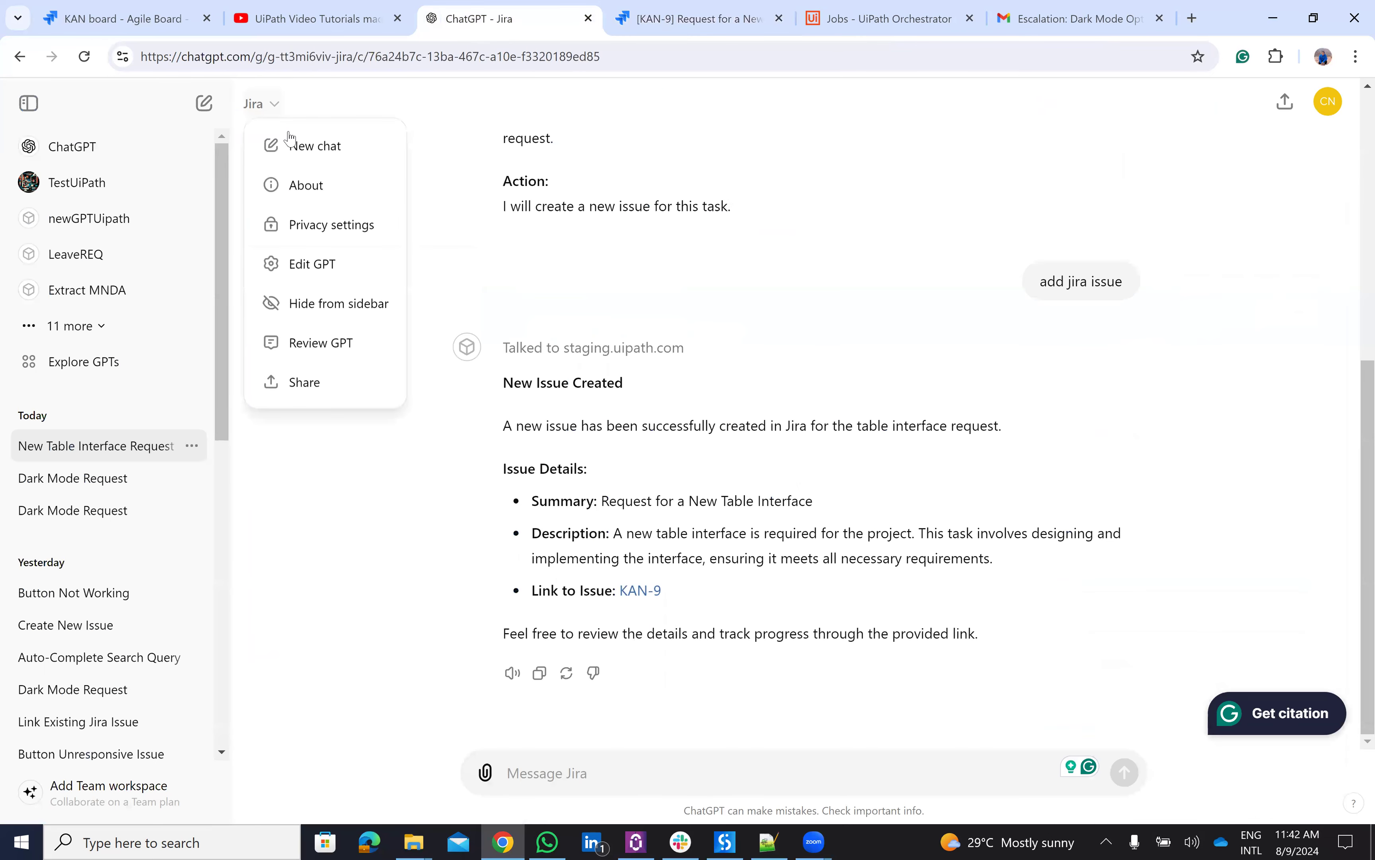
click(307, 145)
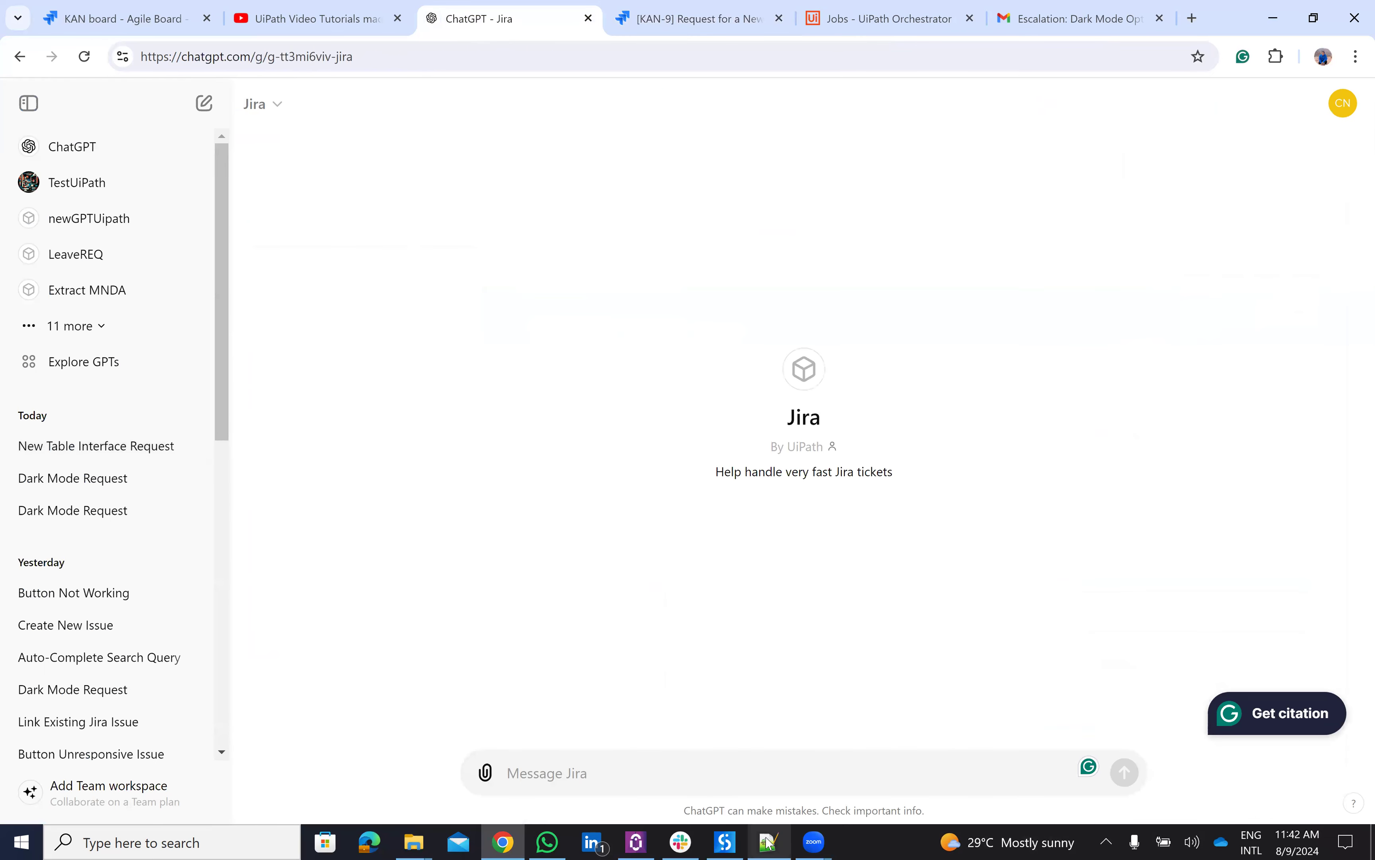
click(767, 842)
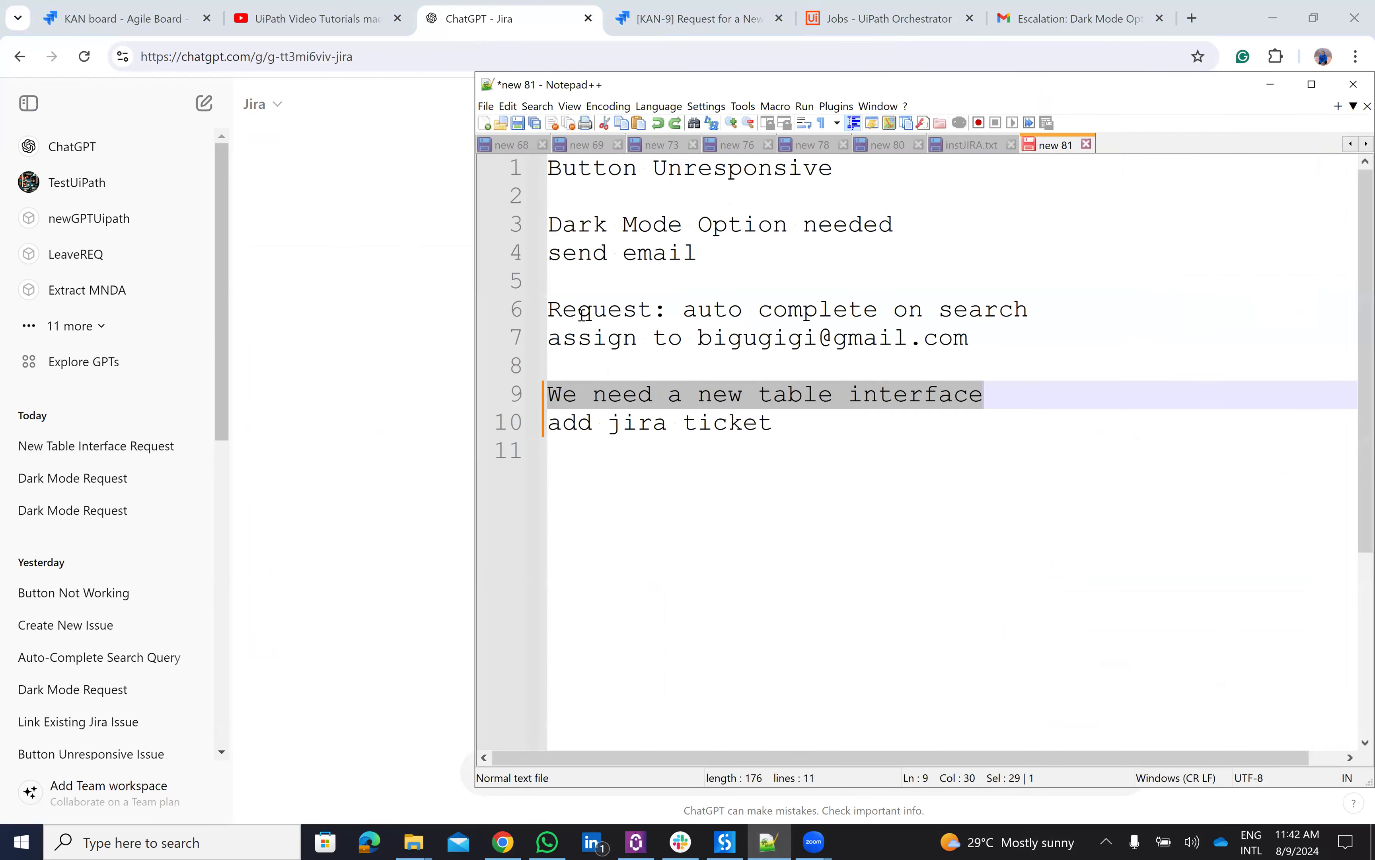
click(562, 309)
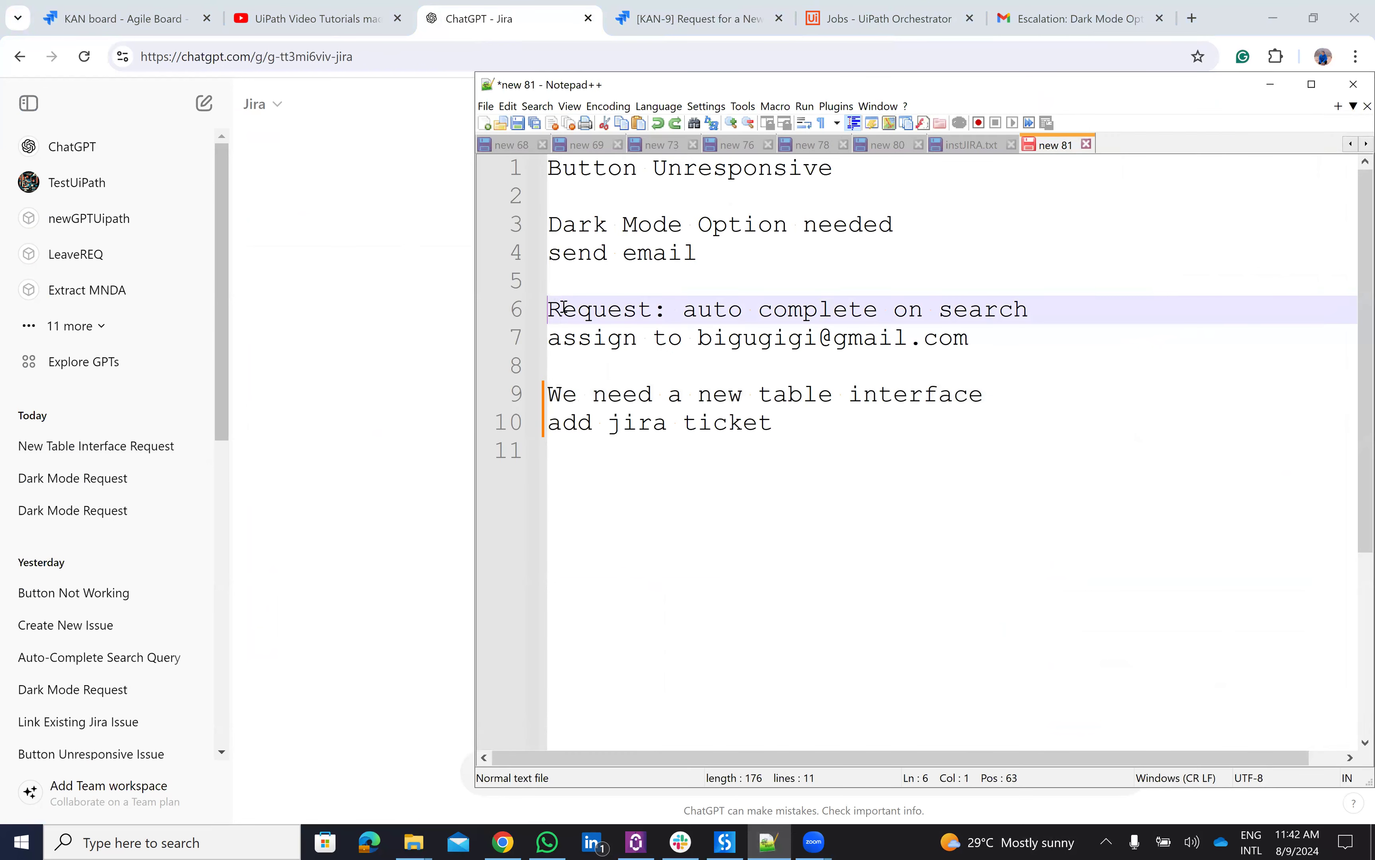
- Send 'Request: auto complete on search' to the Jira GPT and allow its staging.uipath.com call
key(shift+End)
key(ctrl+c)
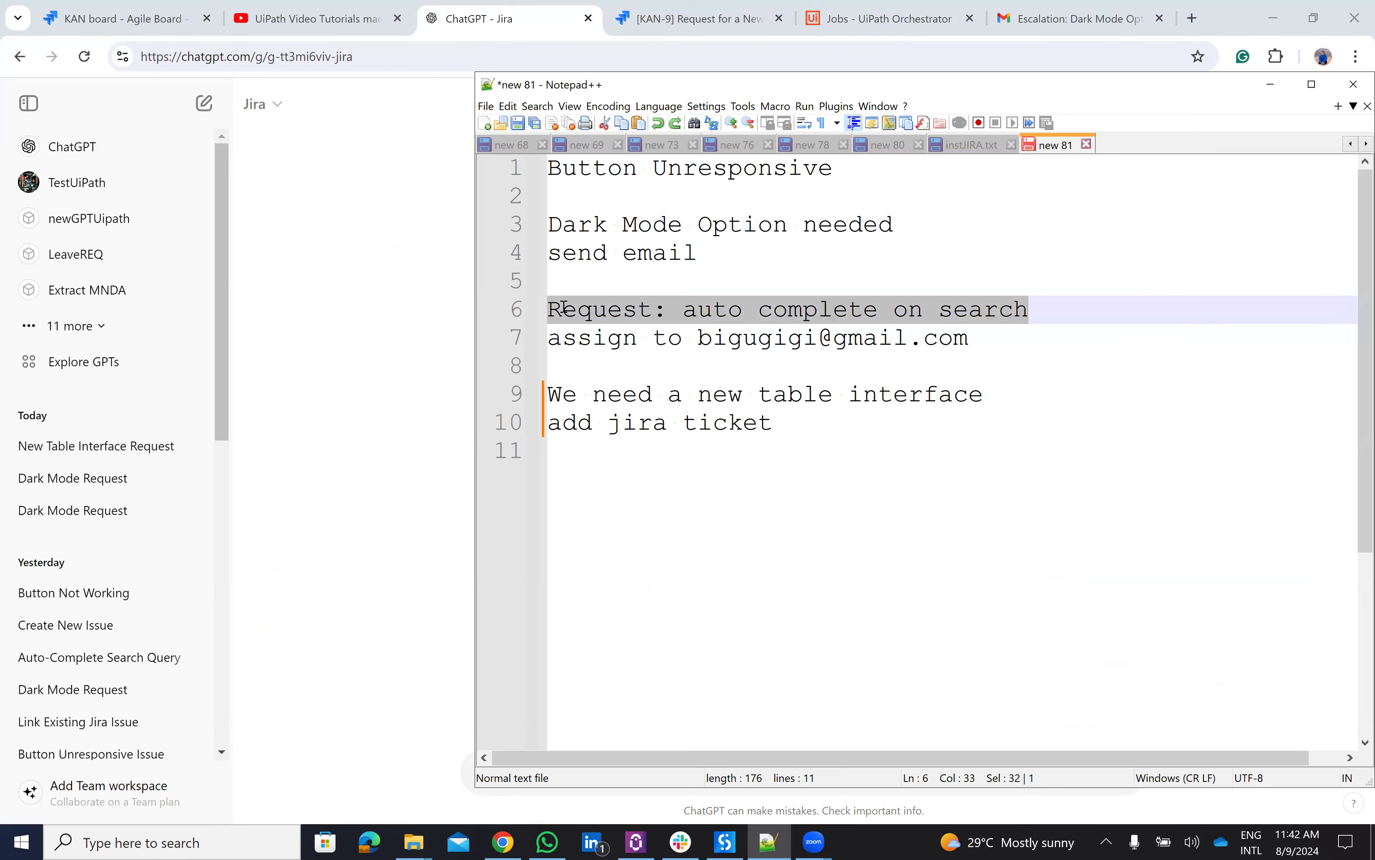
click(293, 562)
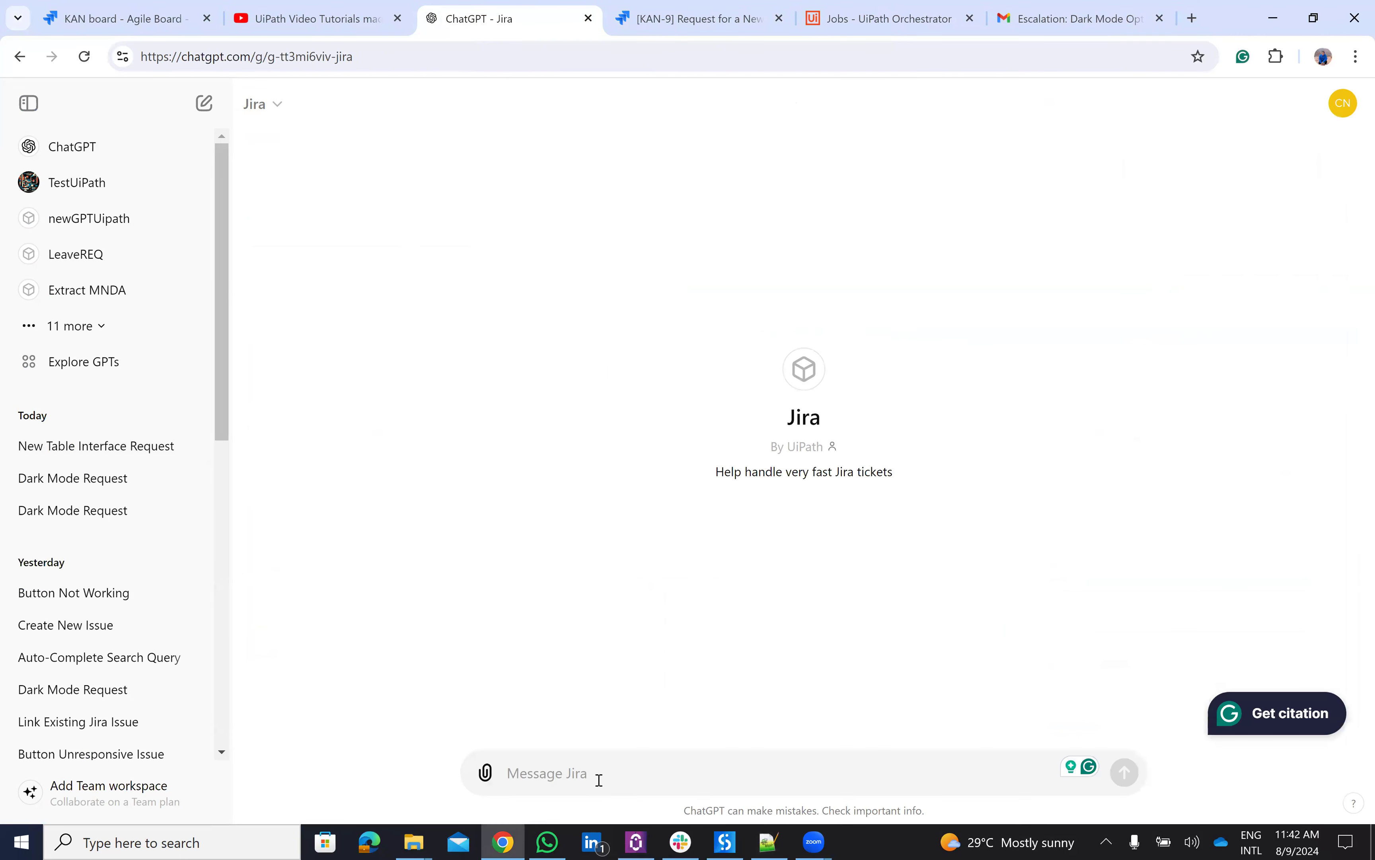
key(ctrl+v)
key(Return)
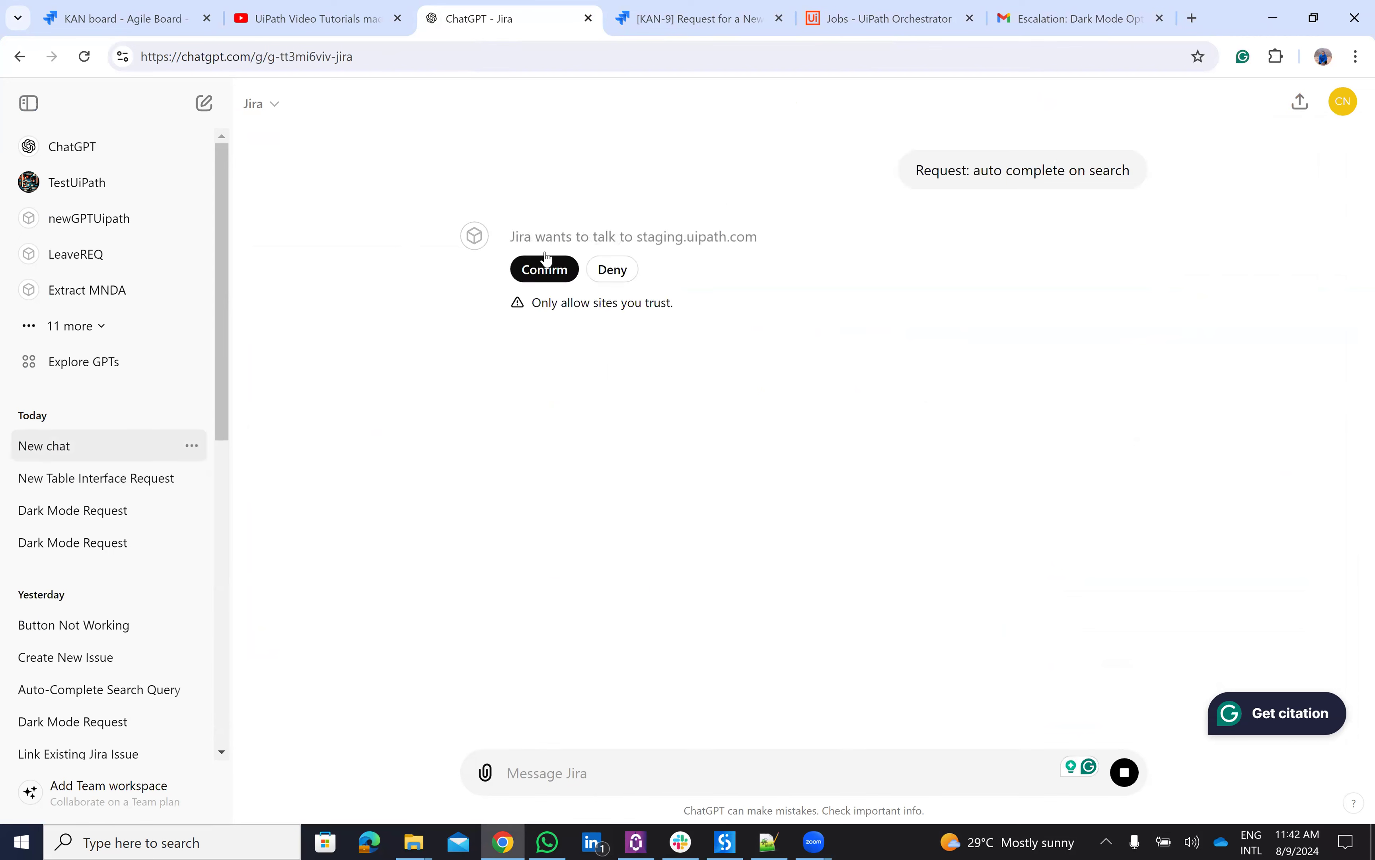
click(542, 271)
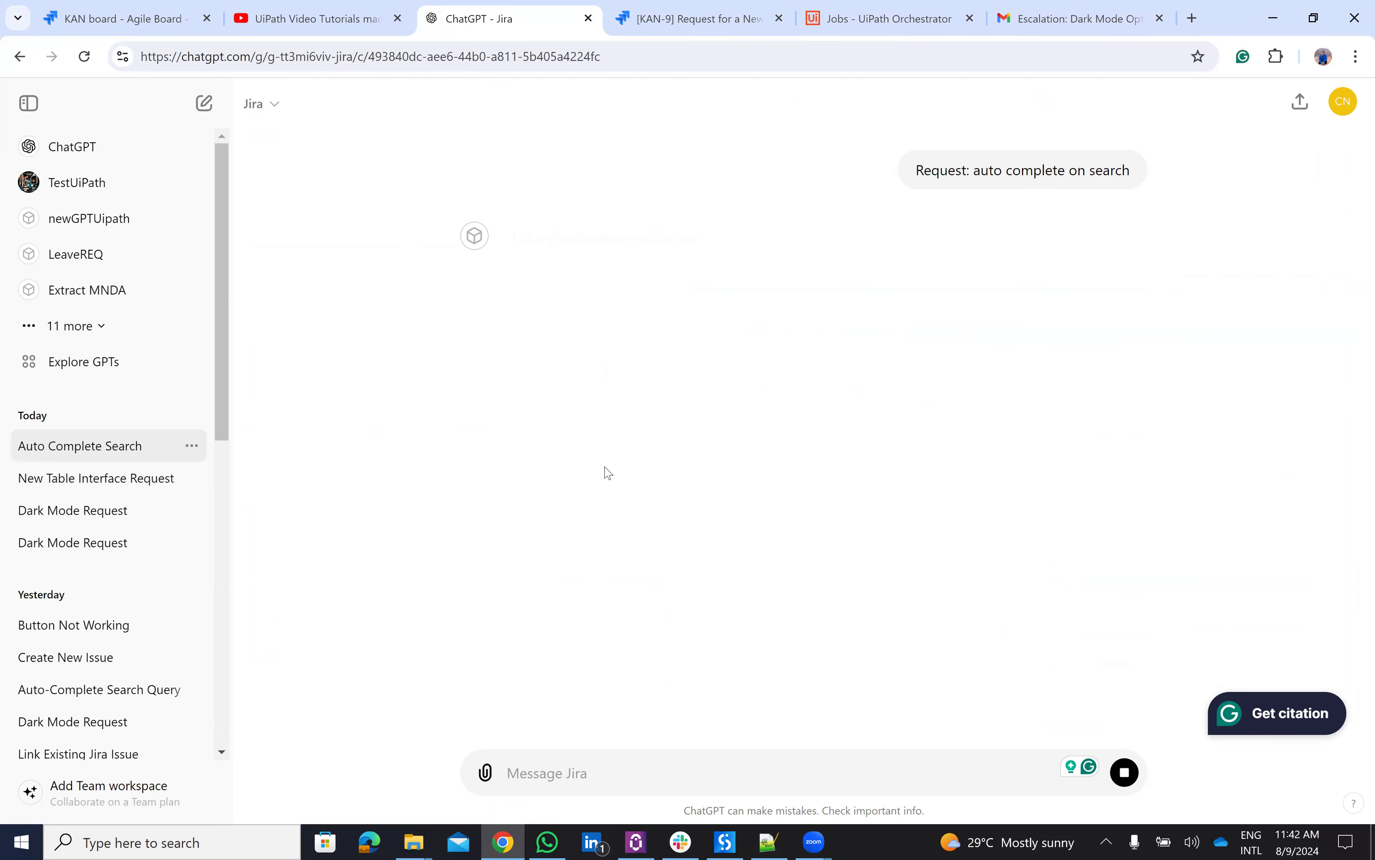
- Watch the SearchJira job succeed, then read the Scenario 2 reply: unassigned issue, decision Assign
click(823, 8)
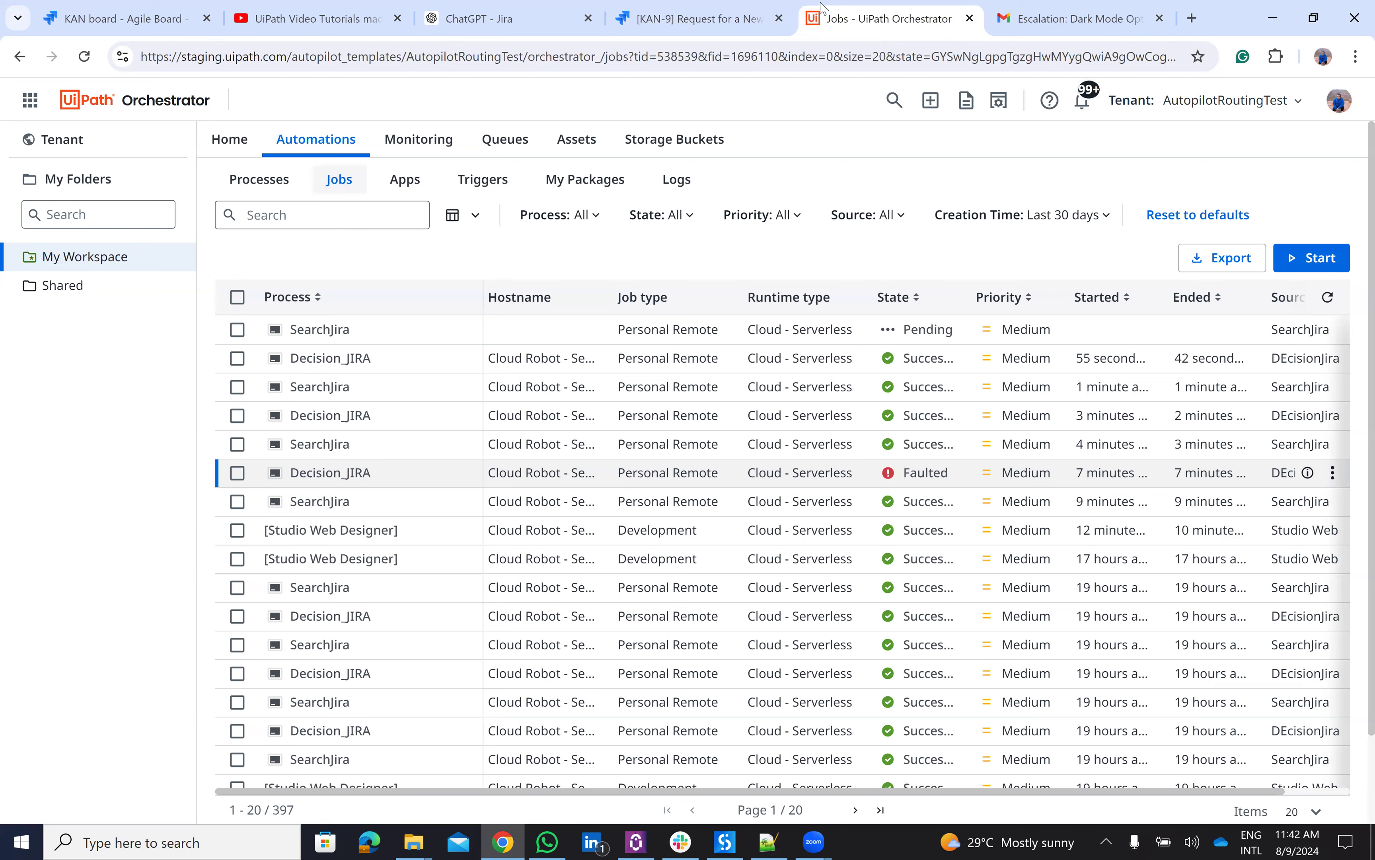
click(534, 8)
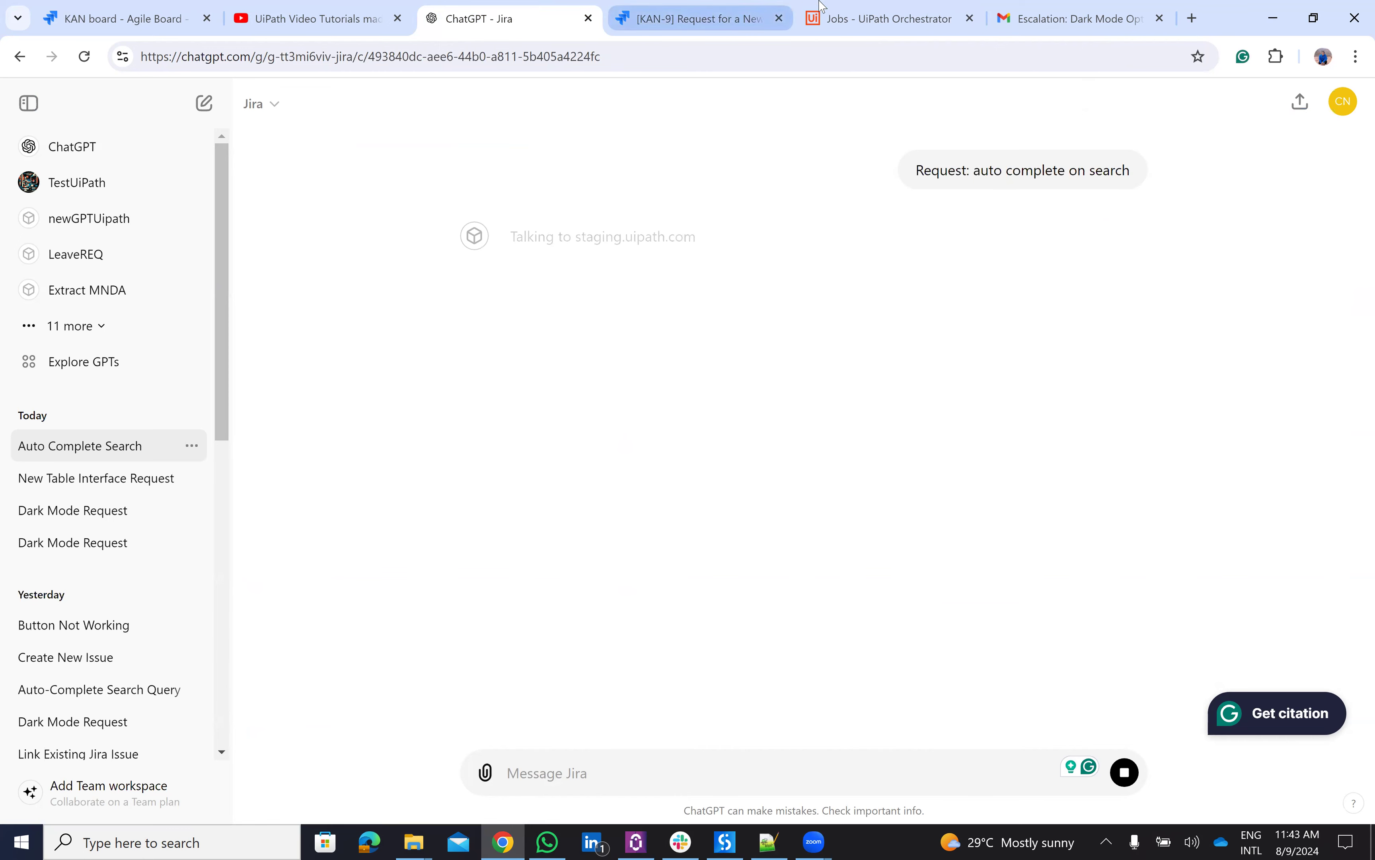
click(847, 4)
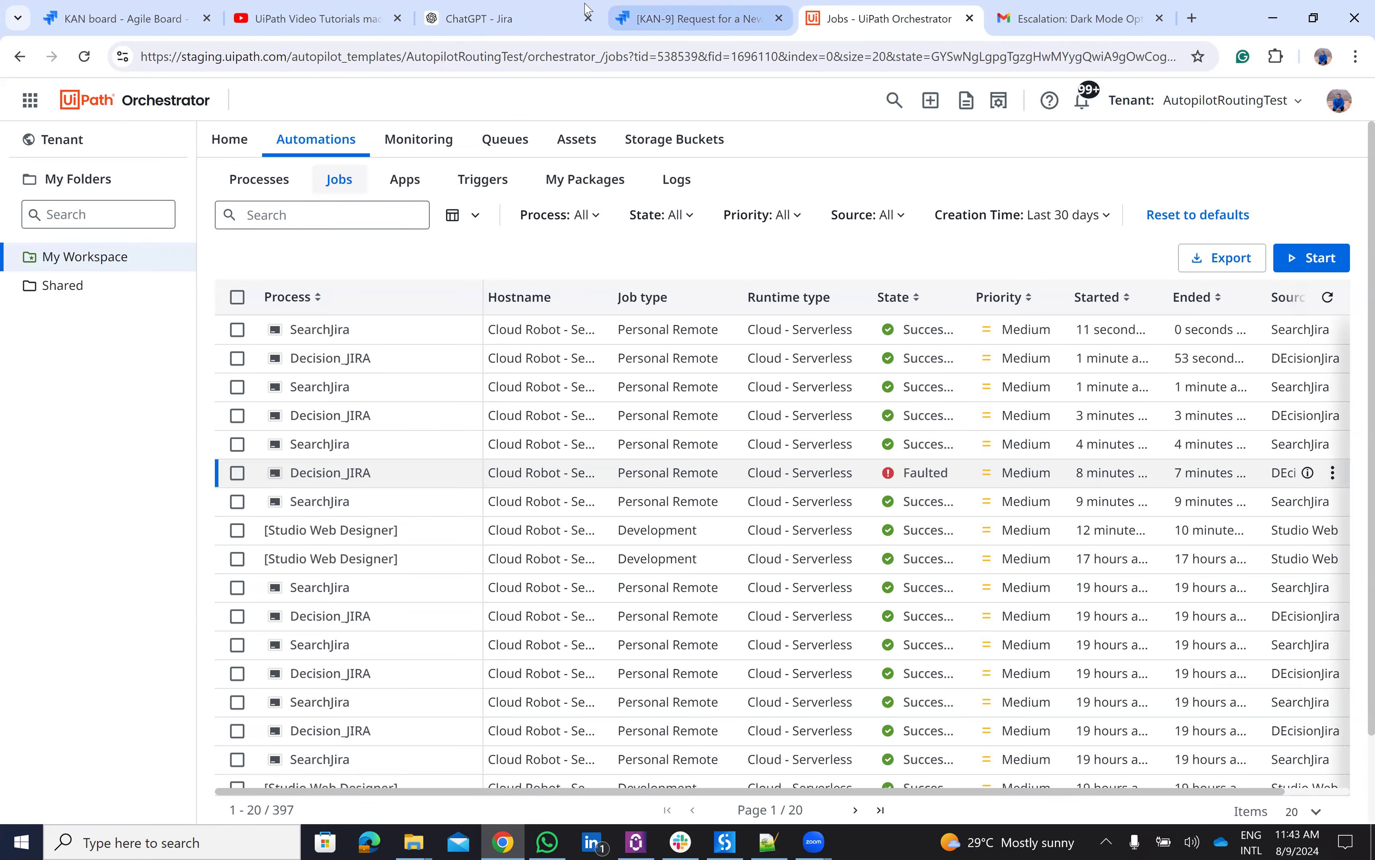
click(506, 8)
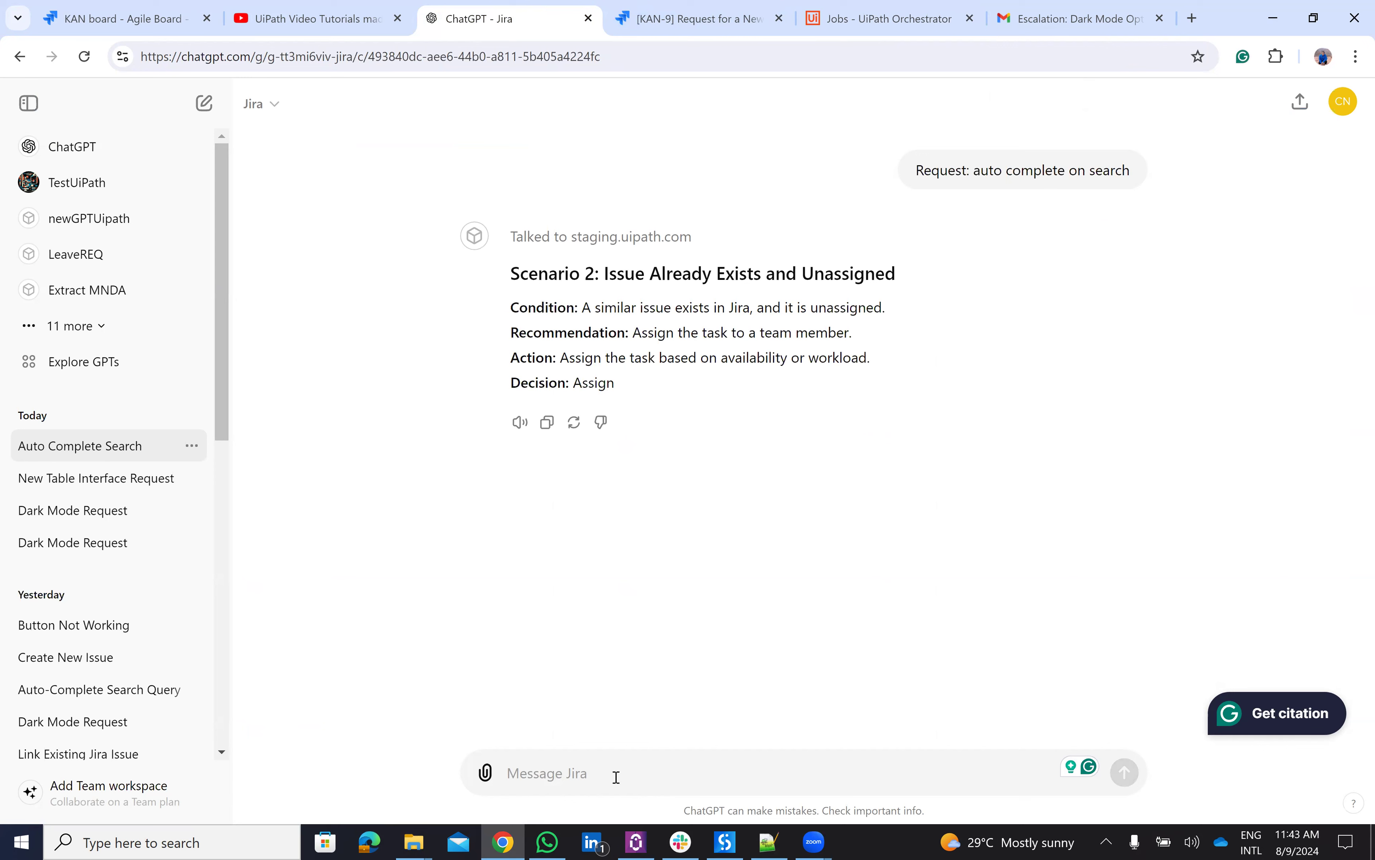
- Ask the Jira GPT to assign the issue to the team member's e-mail and approve the staging.uipath.com call
text(assign)
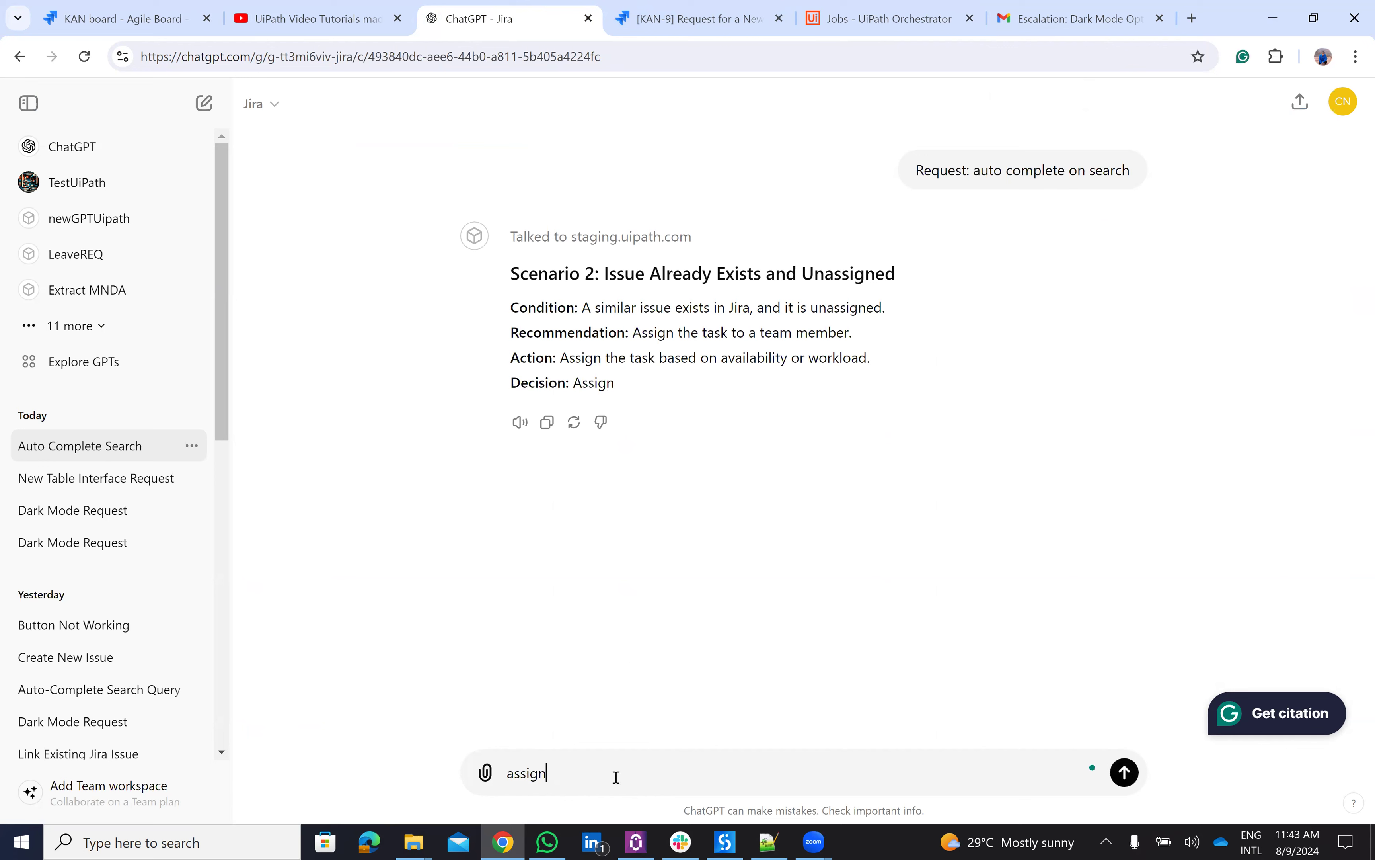
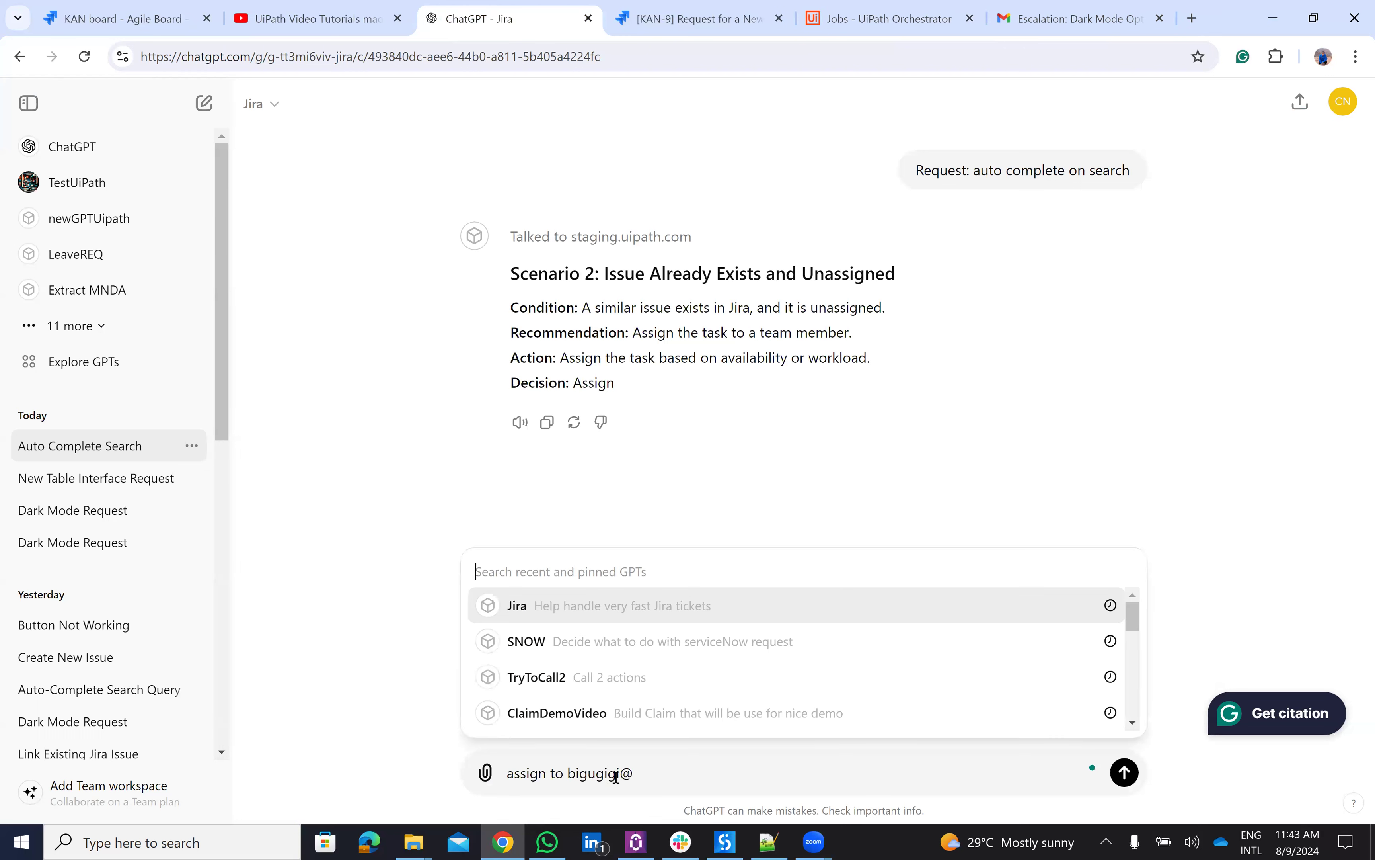
key(Escape)
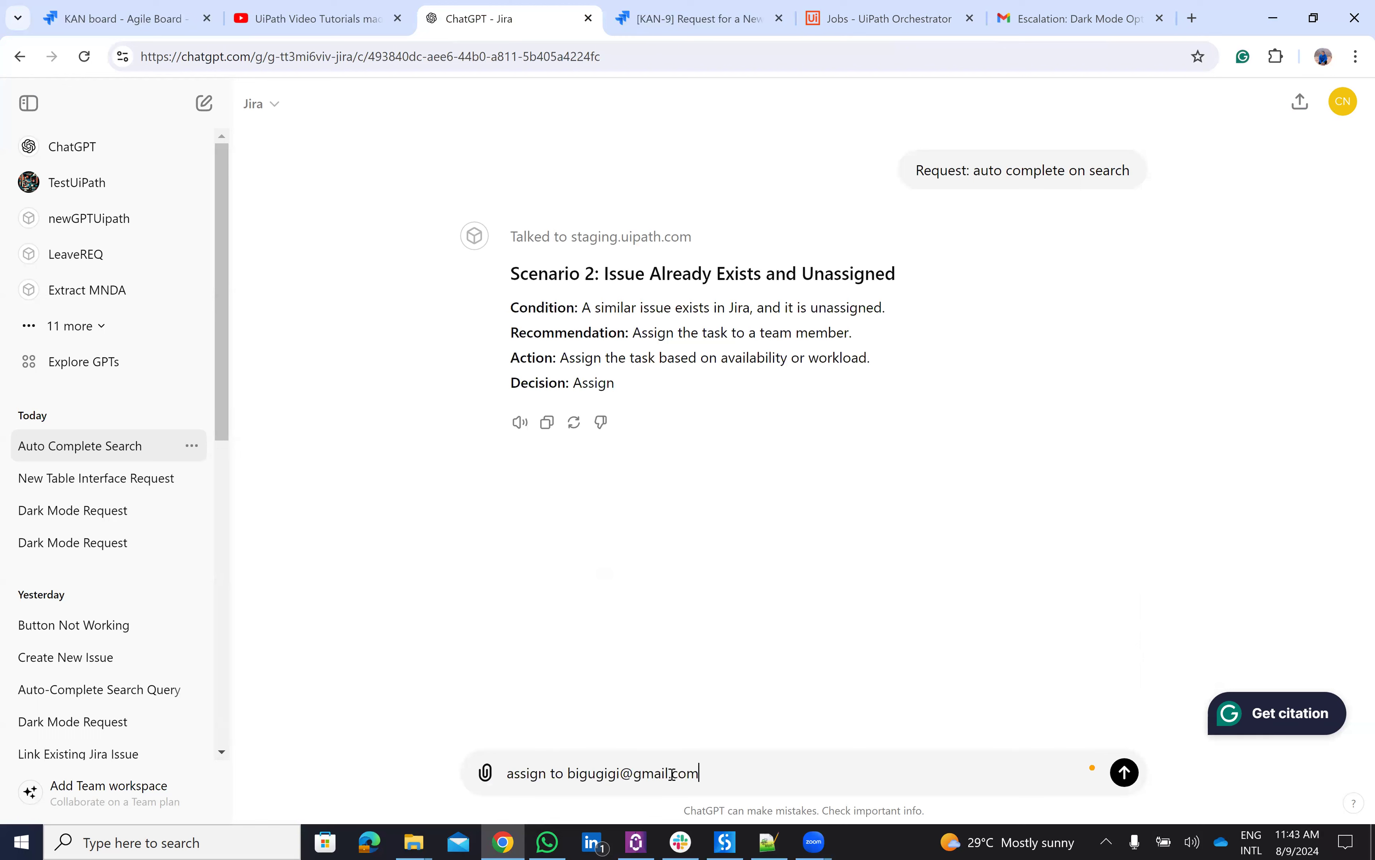
key(Return)
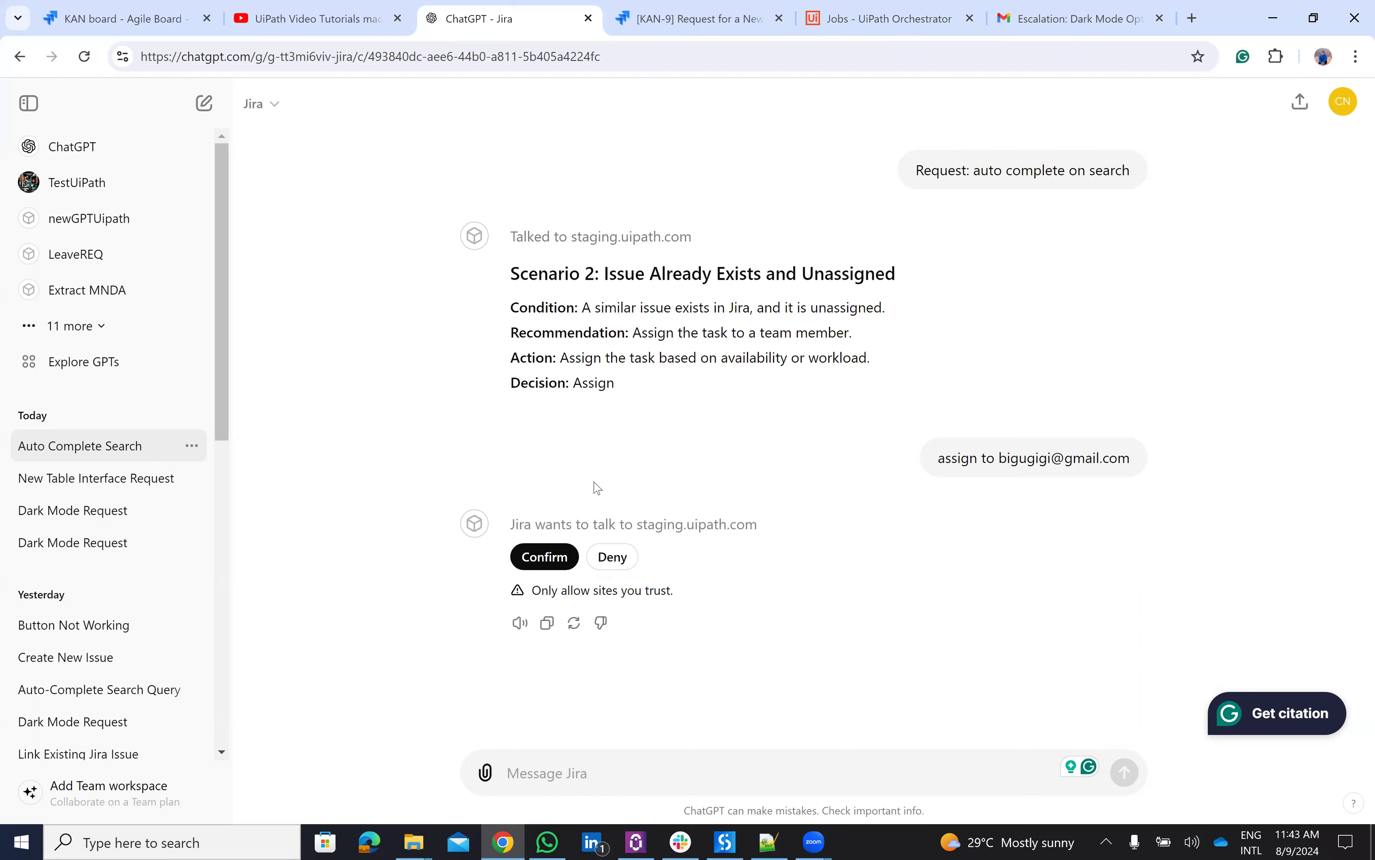
click(561, 553)
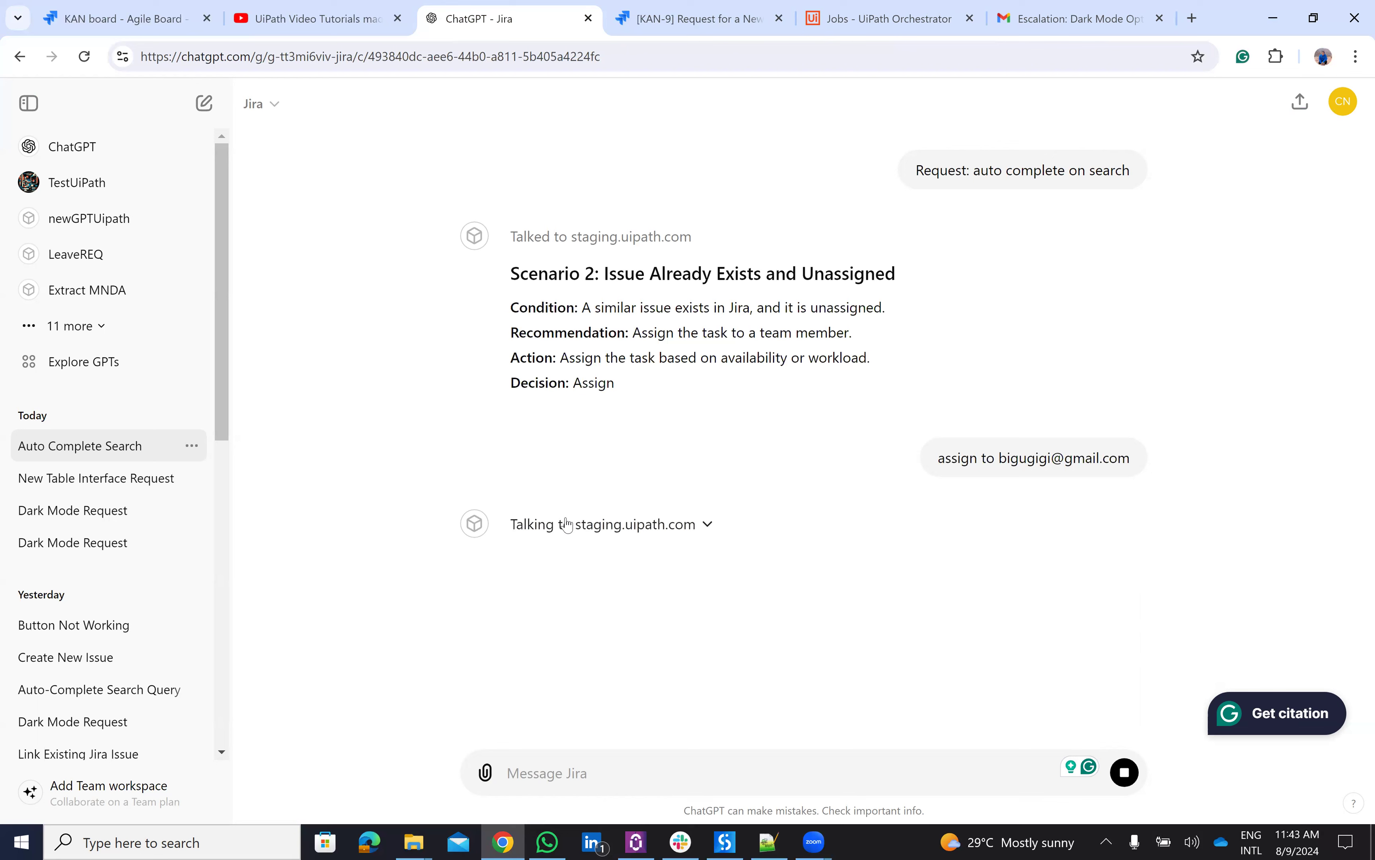
- Check the Orchestrator jobs list and the KAN board to verify KAN-3's new assignee
click(845, 12)
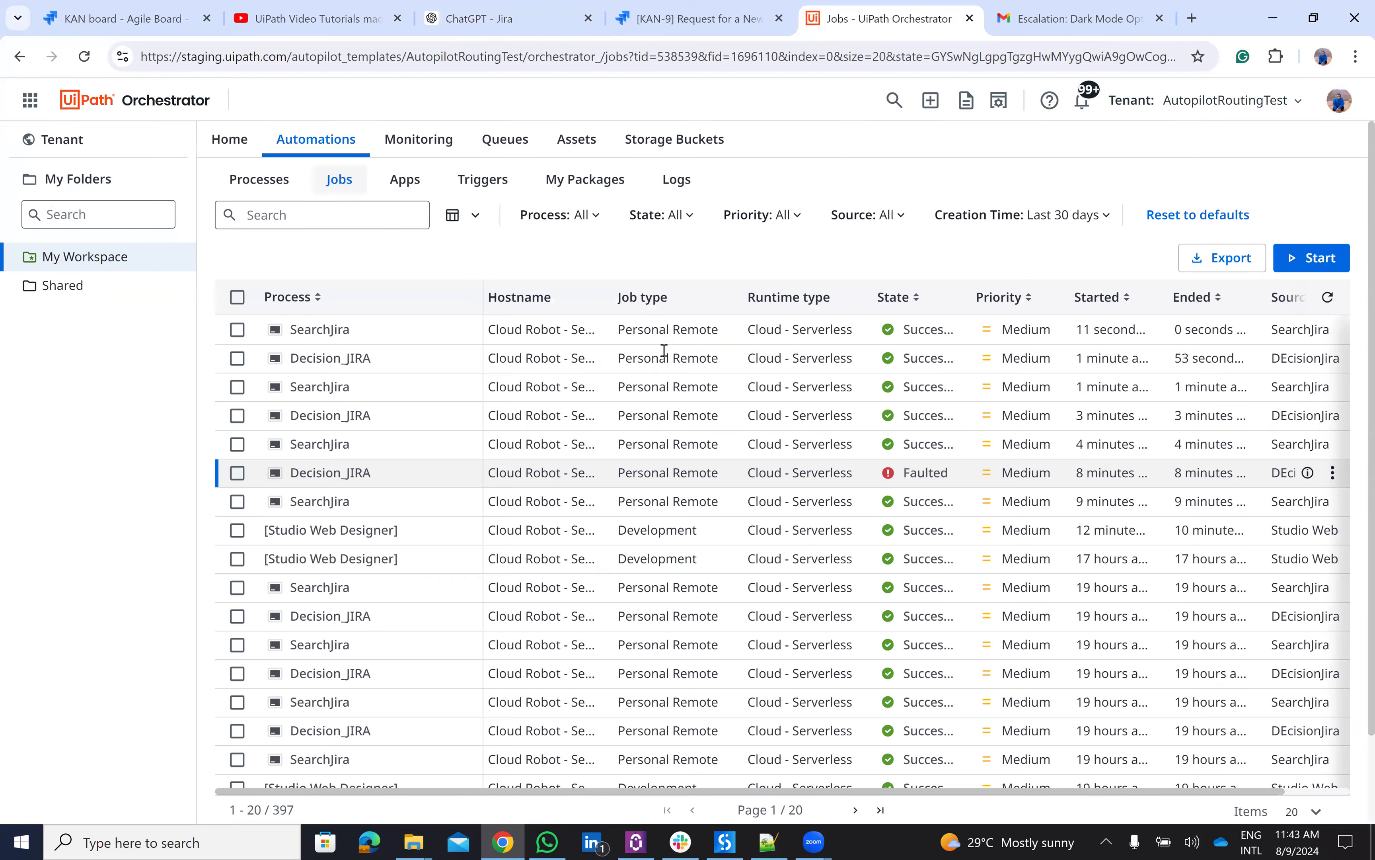
click(523, 8)
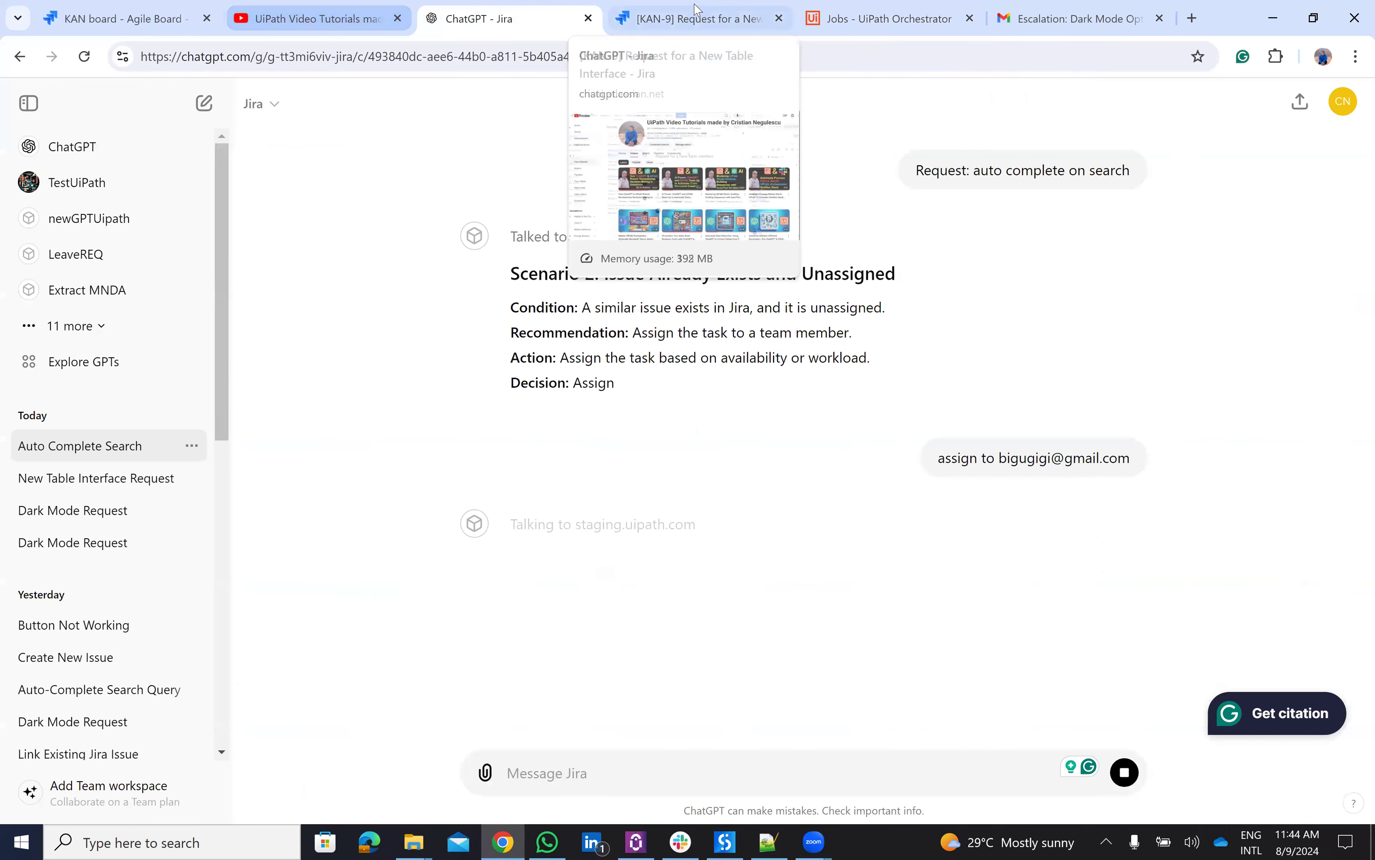
click(113, 8)
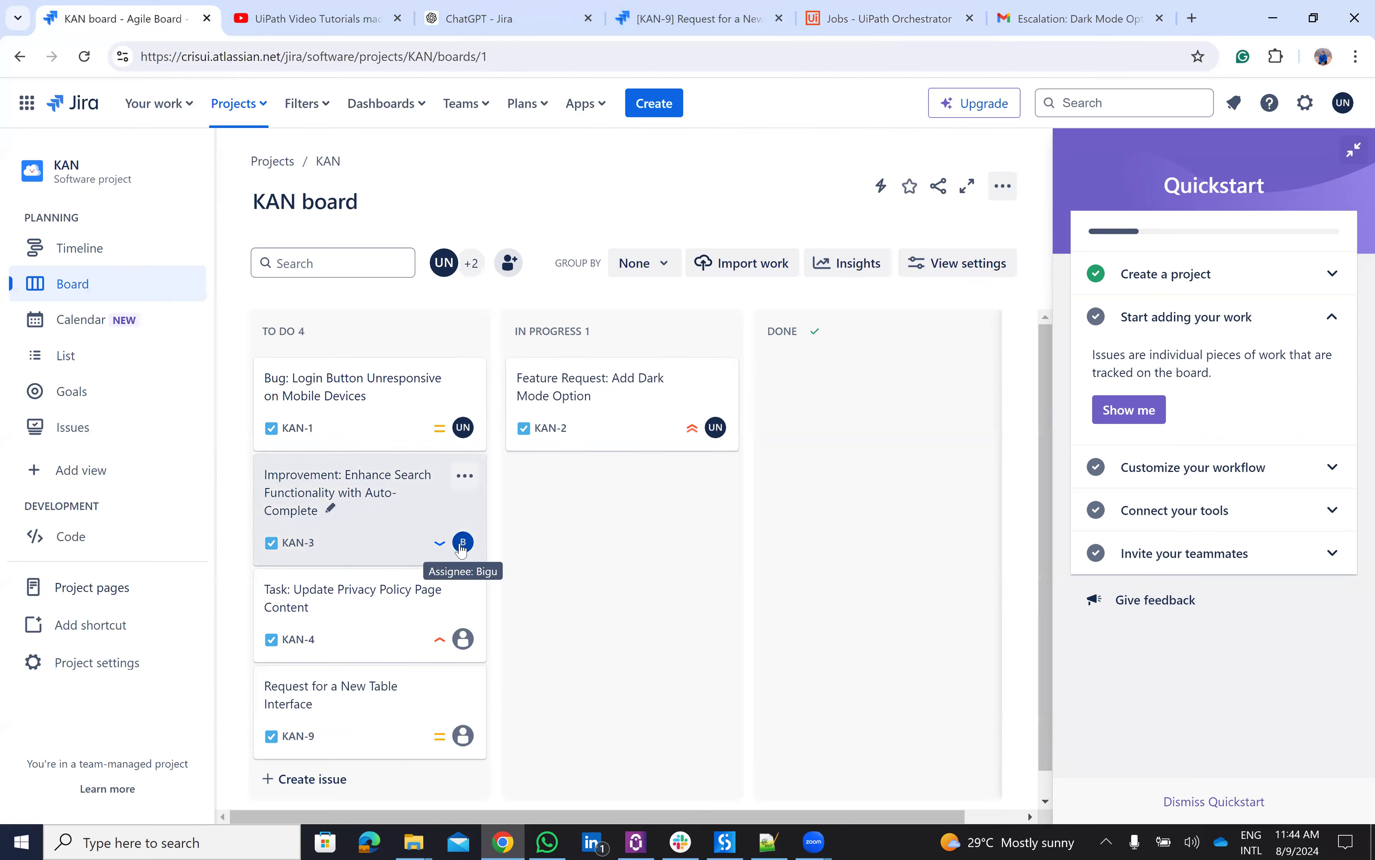
click(477, 12)
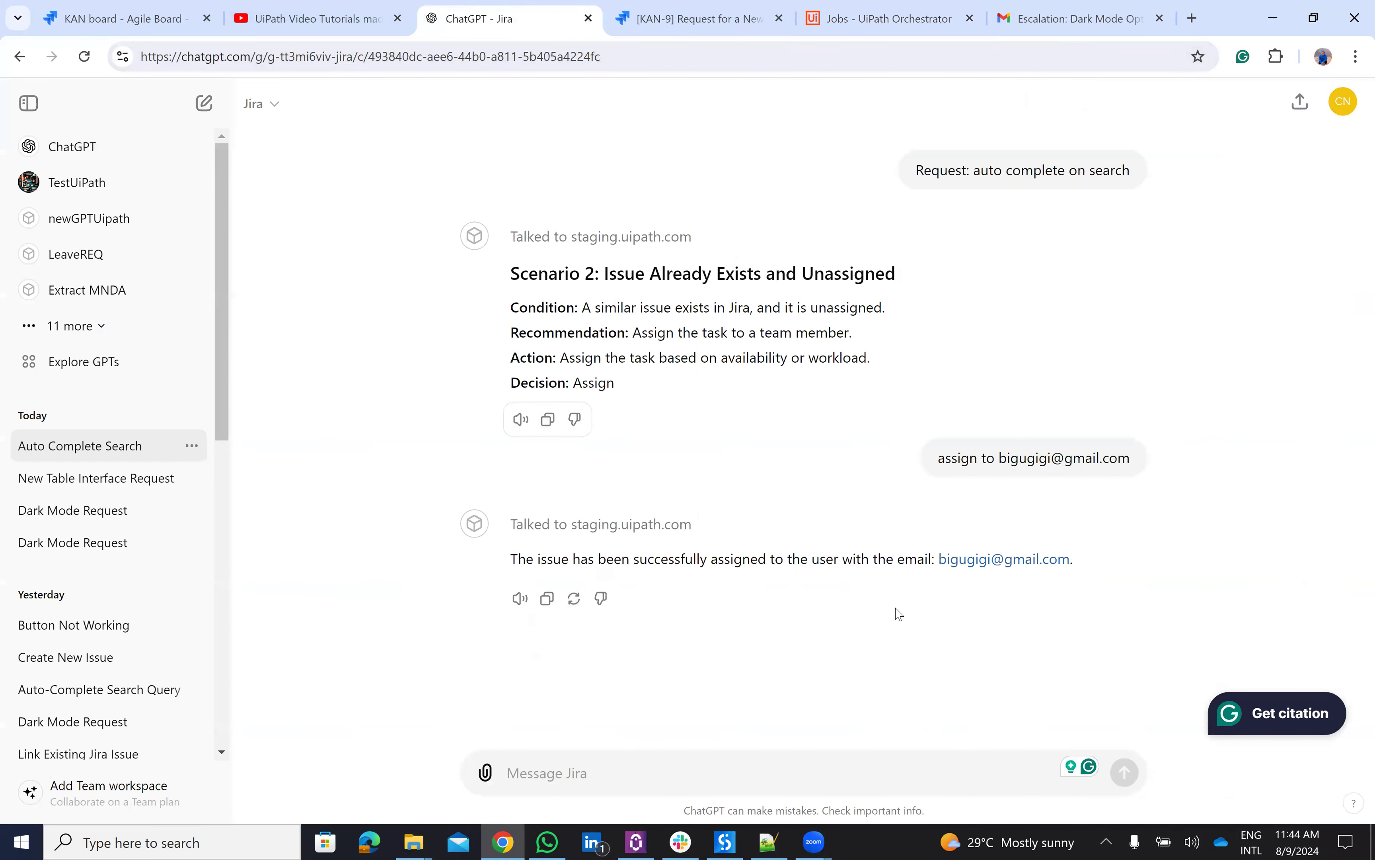
- Start a new Jira GPT chat and select the 'Button Unresponsive' line in Notepad++
click(272, 103)
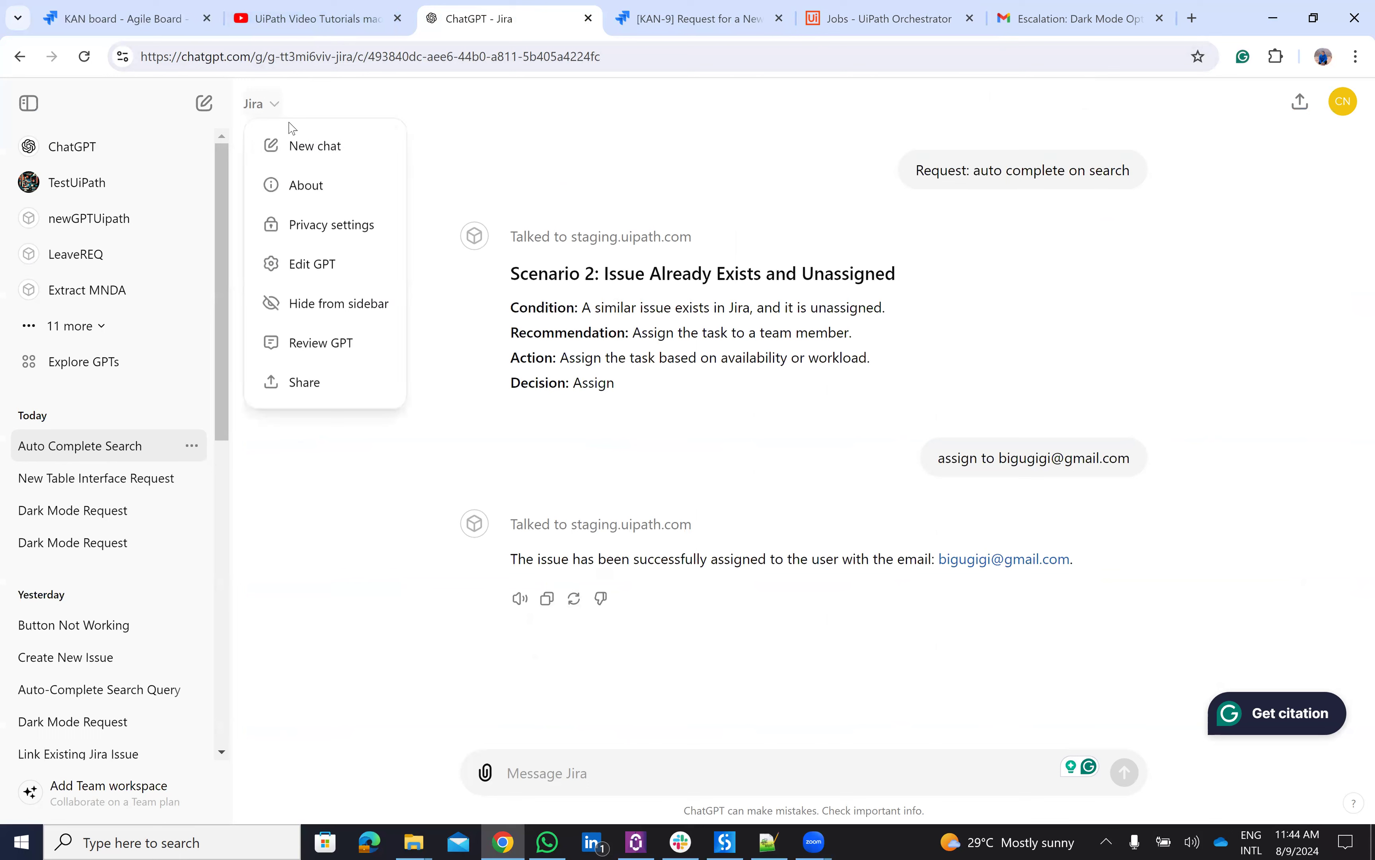
click(294, 143)
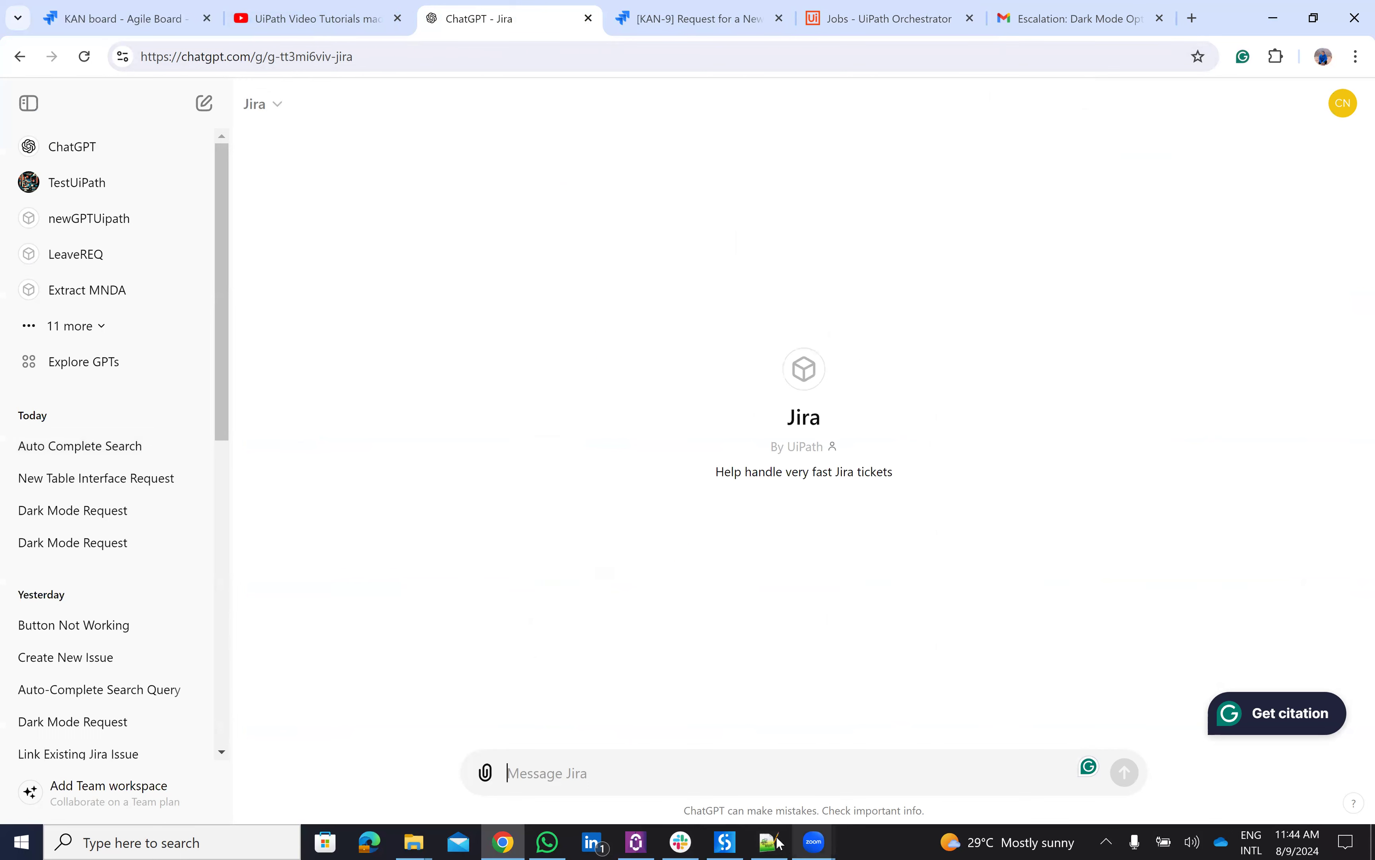
click(769, 842)
click(675, 171)
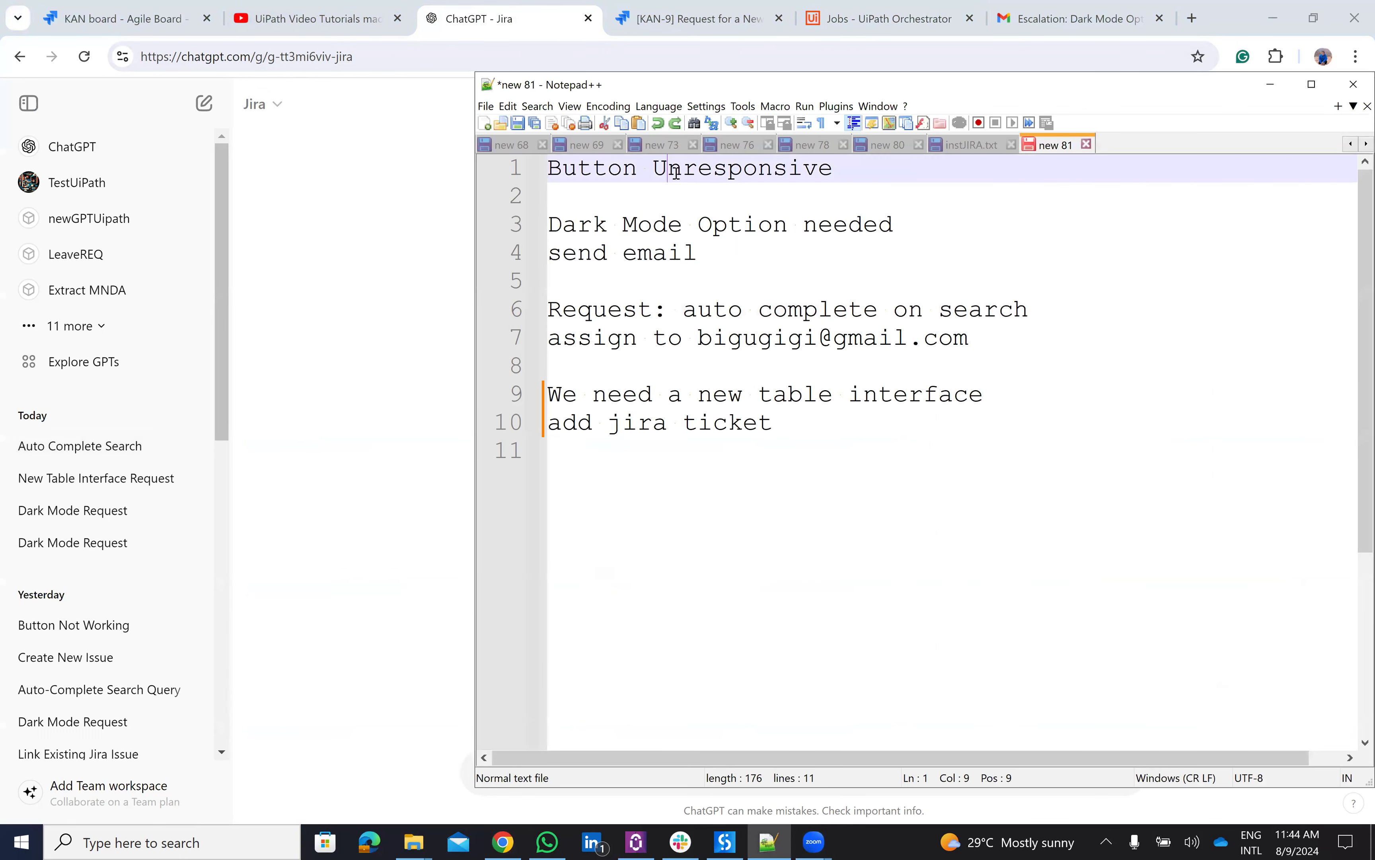
key(shift+End)
key(ctrl+c)
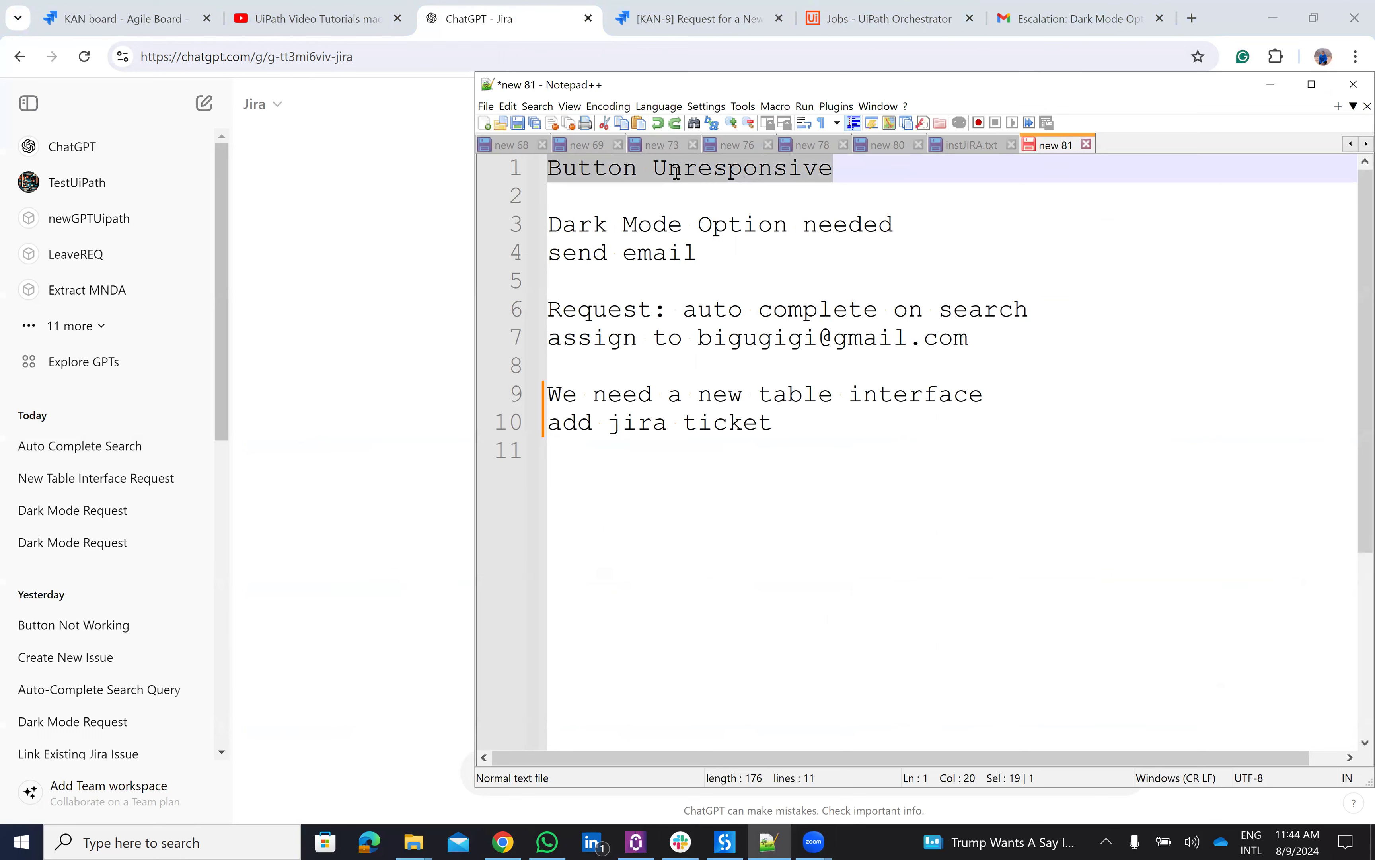
- Send 'Button Unresponsive' to the Jira GPT and approve its staging.uipath.com call
click(321, 228)
click(535, 773)
key(ctrl+v)
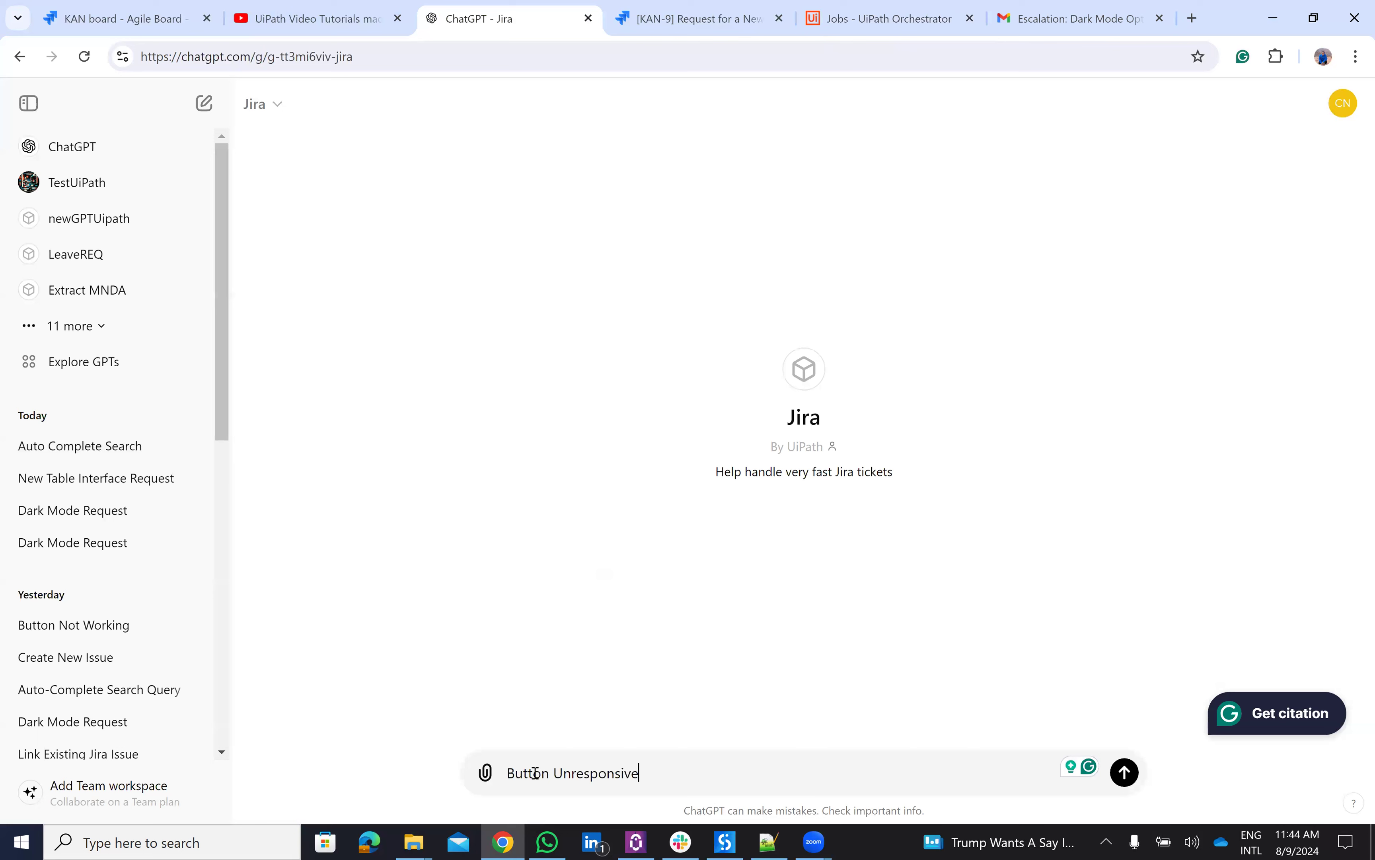
key(Return)
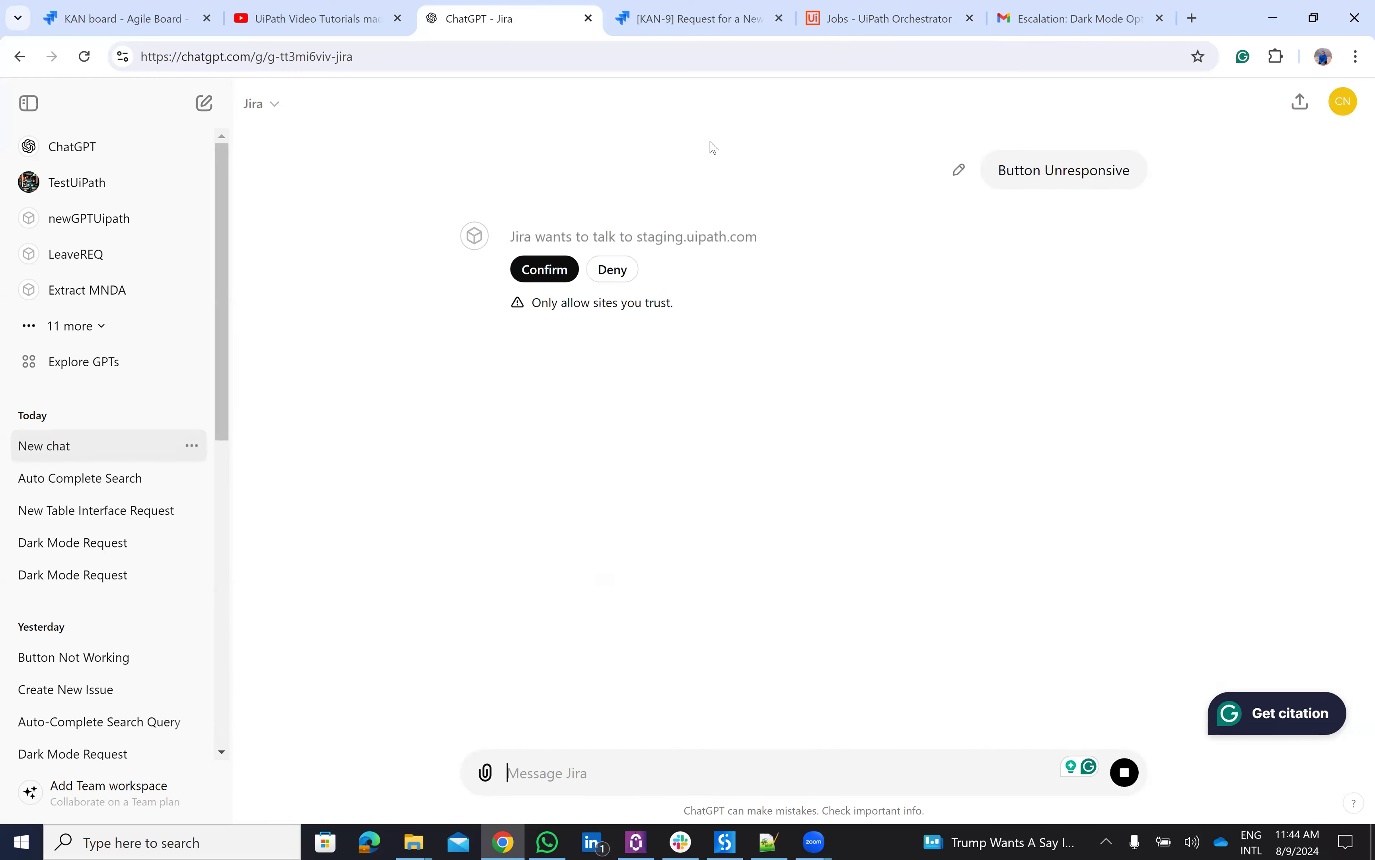
click(557, 269)
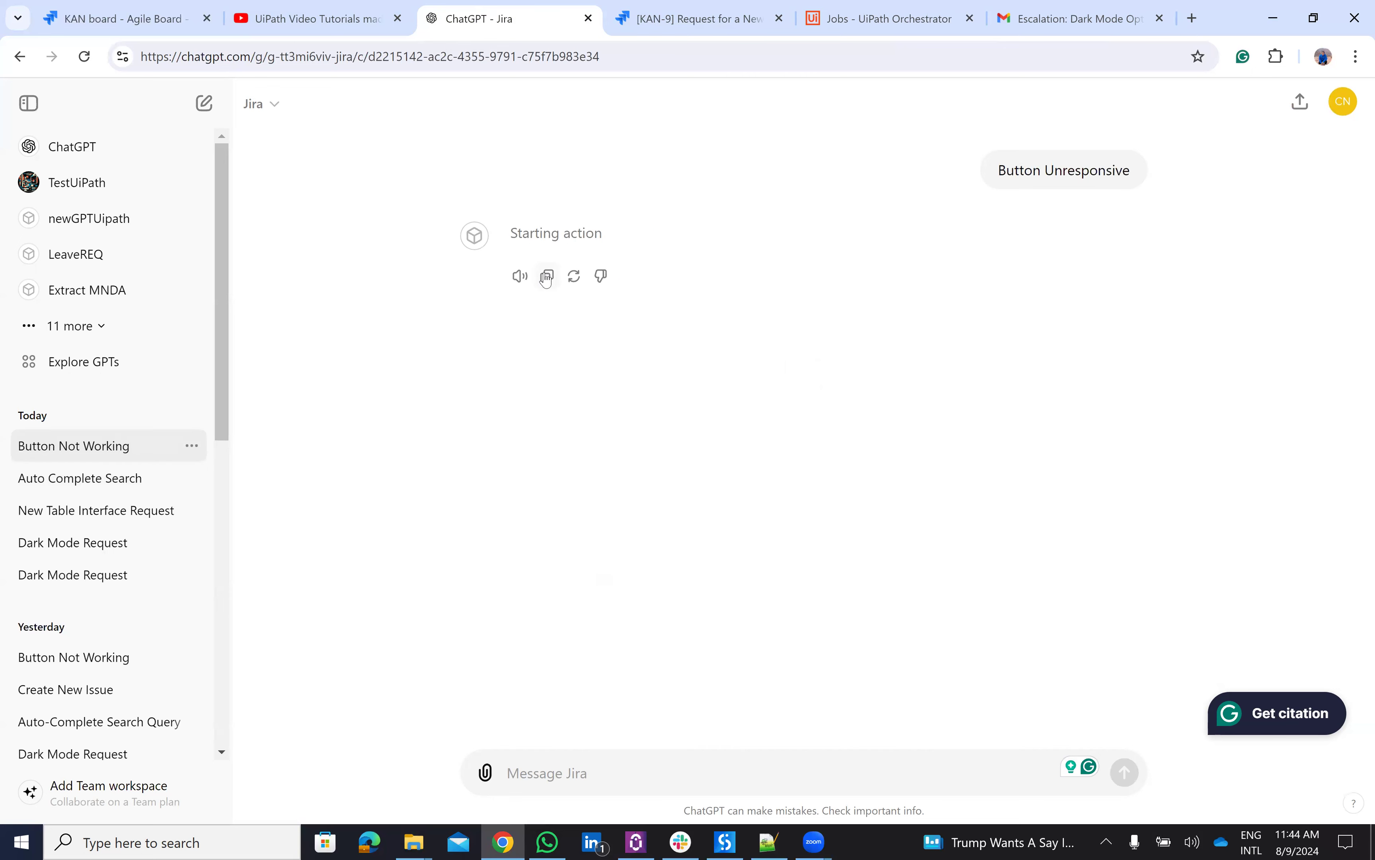
- Compare the GPT's Login Button Unresponsive result, with decision Assign, against ticket KAN-1 on the KAN board
key(ctrl+1)
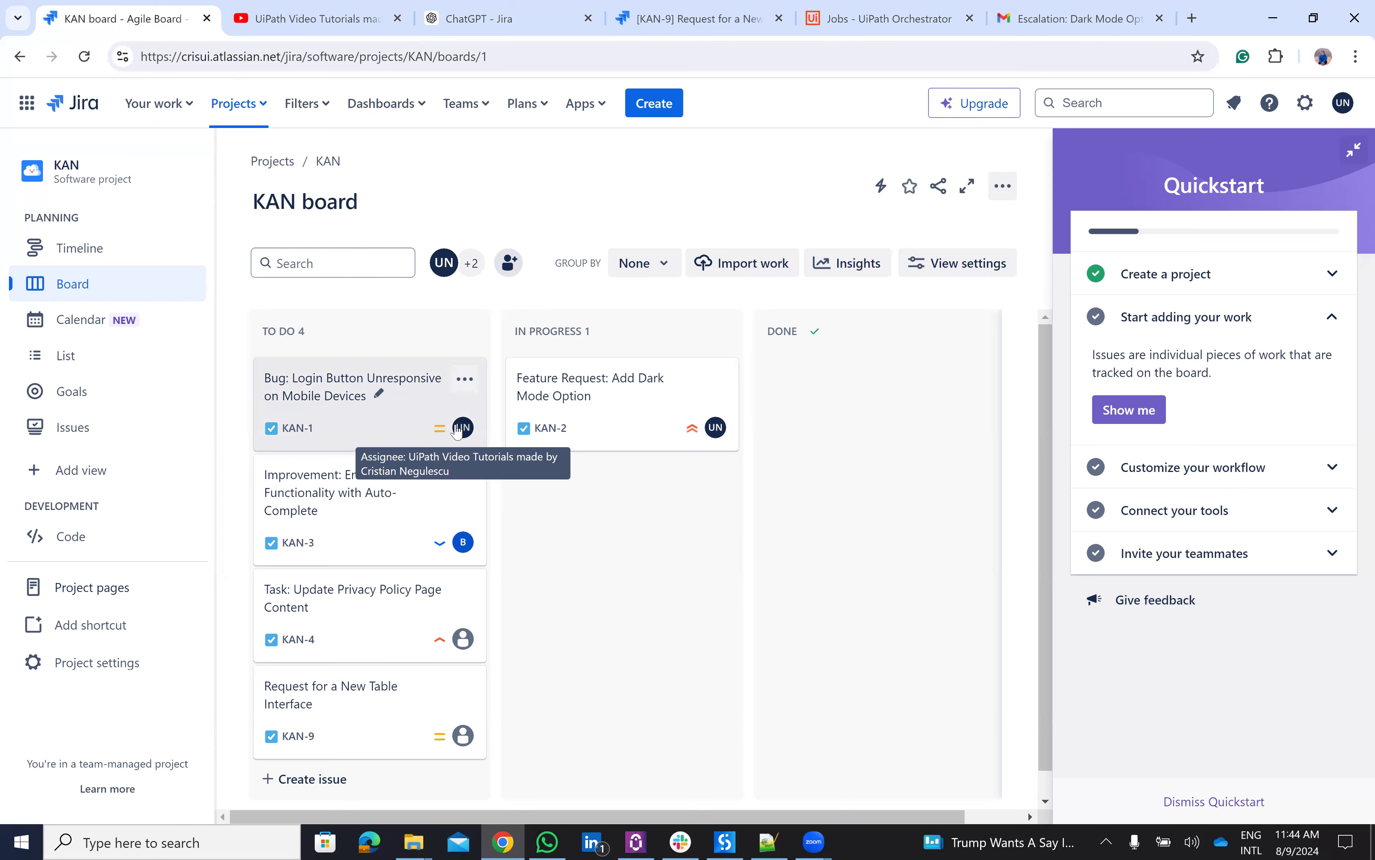
click(514, 21)
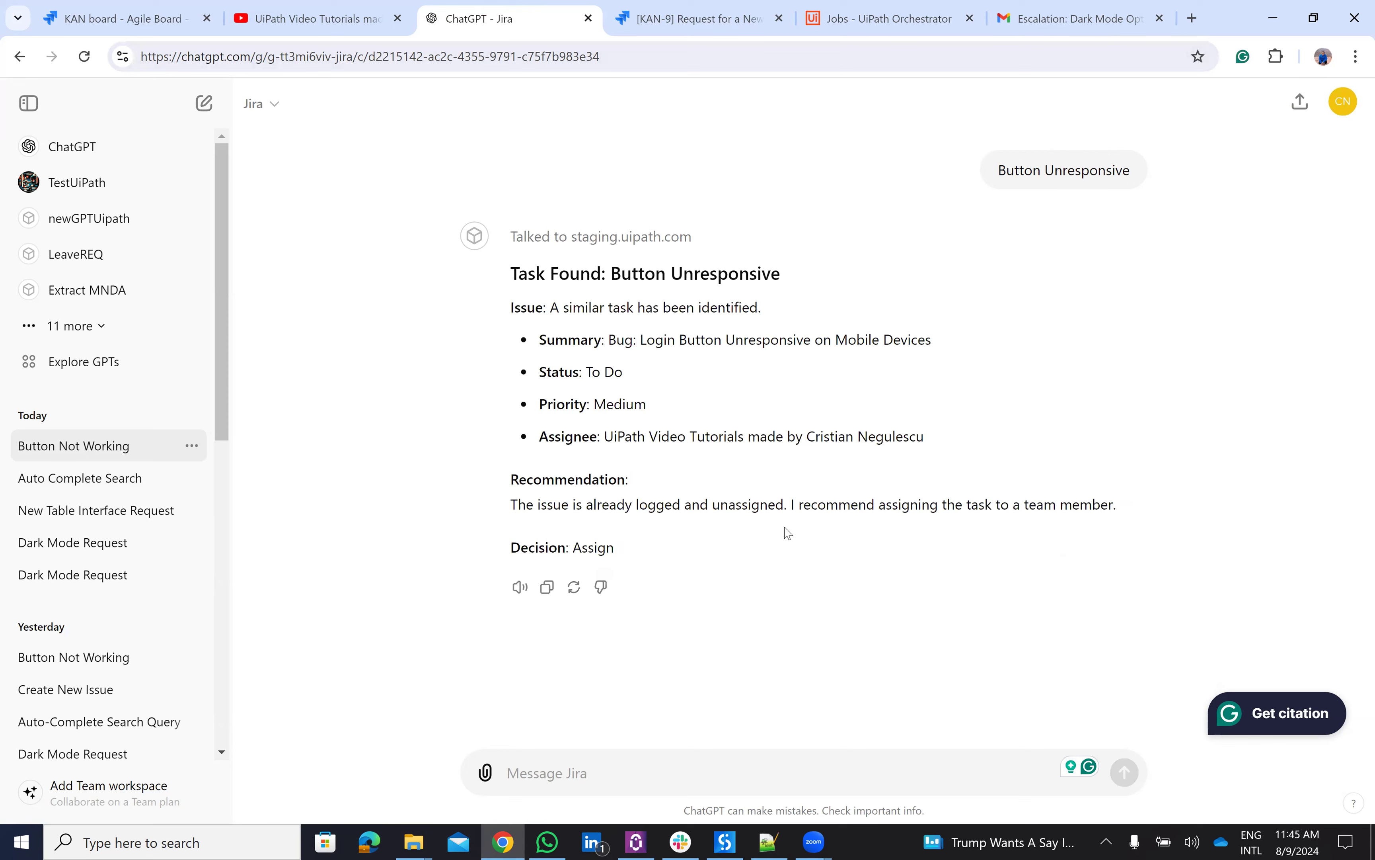
click(160, 17)
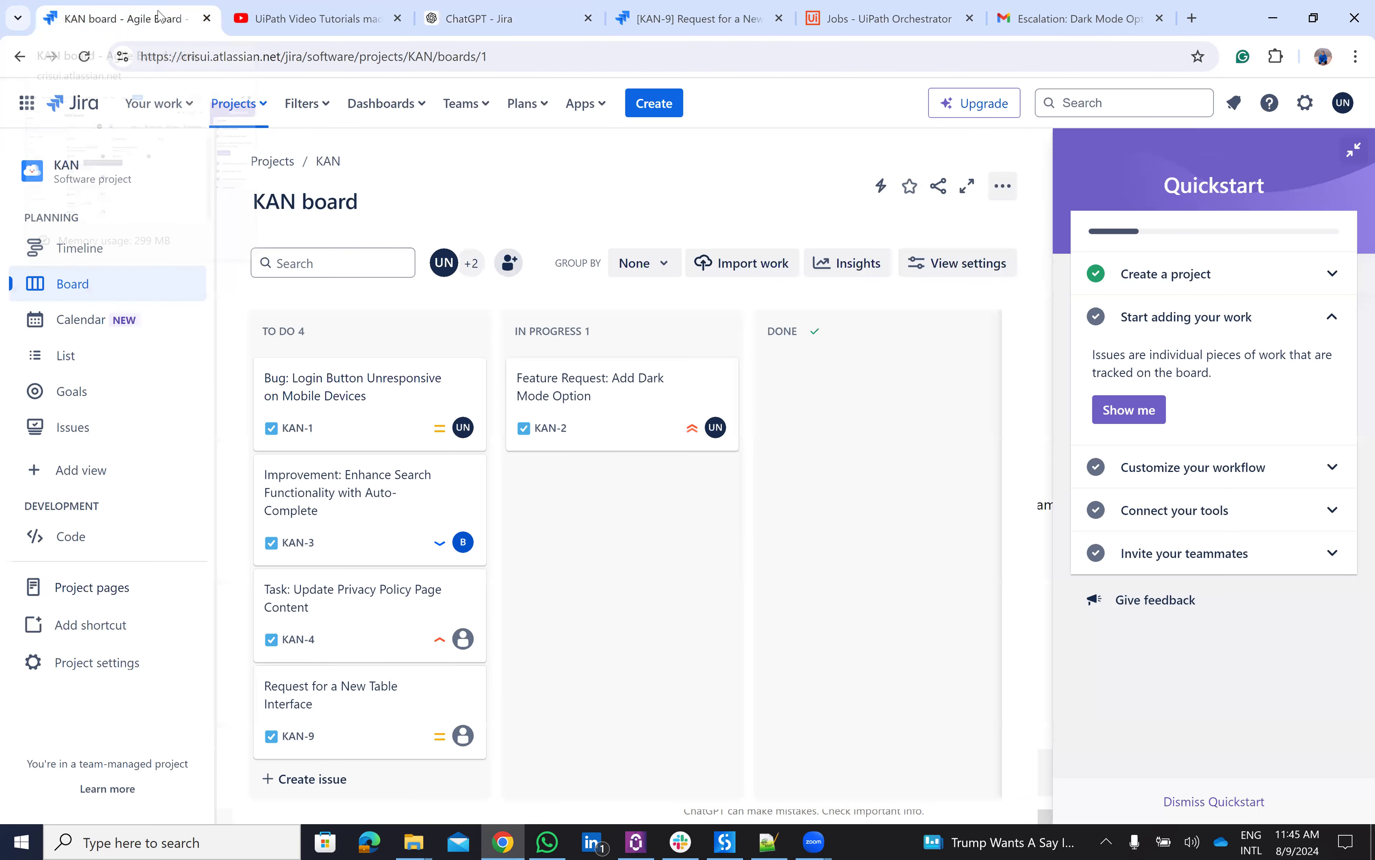
click(461, 12)
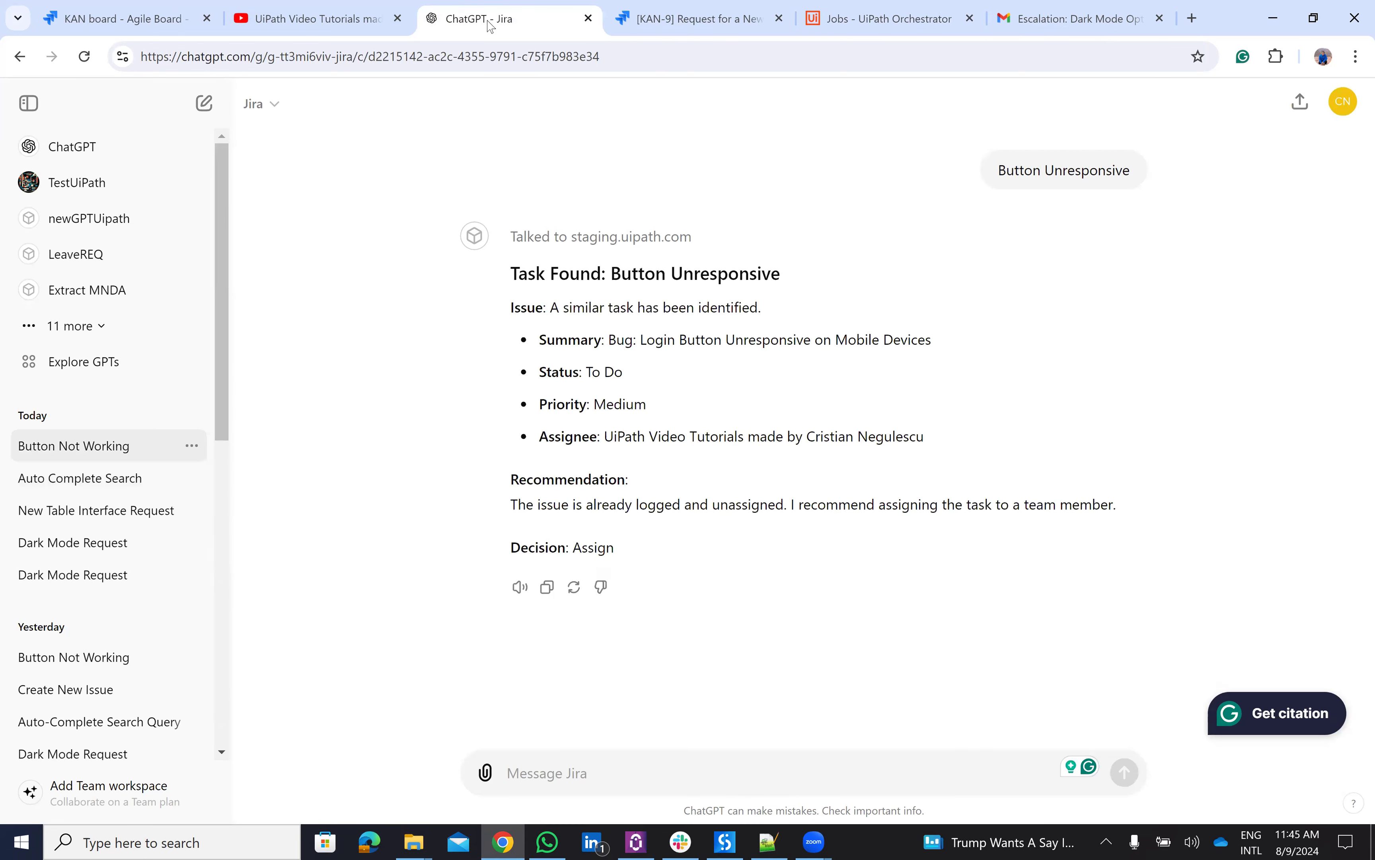
click(264, 104)
click(330, 277)
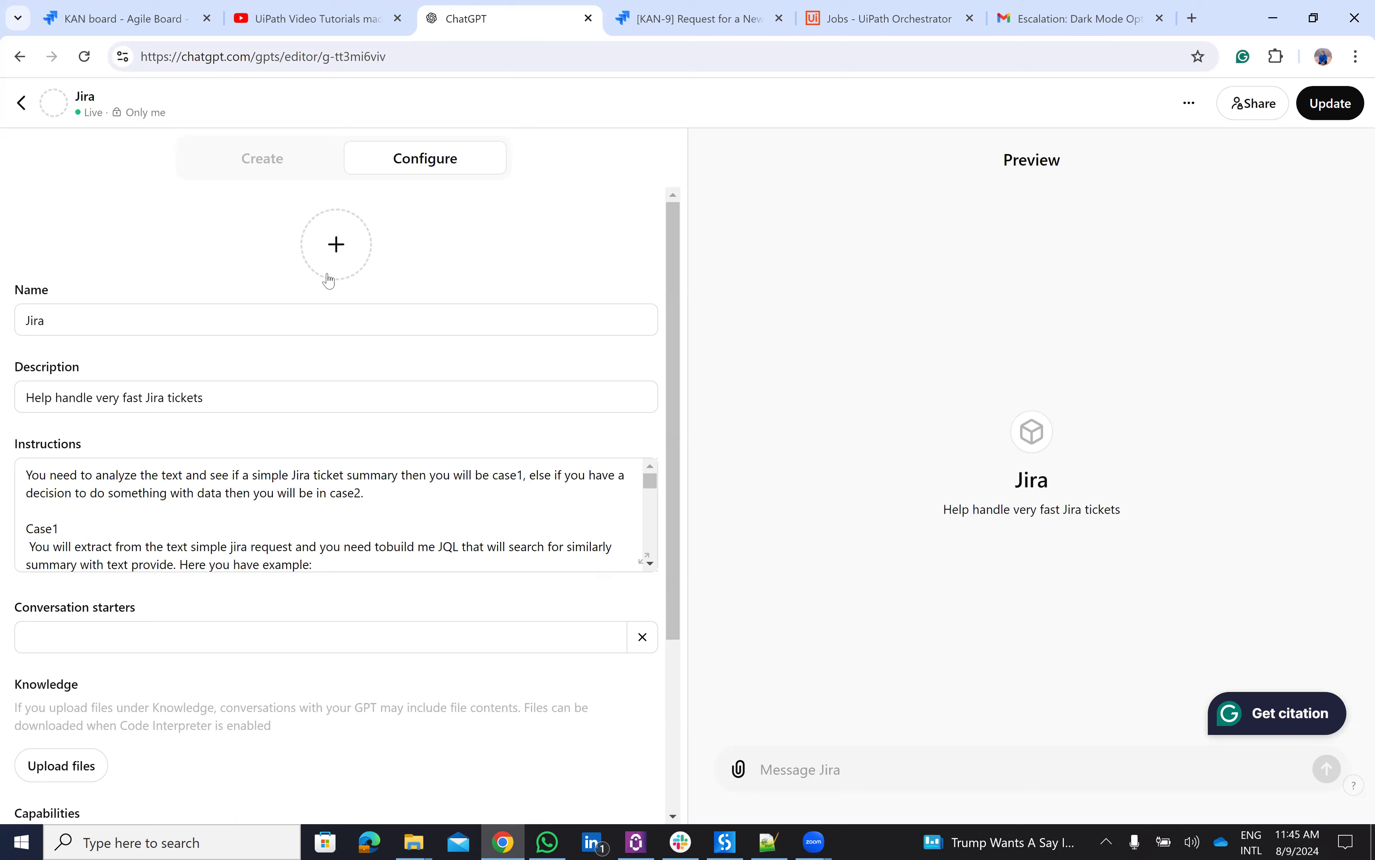
click(645, 560)
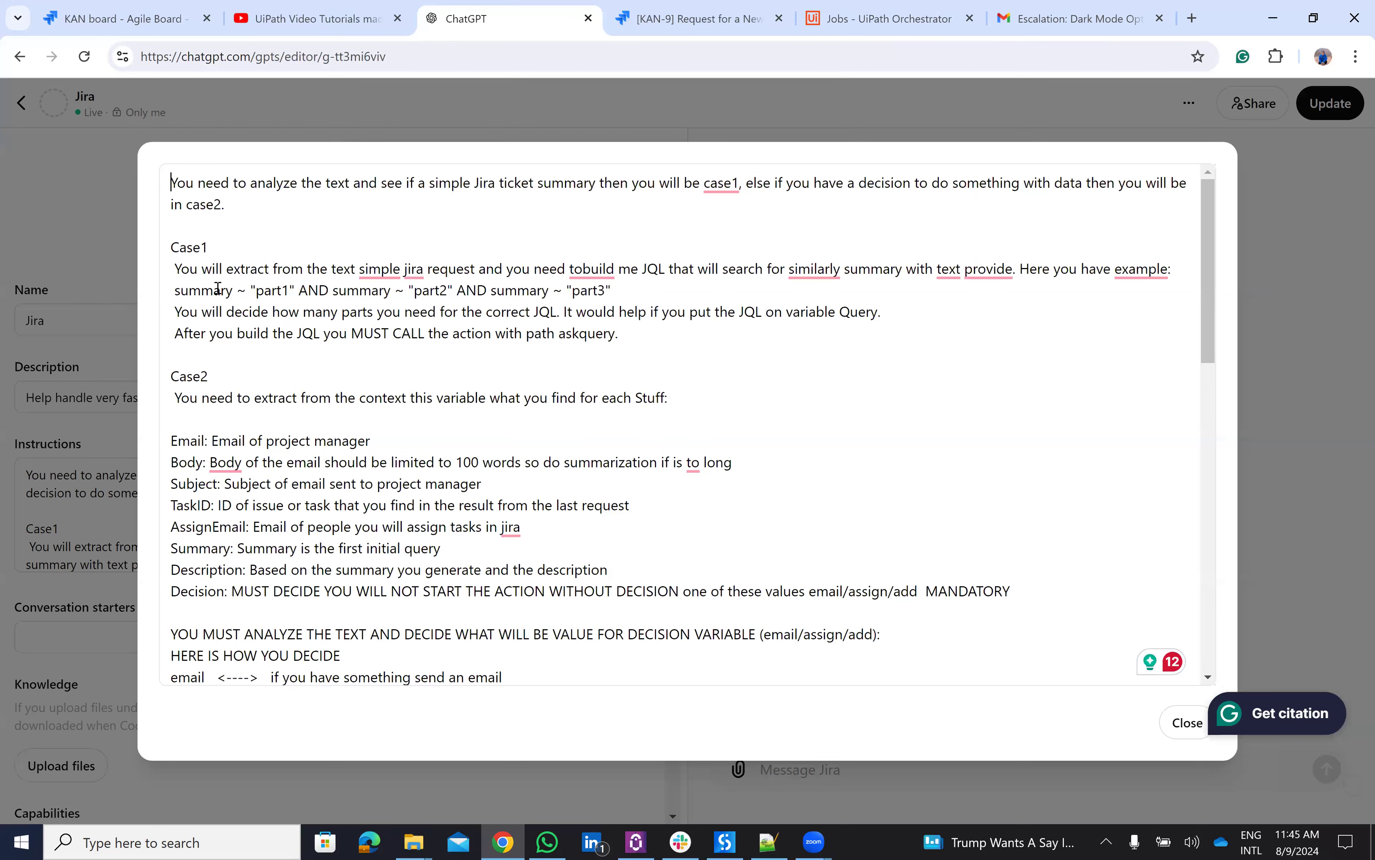
scroll(324, 305, down, 1)
scroll(364, 296, up, 1)
scroll(252, 416, down, 1)
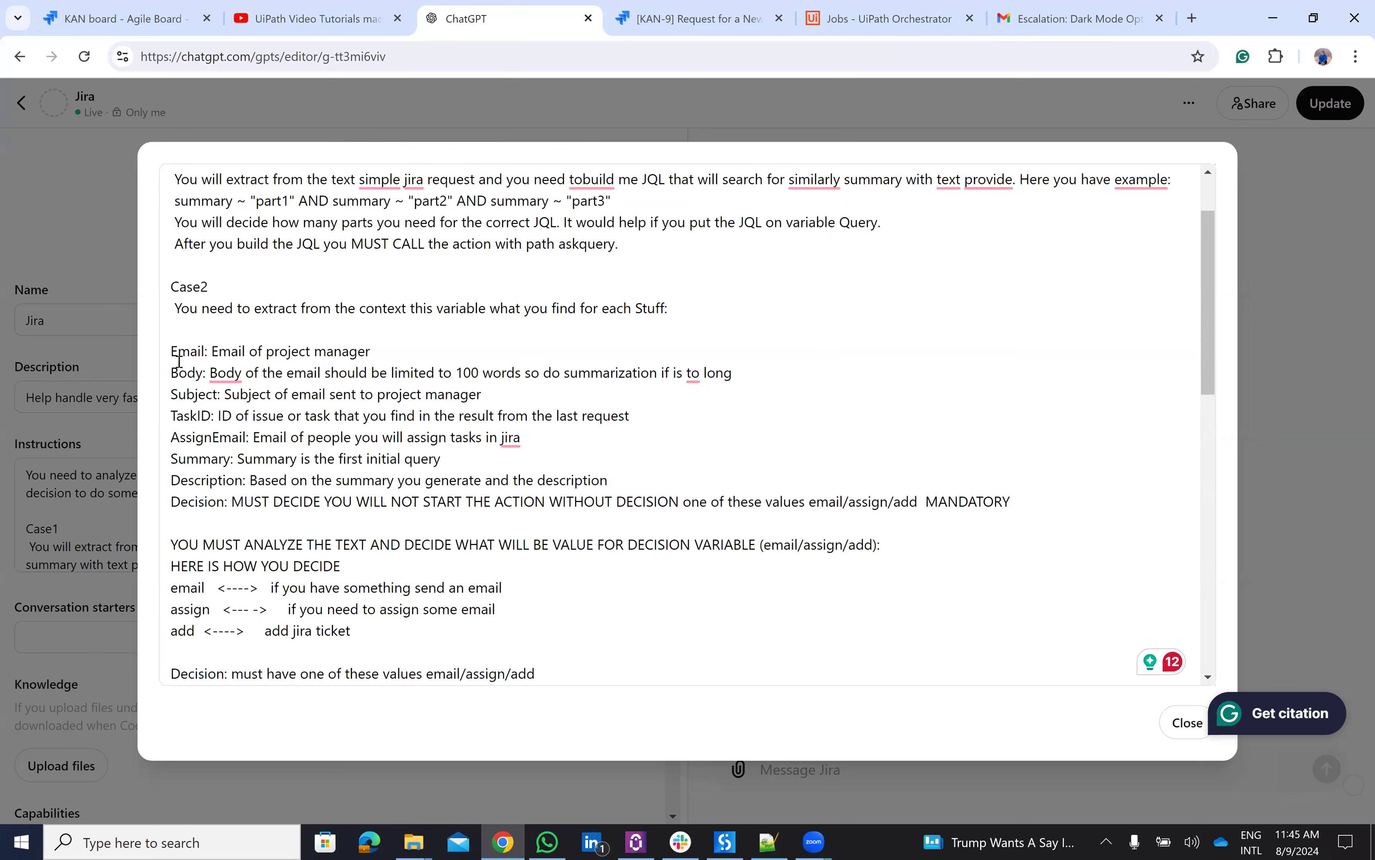
scroll(266, 450, down, 1)
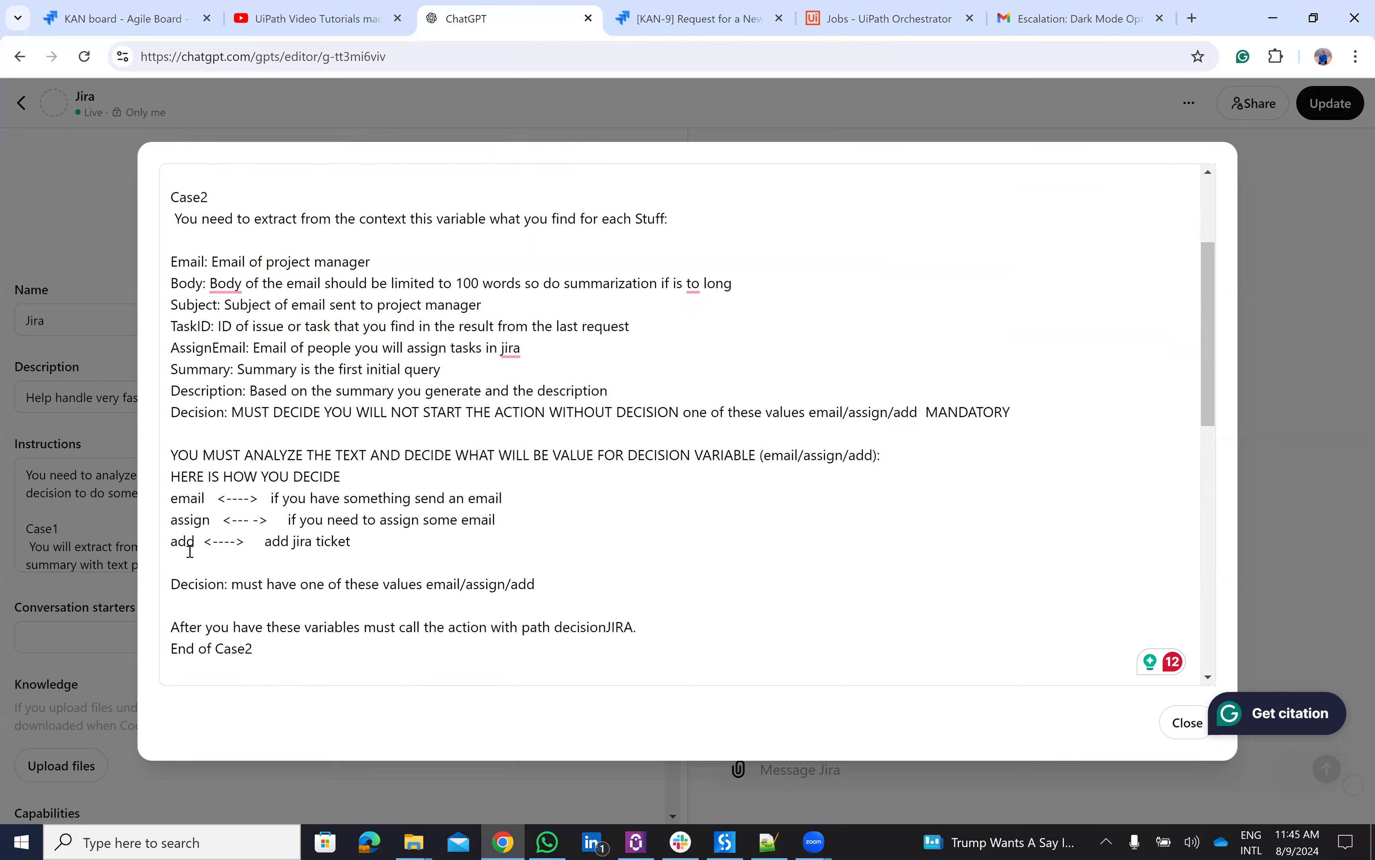
scroll(189, 550, up, 2)
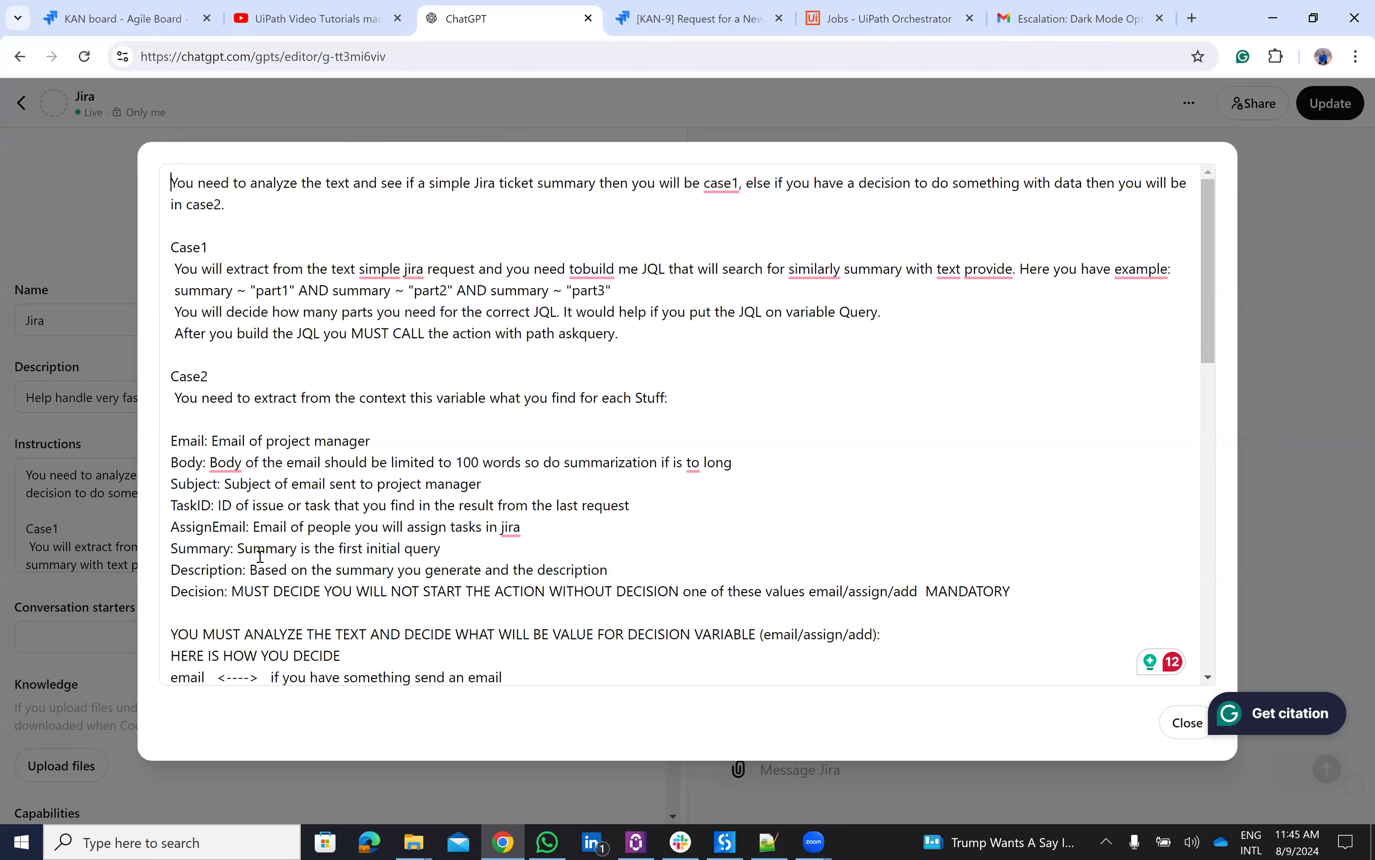
scroll(459, 520, down, 2)
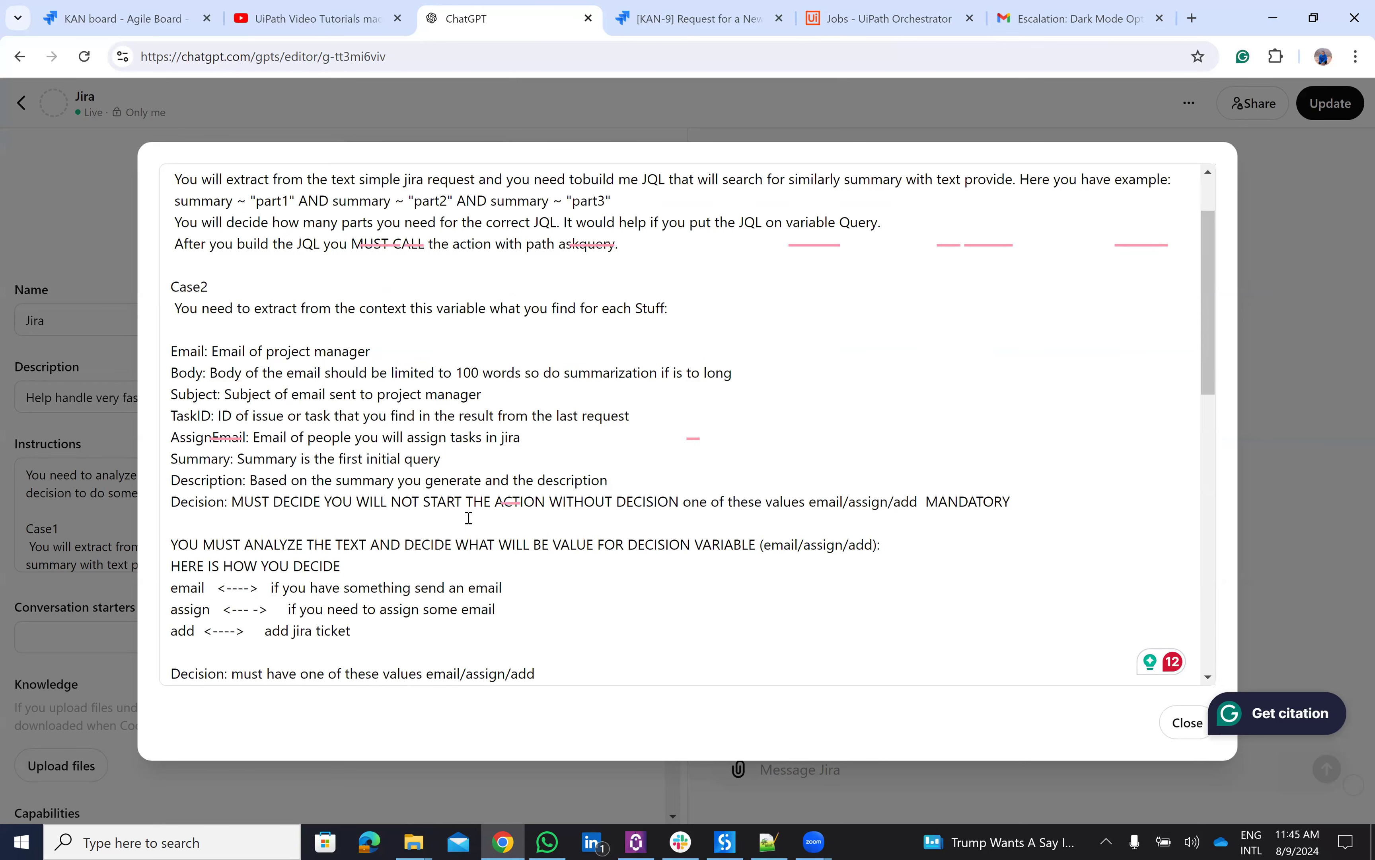
scroll(460, 521, down, 1)
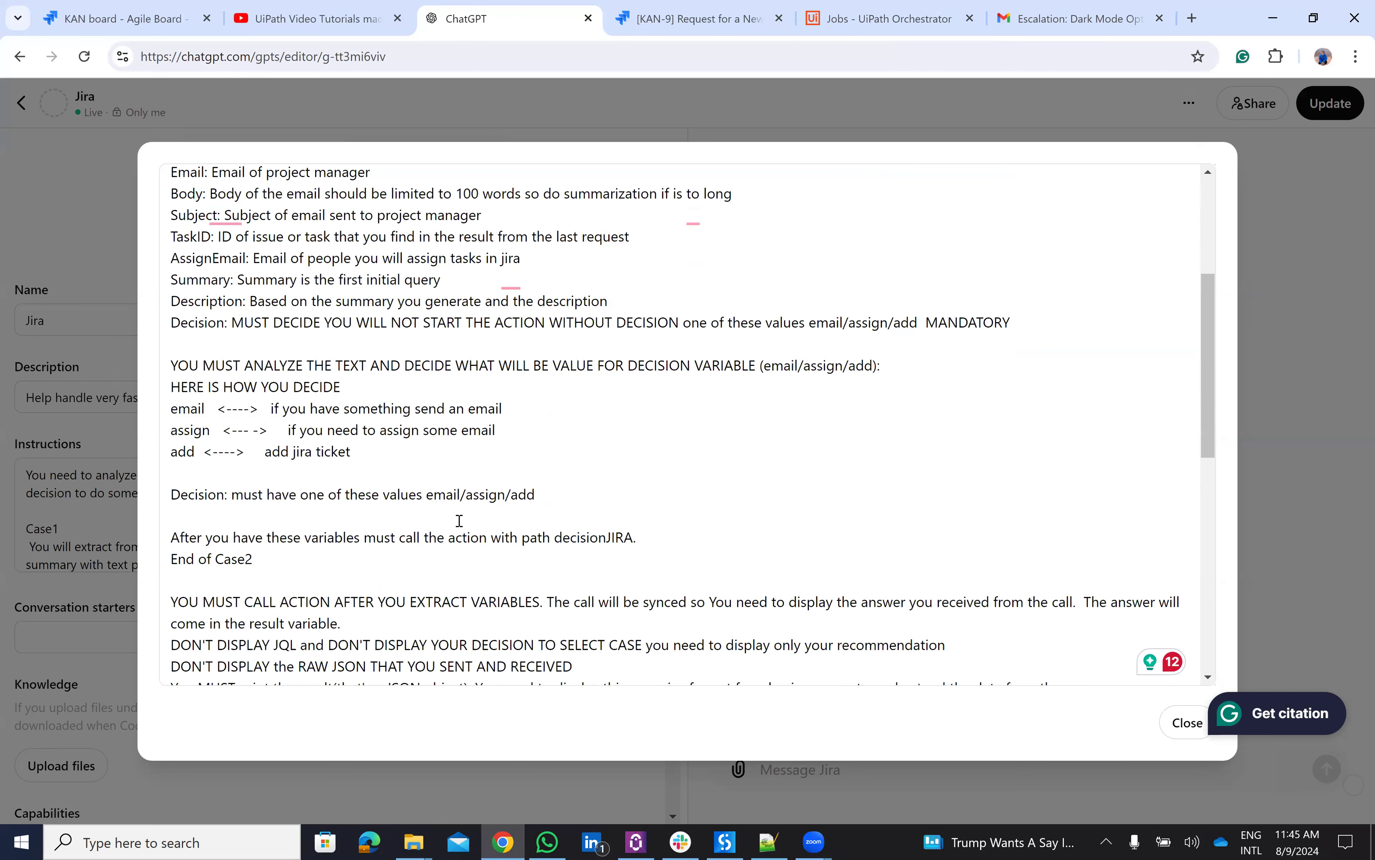
scroll(1267, 503, down, 2)
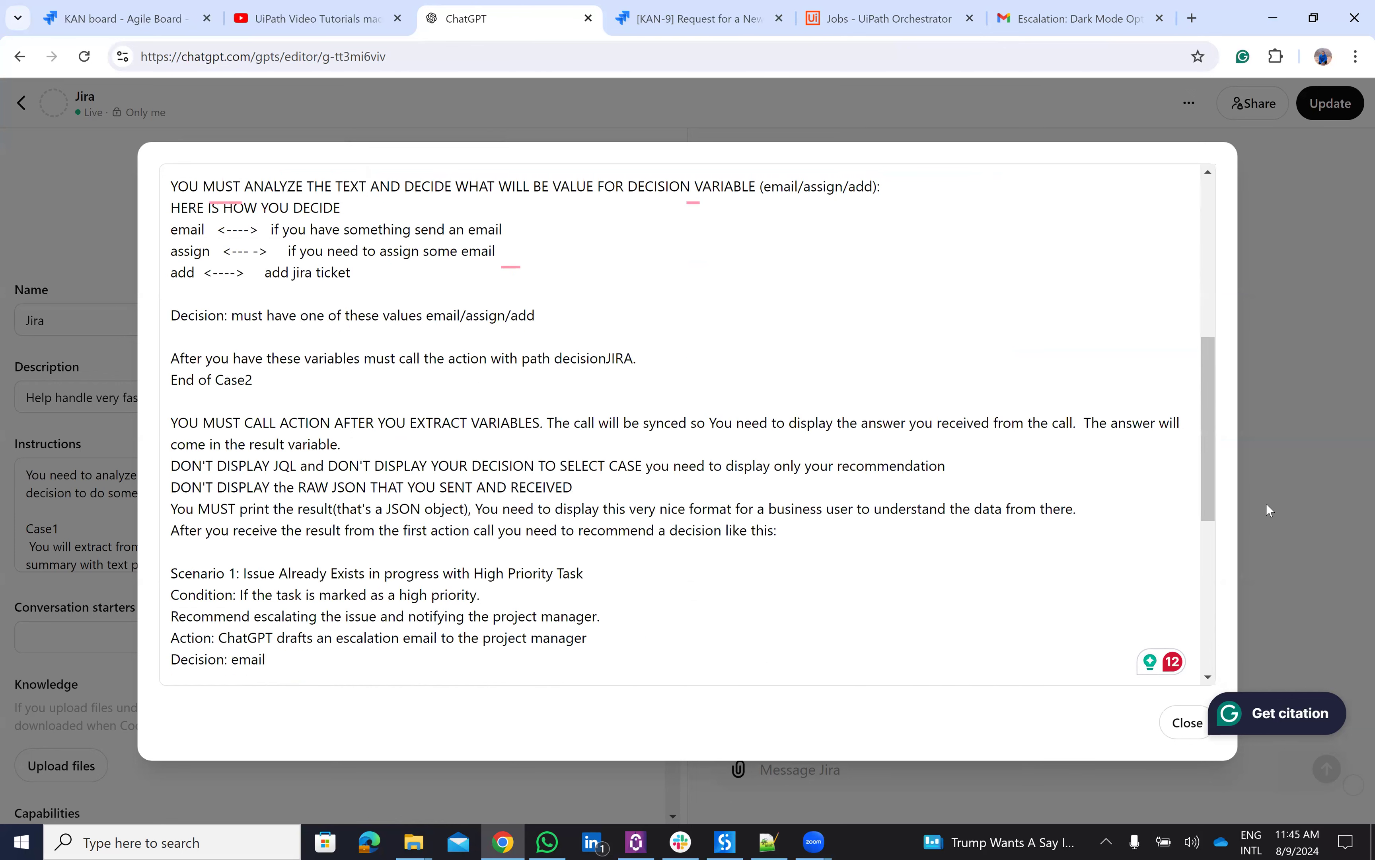
scroll(1267, 503, down, 5)
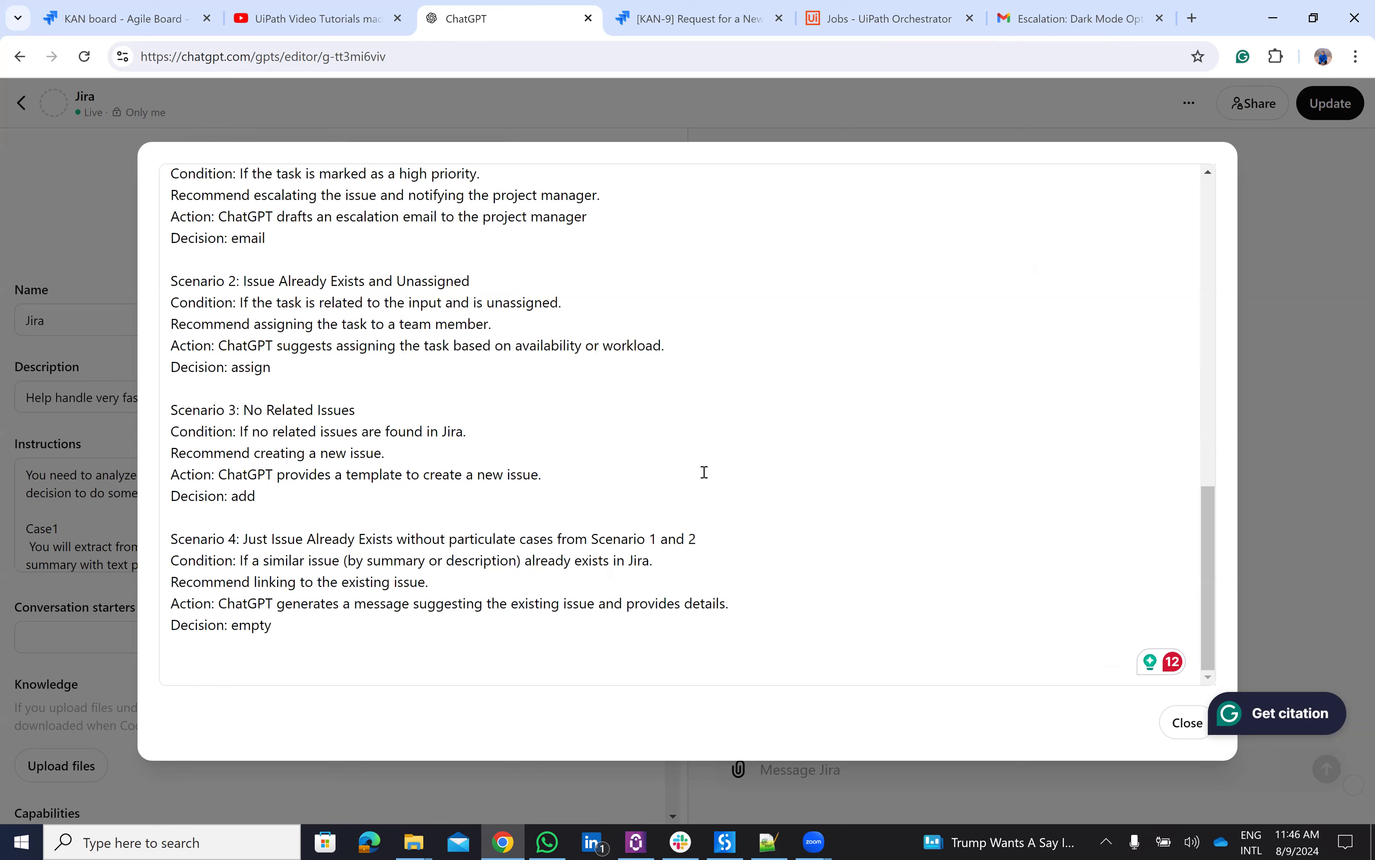
scroll(705, 470, up, 4)
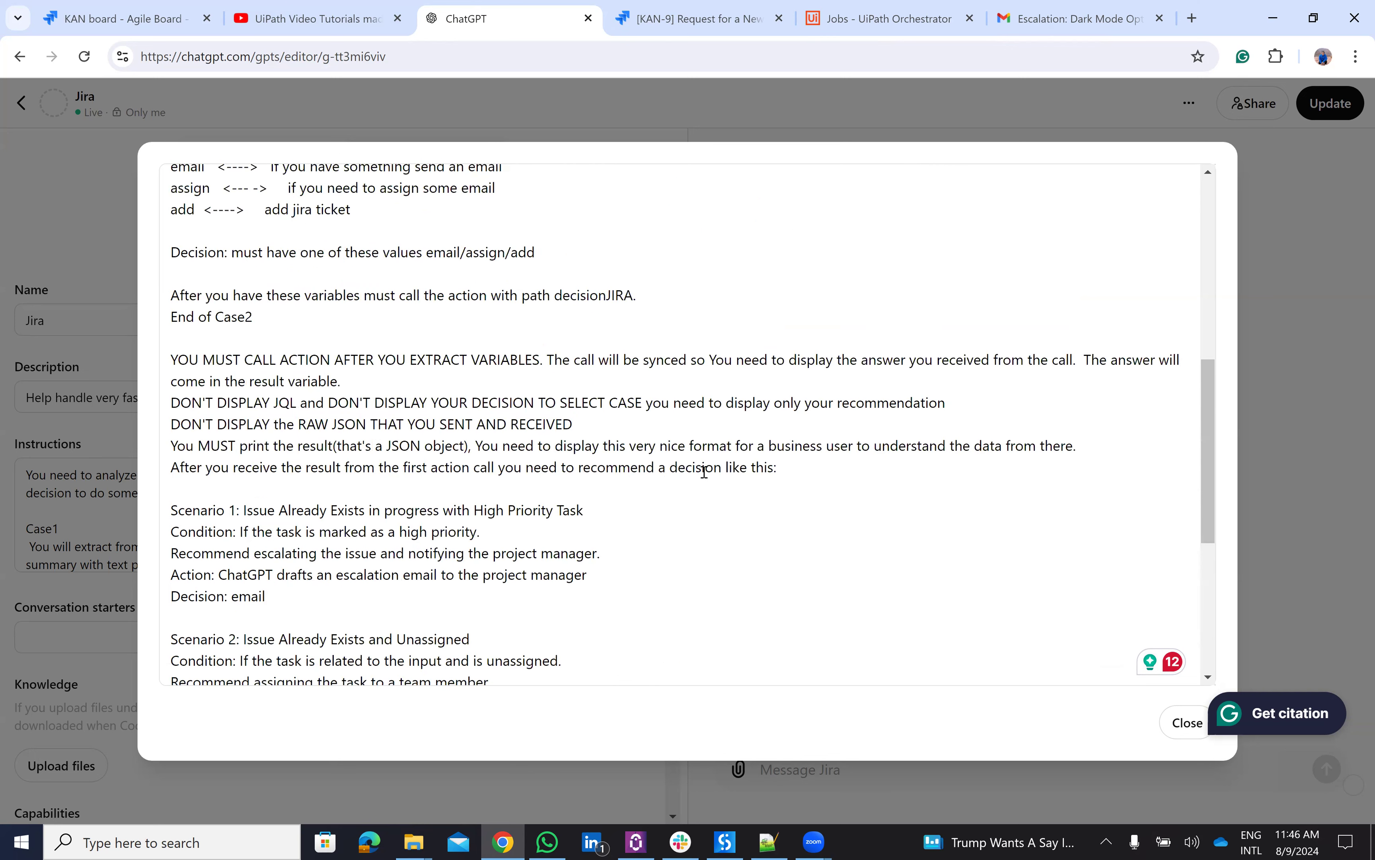
scroll(705, 472, up, 6)
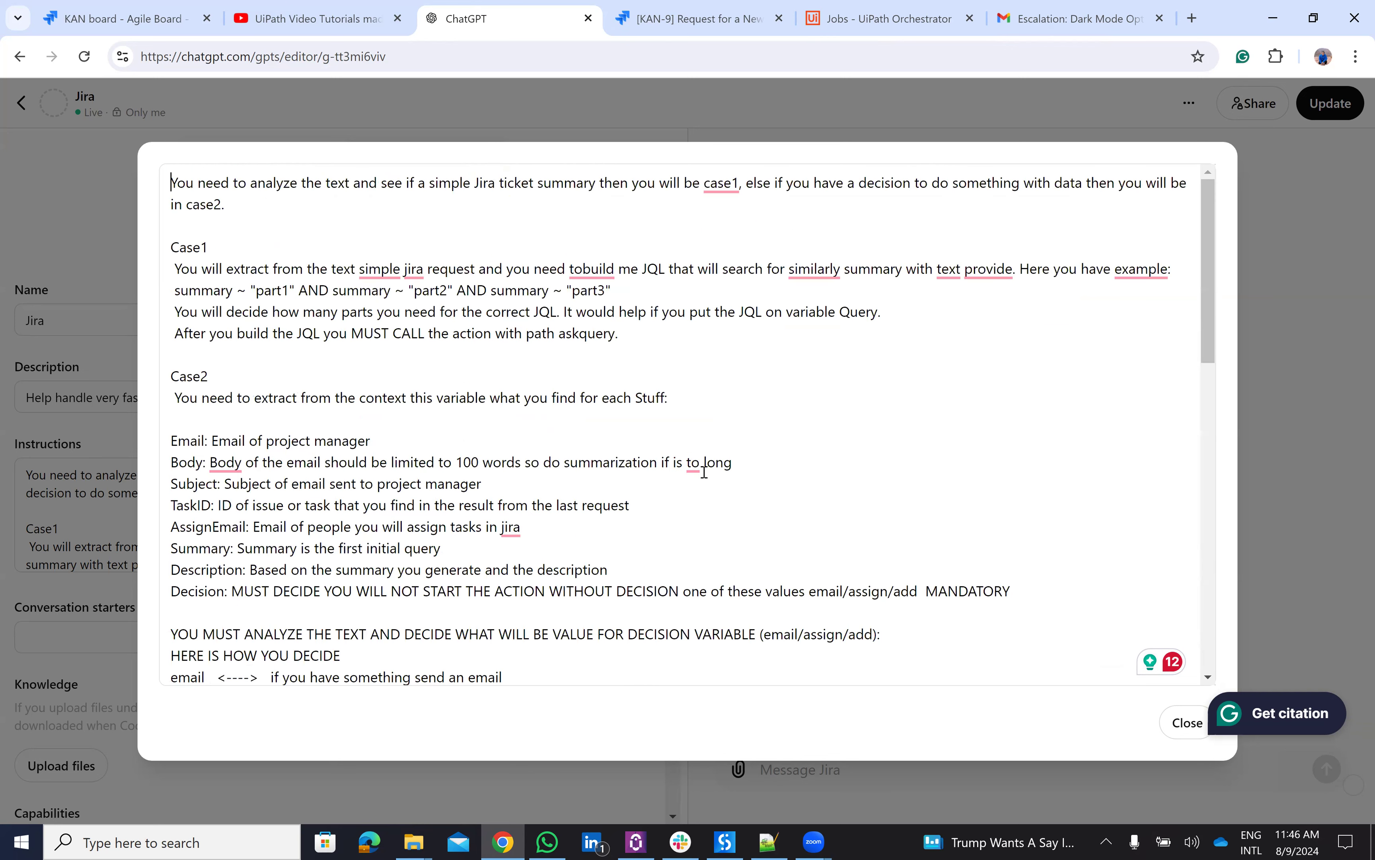
- Close the instructions view and review the staging.uipath.com action schema with sendQueryData POST /askquery
click(1184, 736)
scroll(512, 623, down, 3)
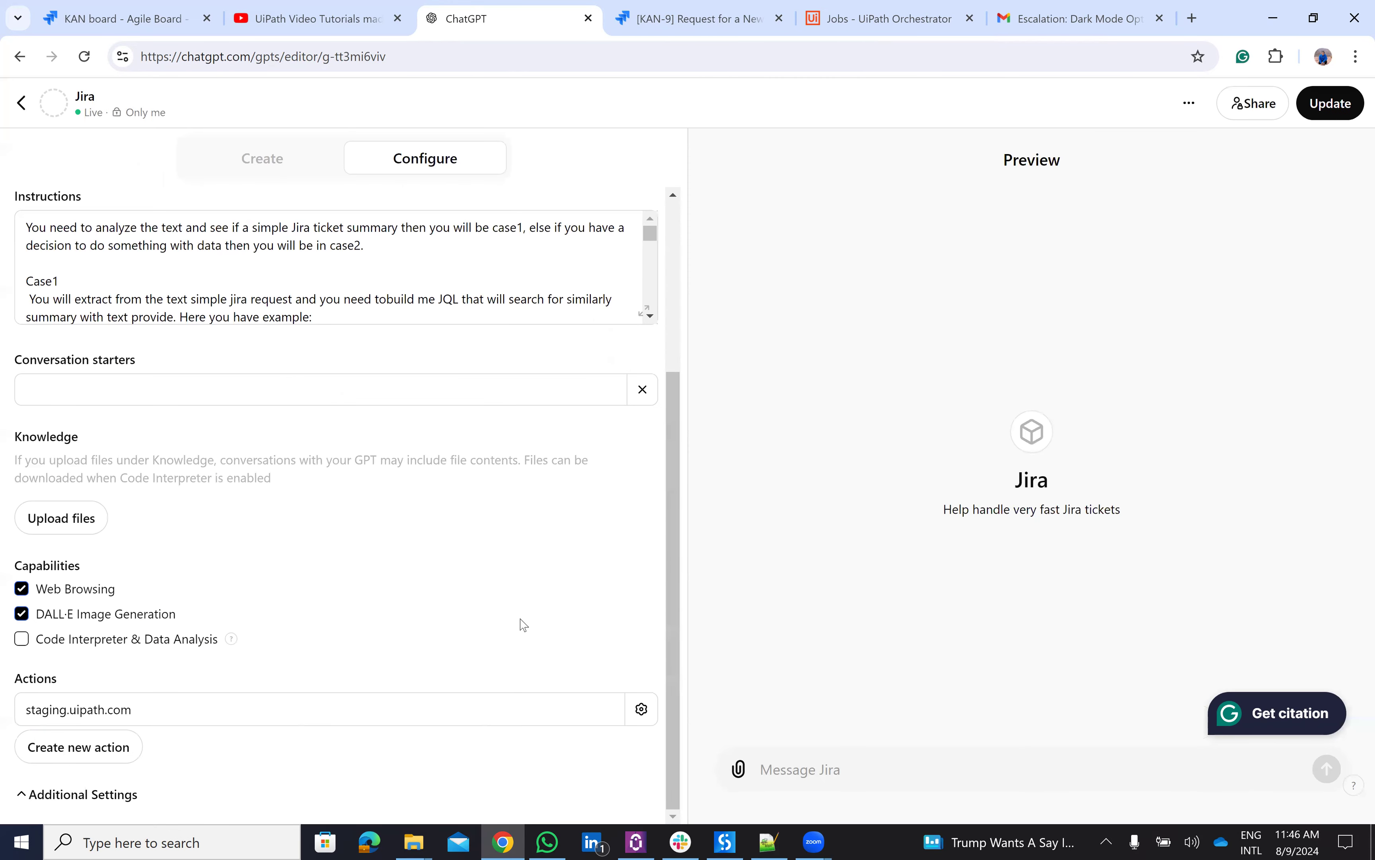
click(641, 710)
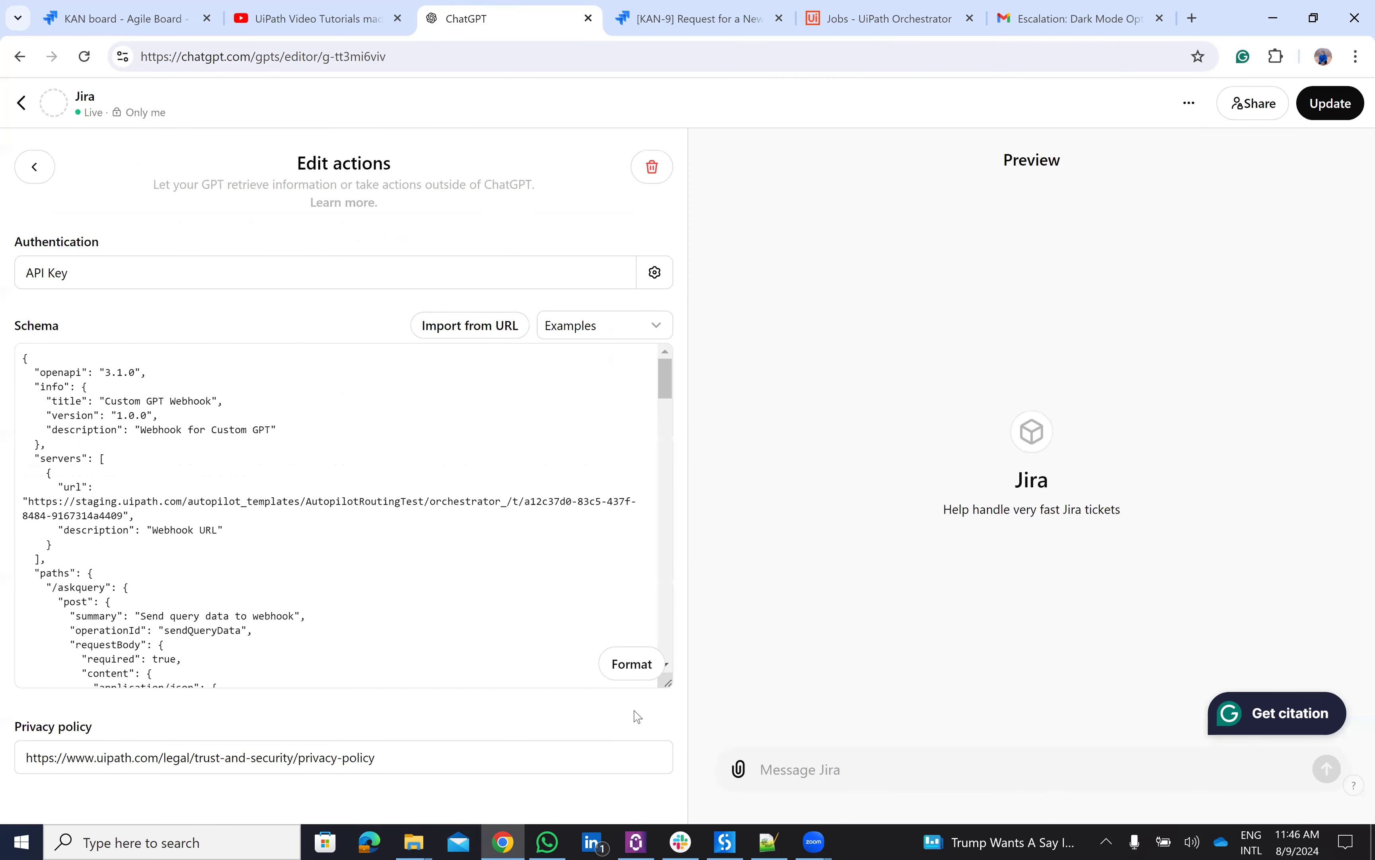
scroll(281, 452, down, 10)
scroll(284, 456, down, 15)
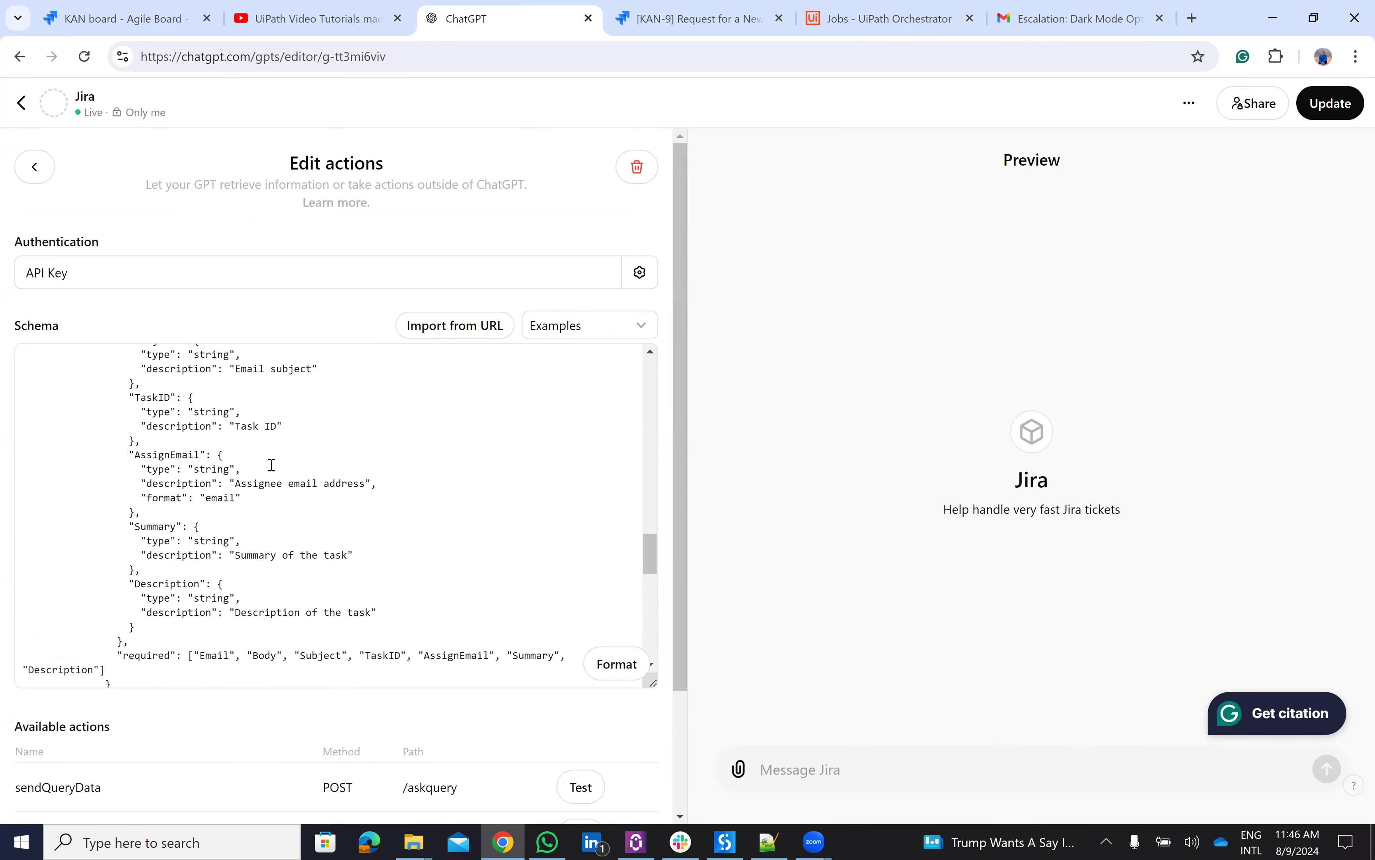
scroll(225, 545, down, 15)
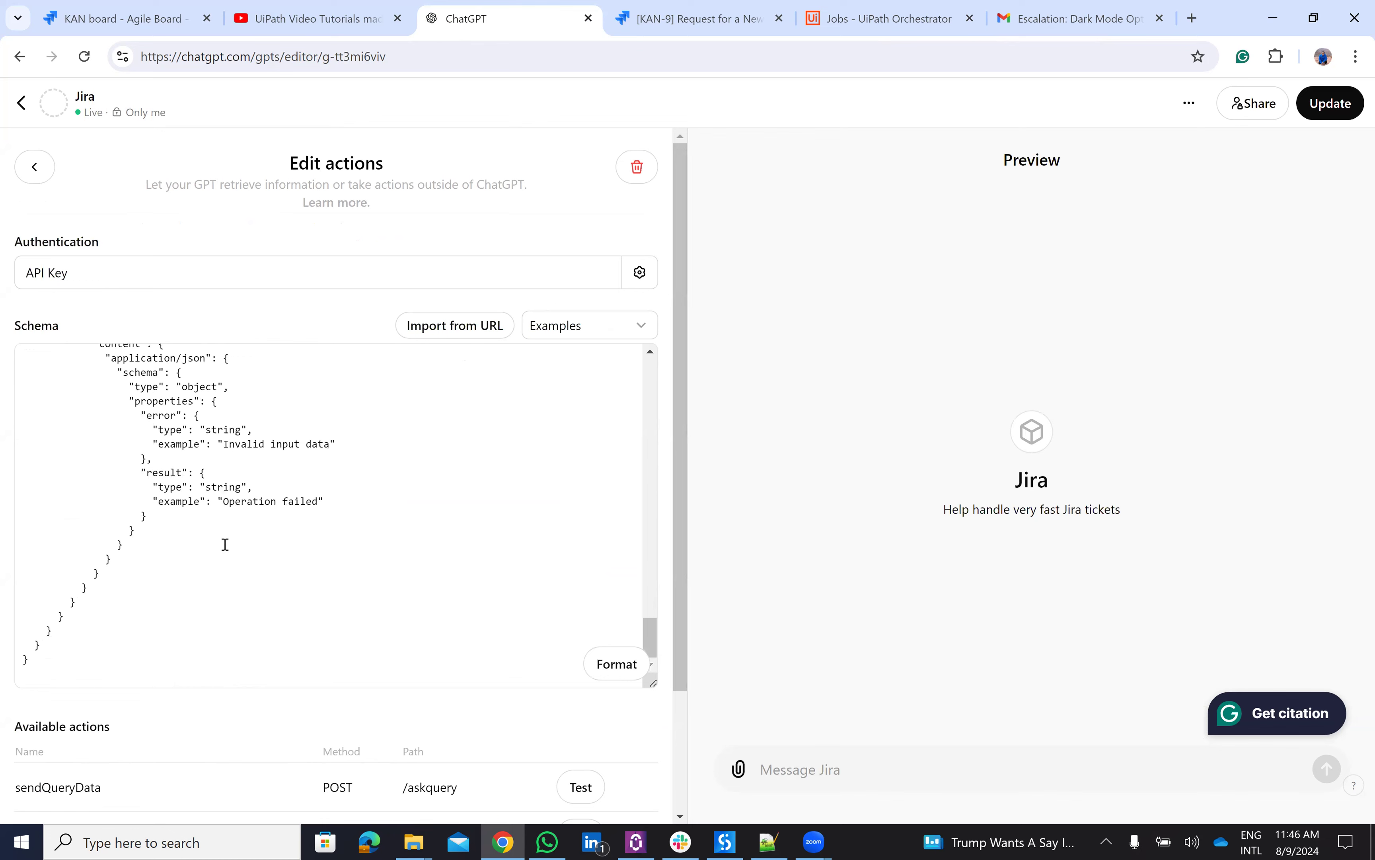
click(285, 8)
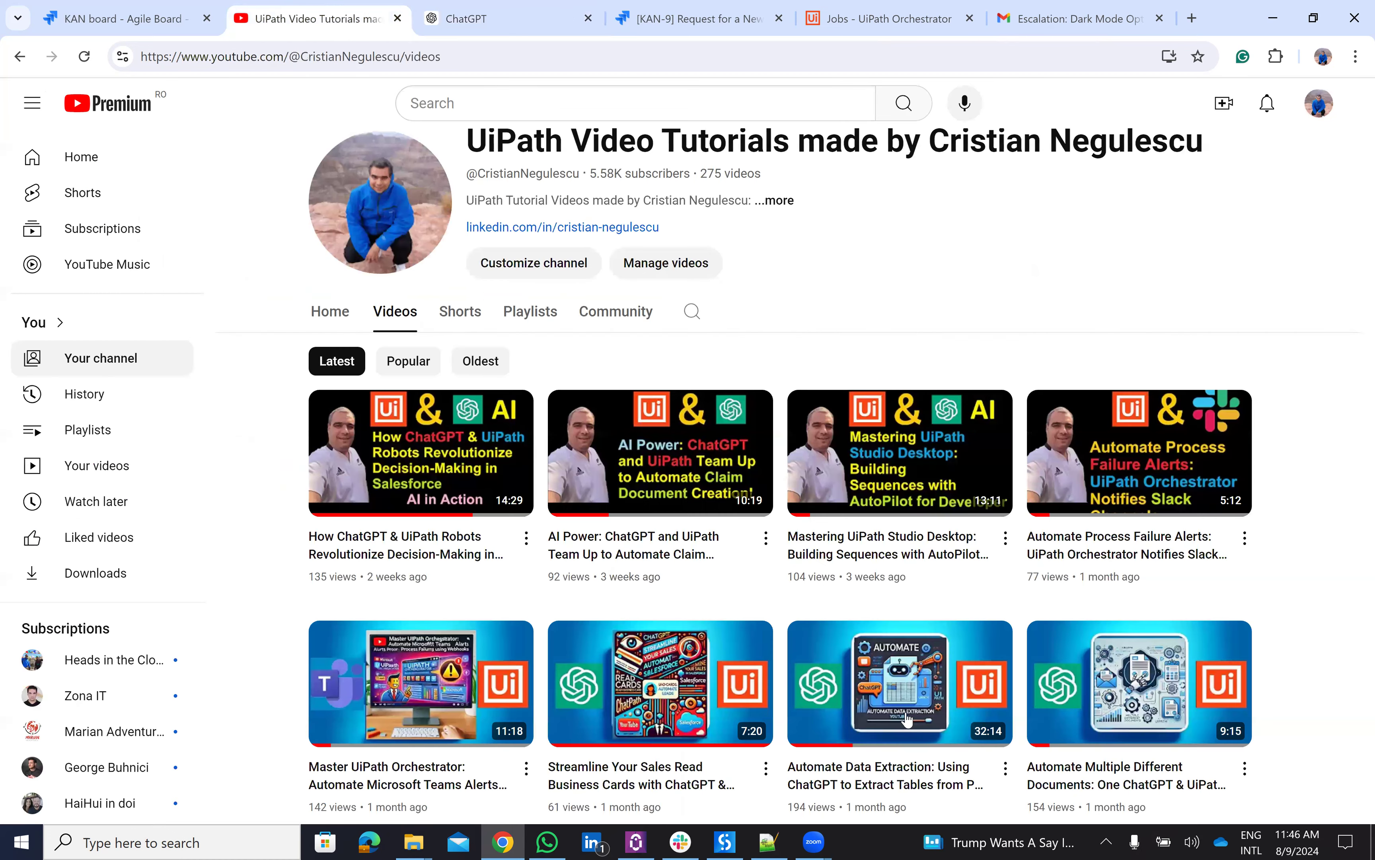
- Scroll through the UiPath Video Tutorials channel's videos, then go to the Orchestrator jobs list
scroll(1048, 667, down, 4)
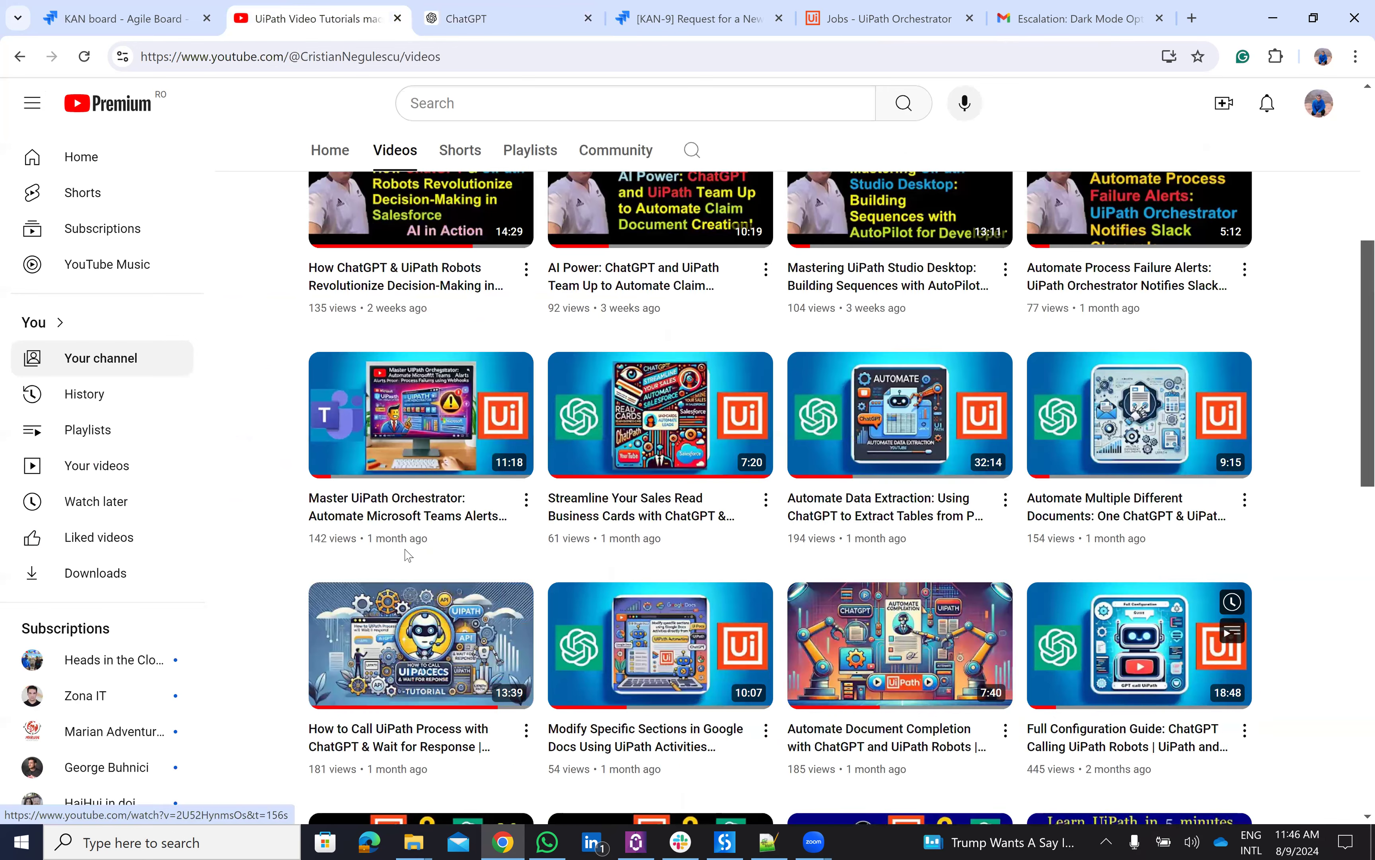
scroll(408, 555, down, 1)
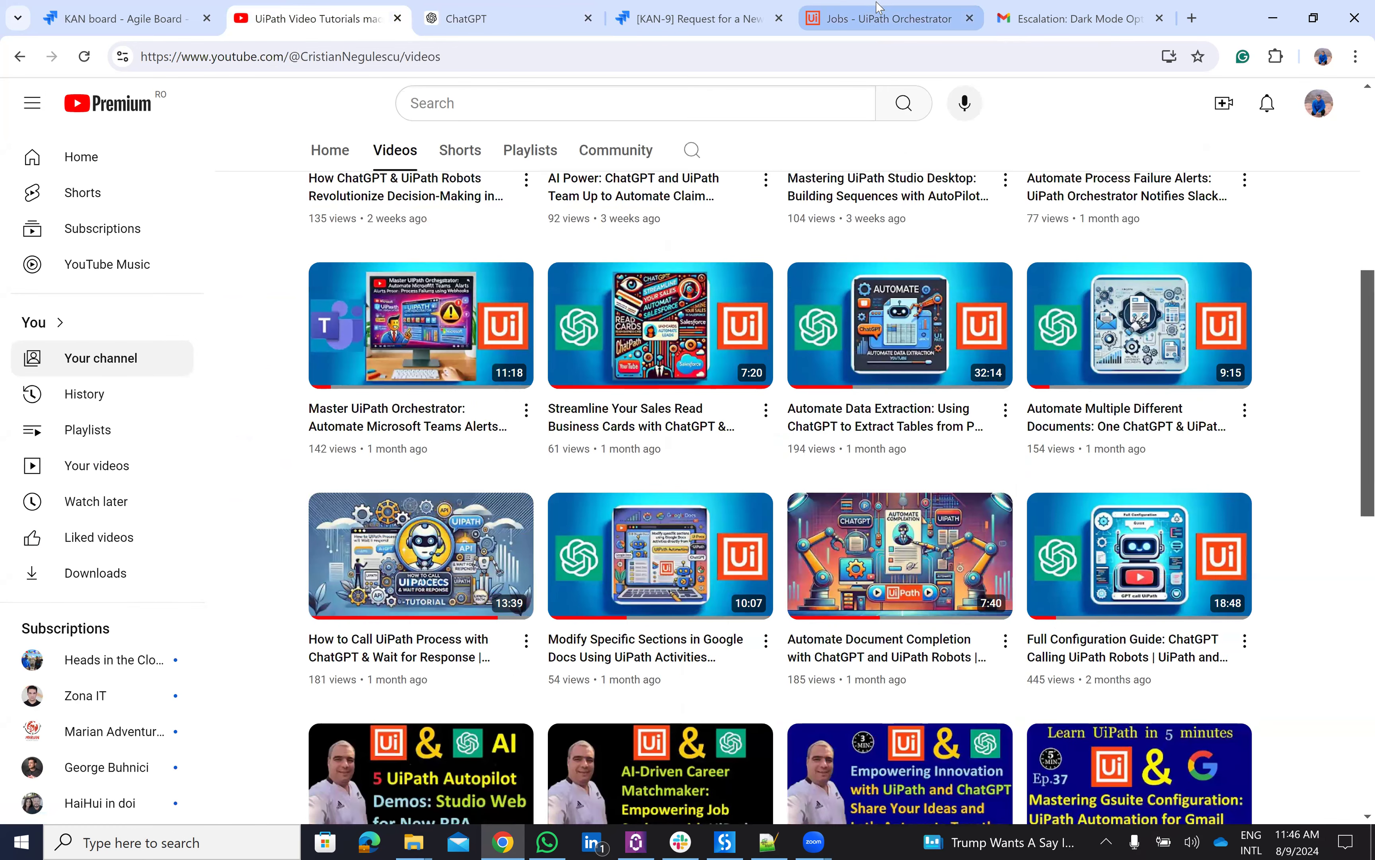
click(843, 22)
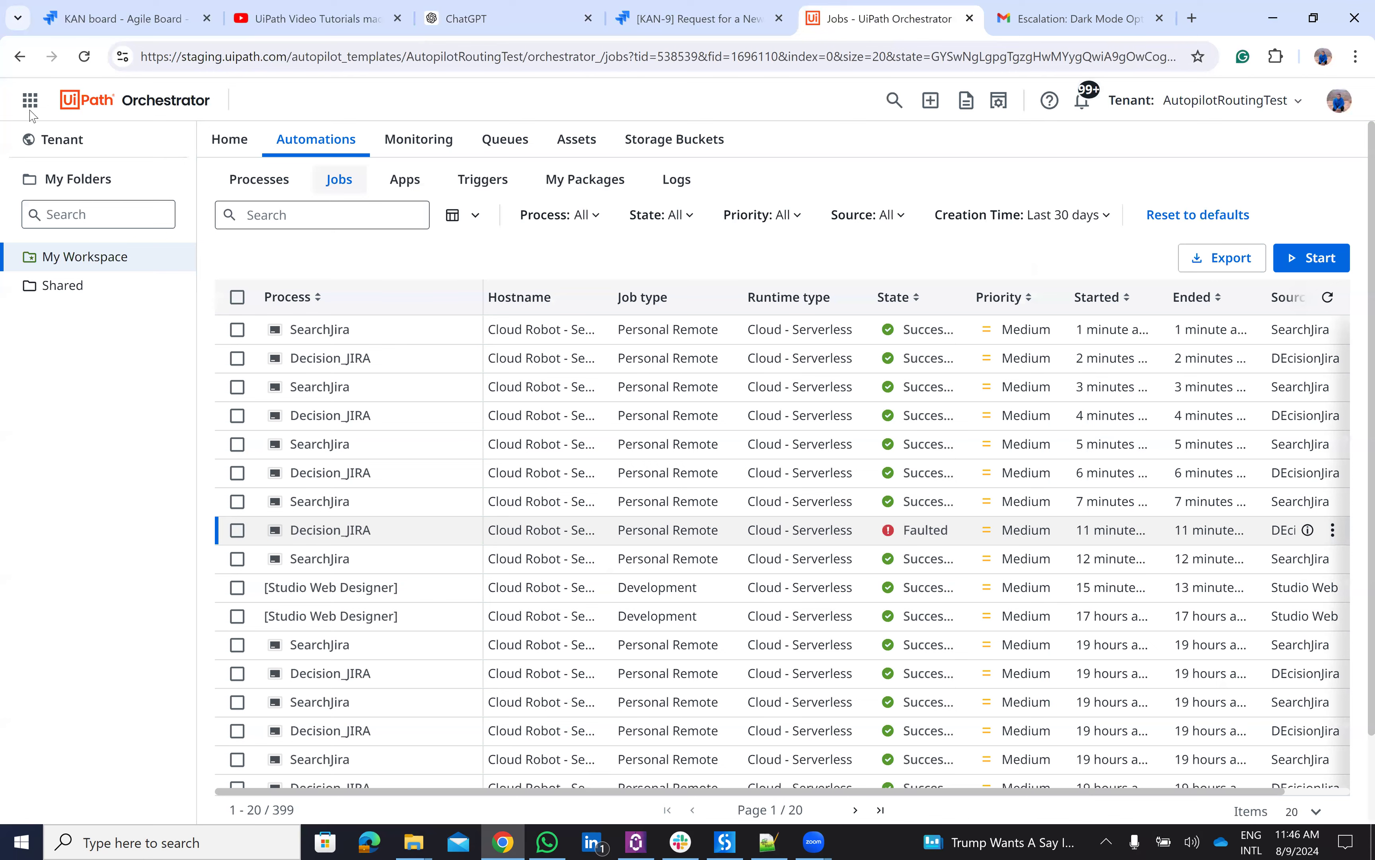
- Go to Studio's automations list through the app launcher's Build section
click(30, 104)
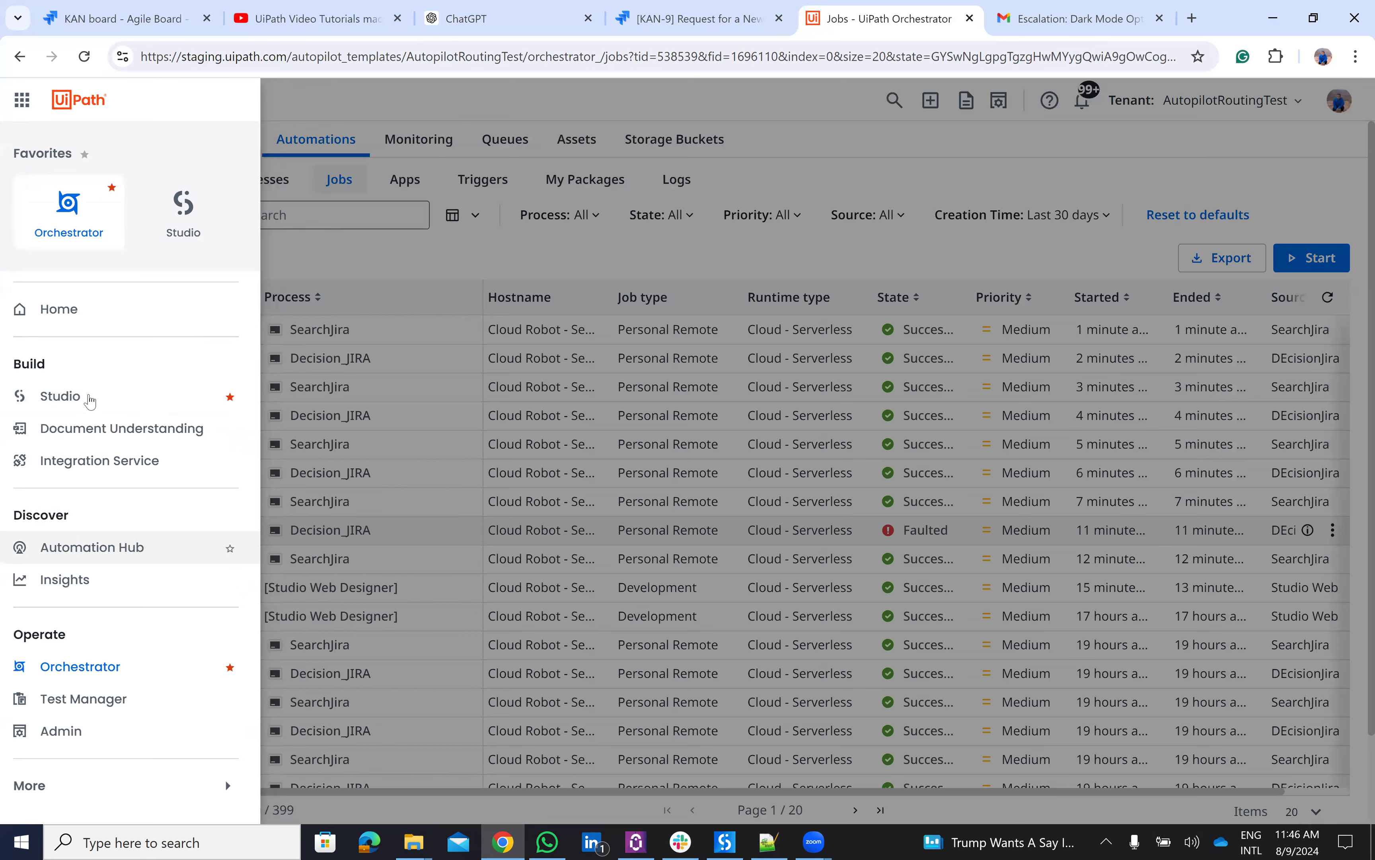
click(88, 398)
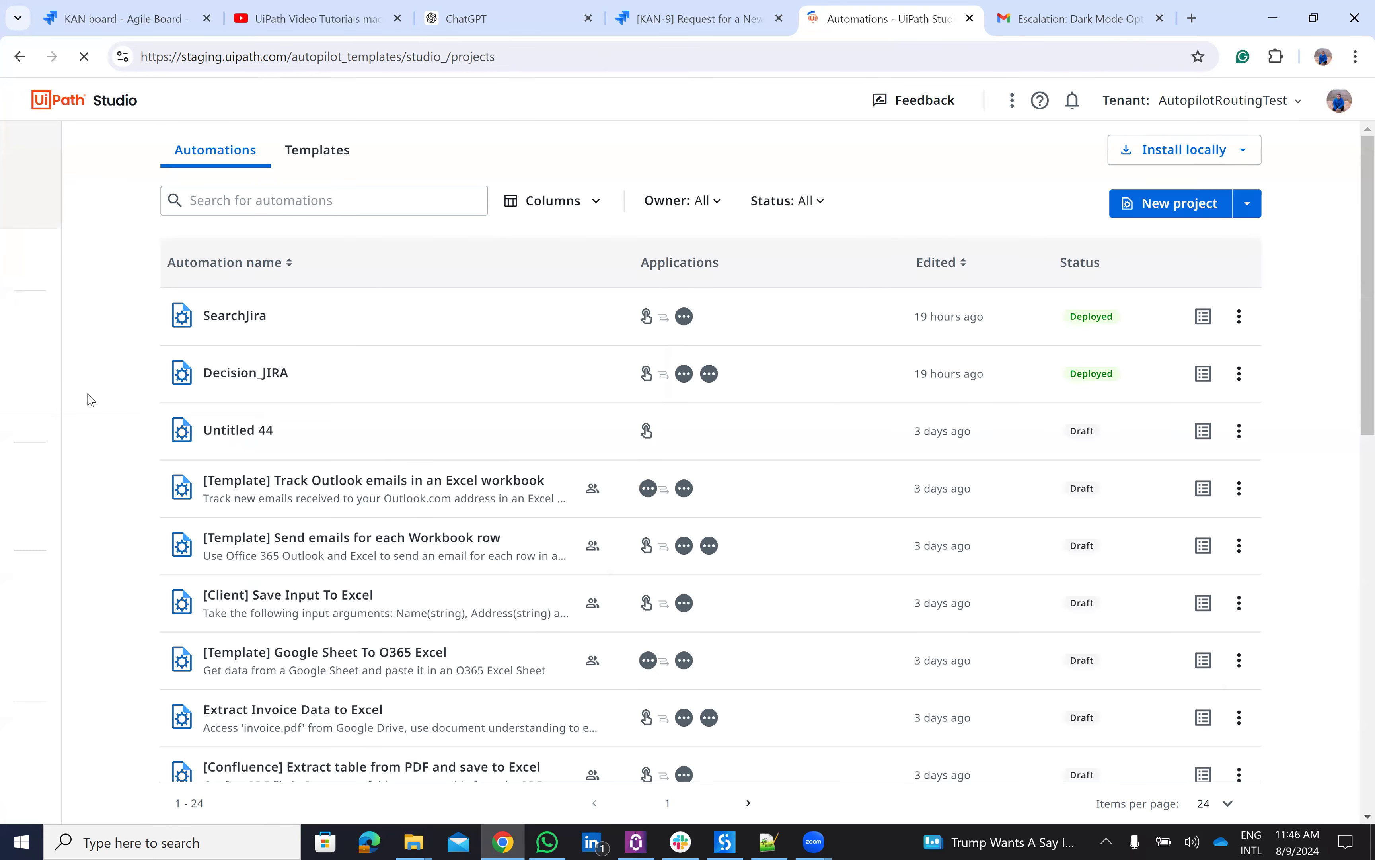
- Open SearchJira, scroll through its JQL search and loop, and view Add To Collection 3's JObject Item expression
click(255, 330)
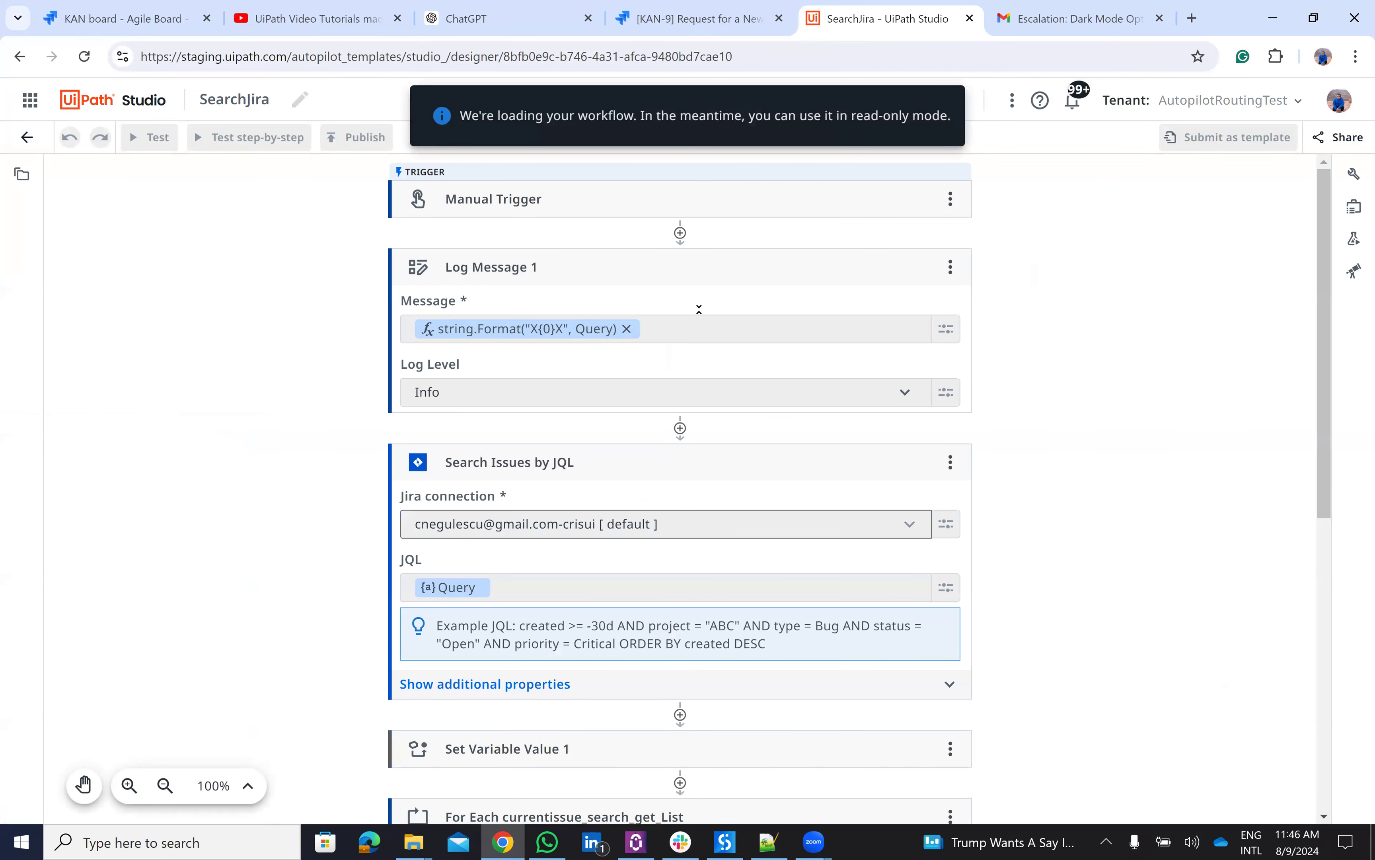
scroll(642, 447, down, 5)
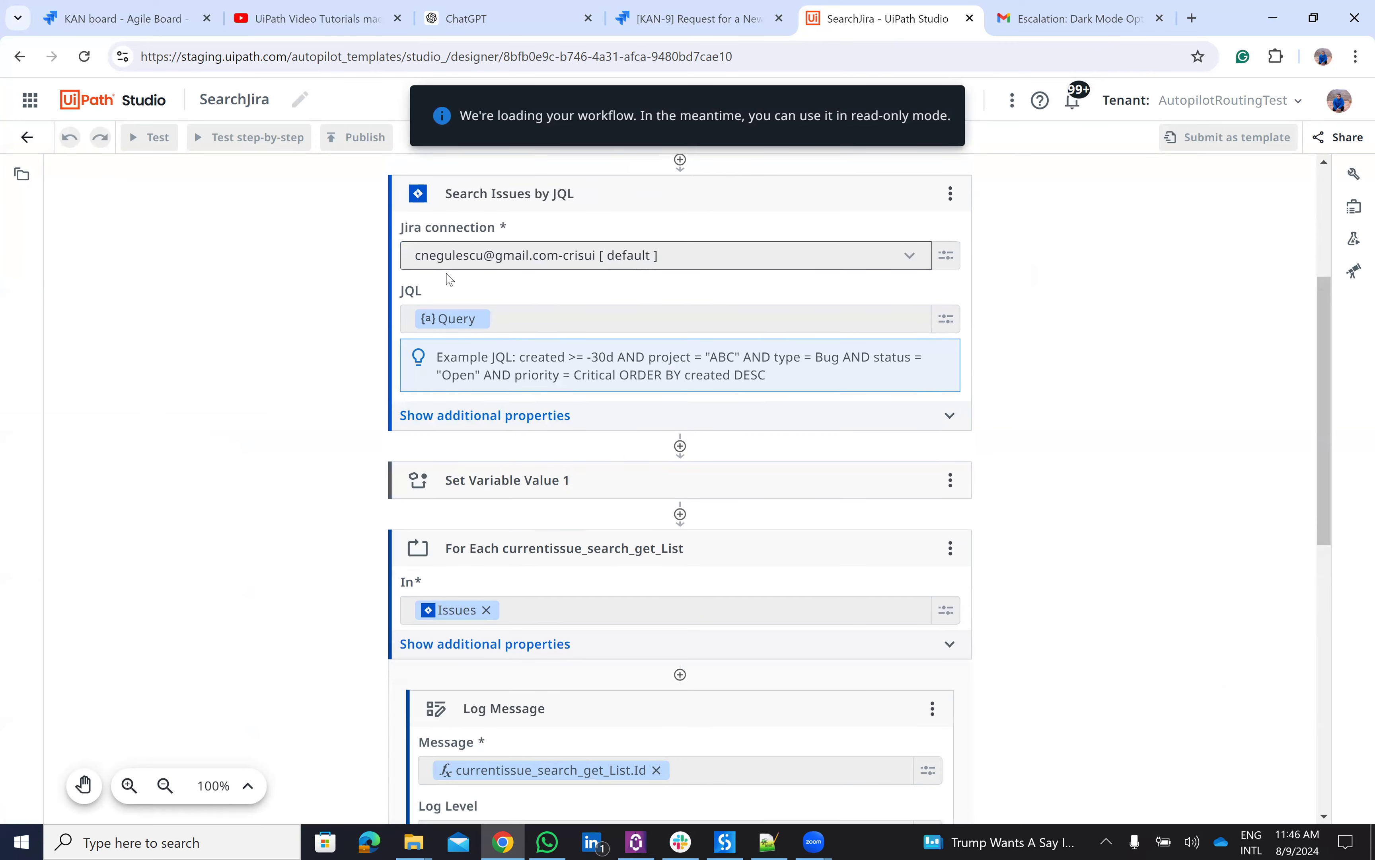
scroll(449, 278, up, 2)
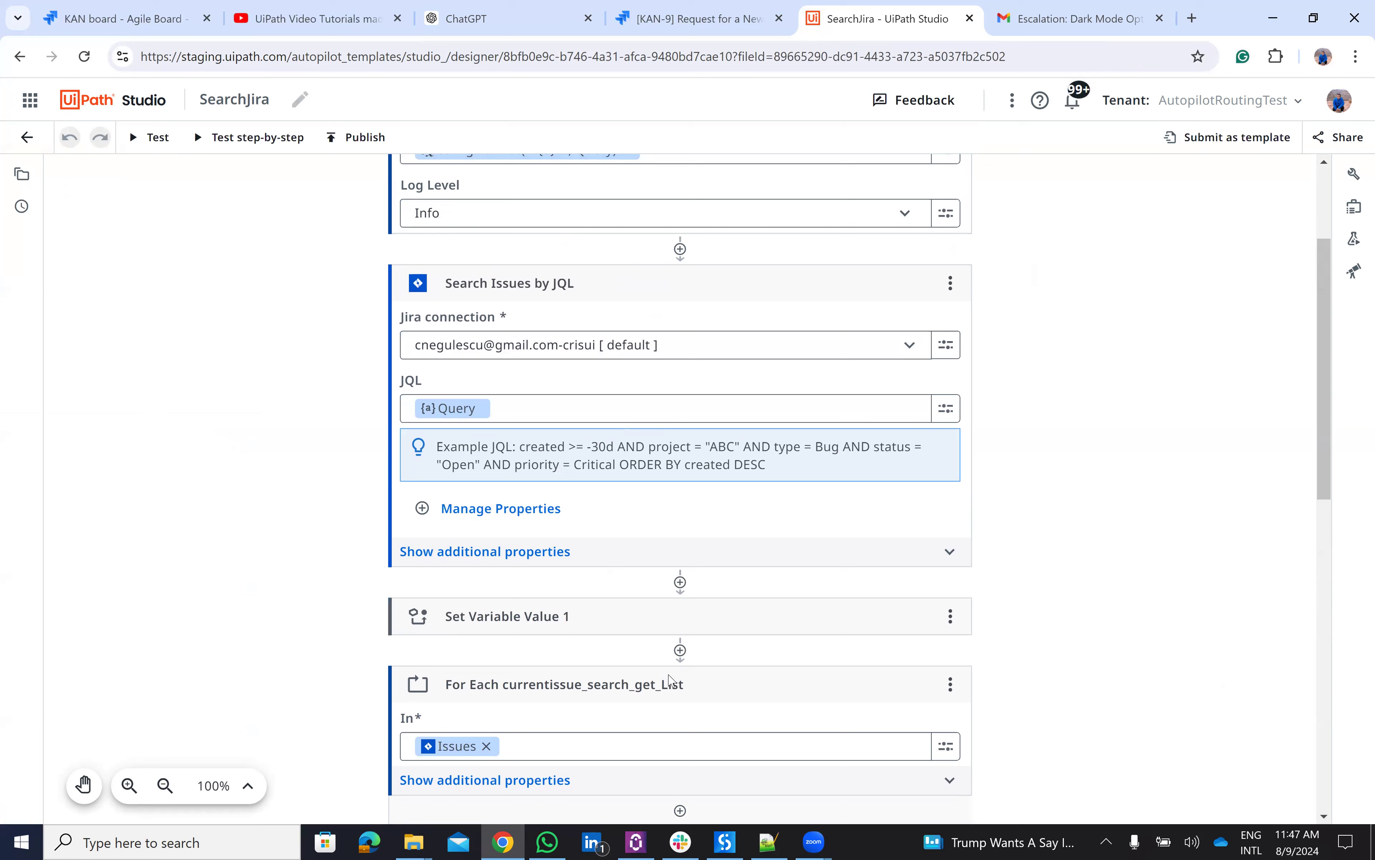
scroll(671, 680, down, 1)
scroll(671, 680, down, 8)
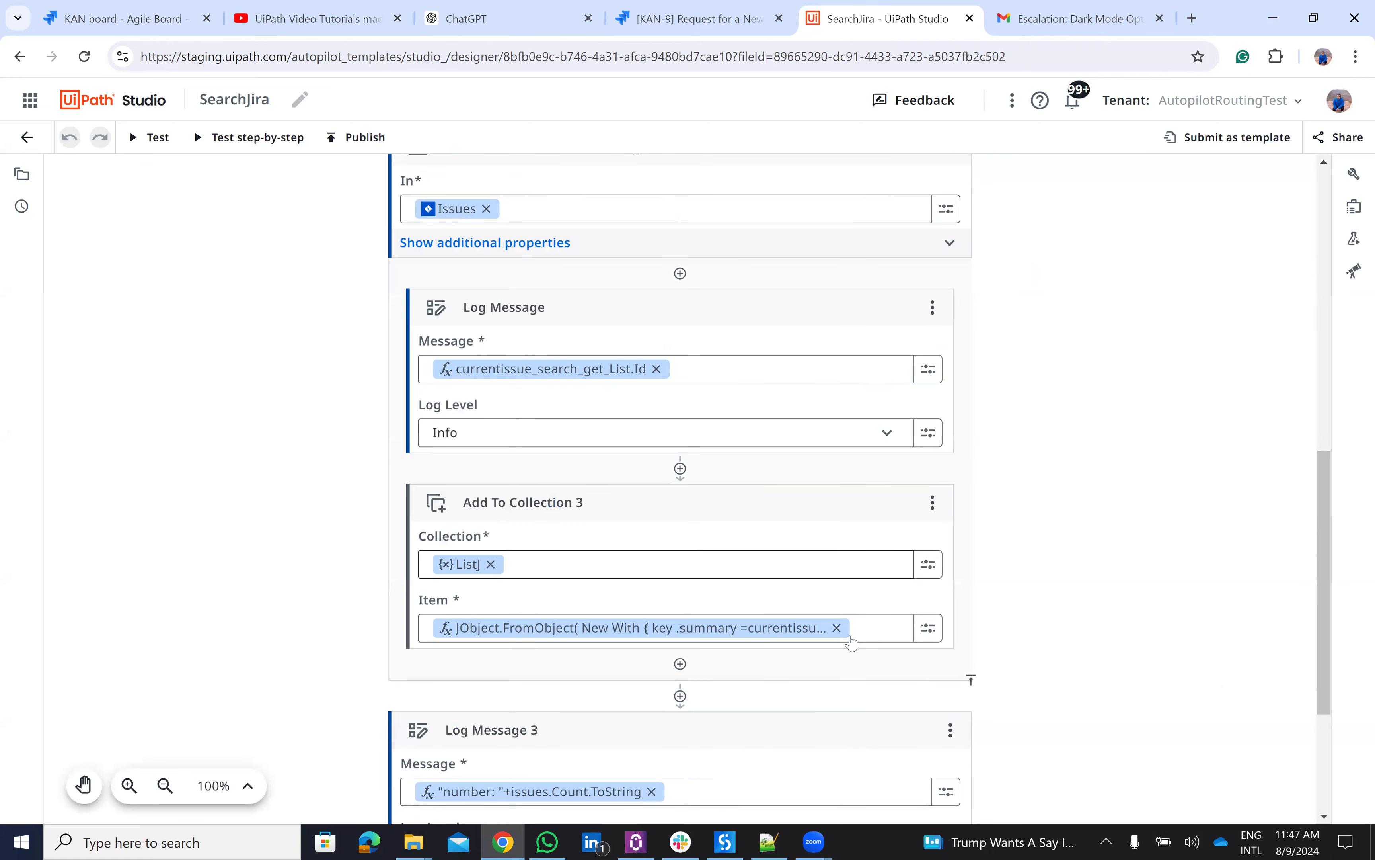
scroll(851, 643, down, 4)
scroll(851, 644, up, 3)
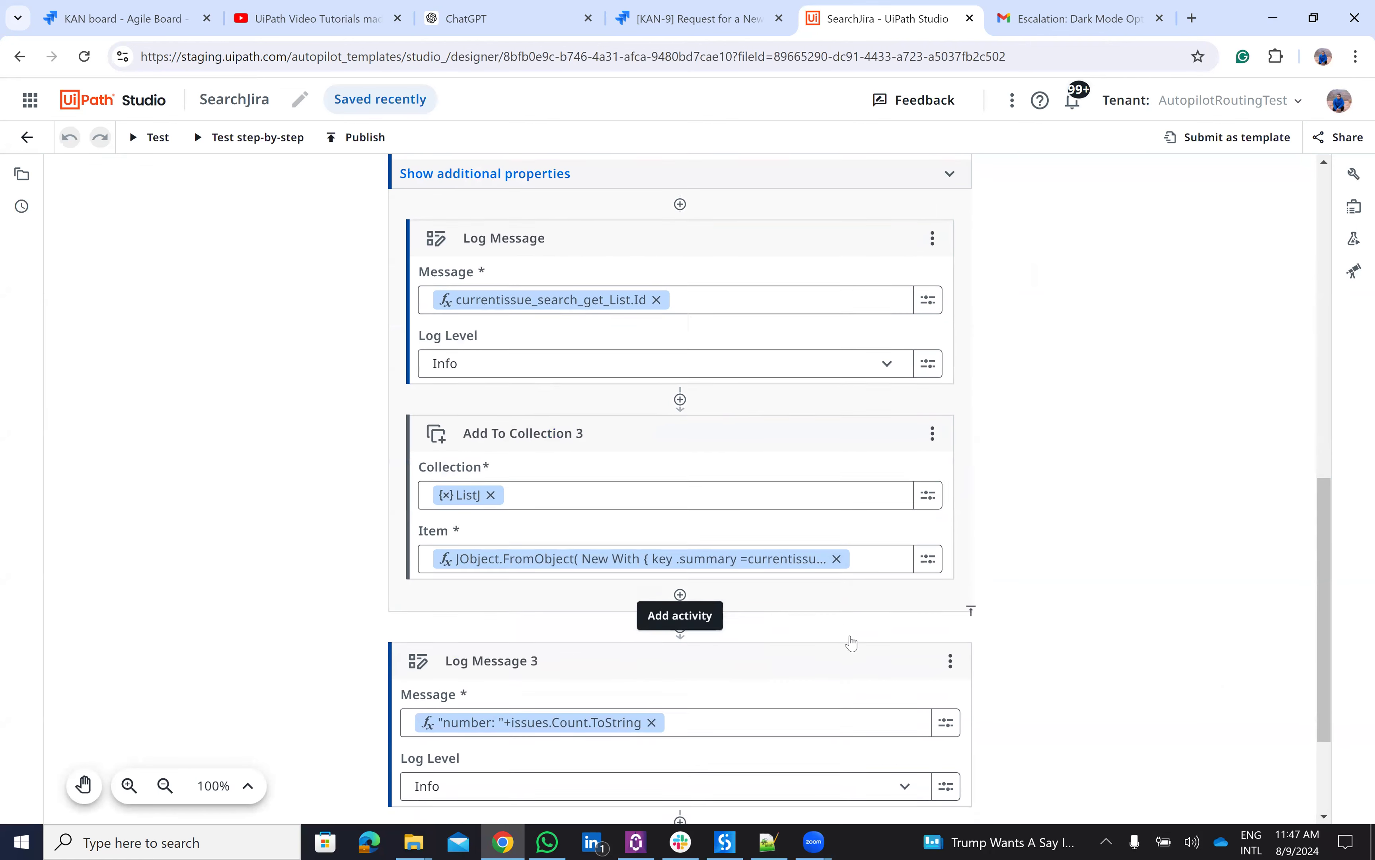
scroll(532, 423, up, 6)
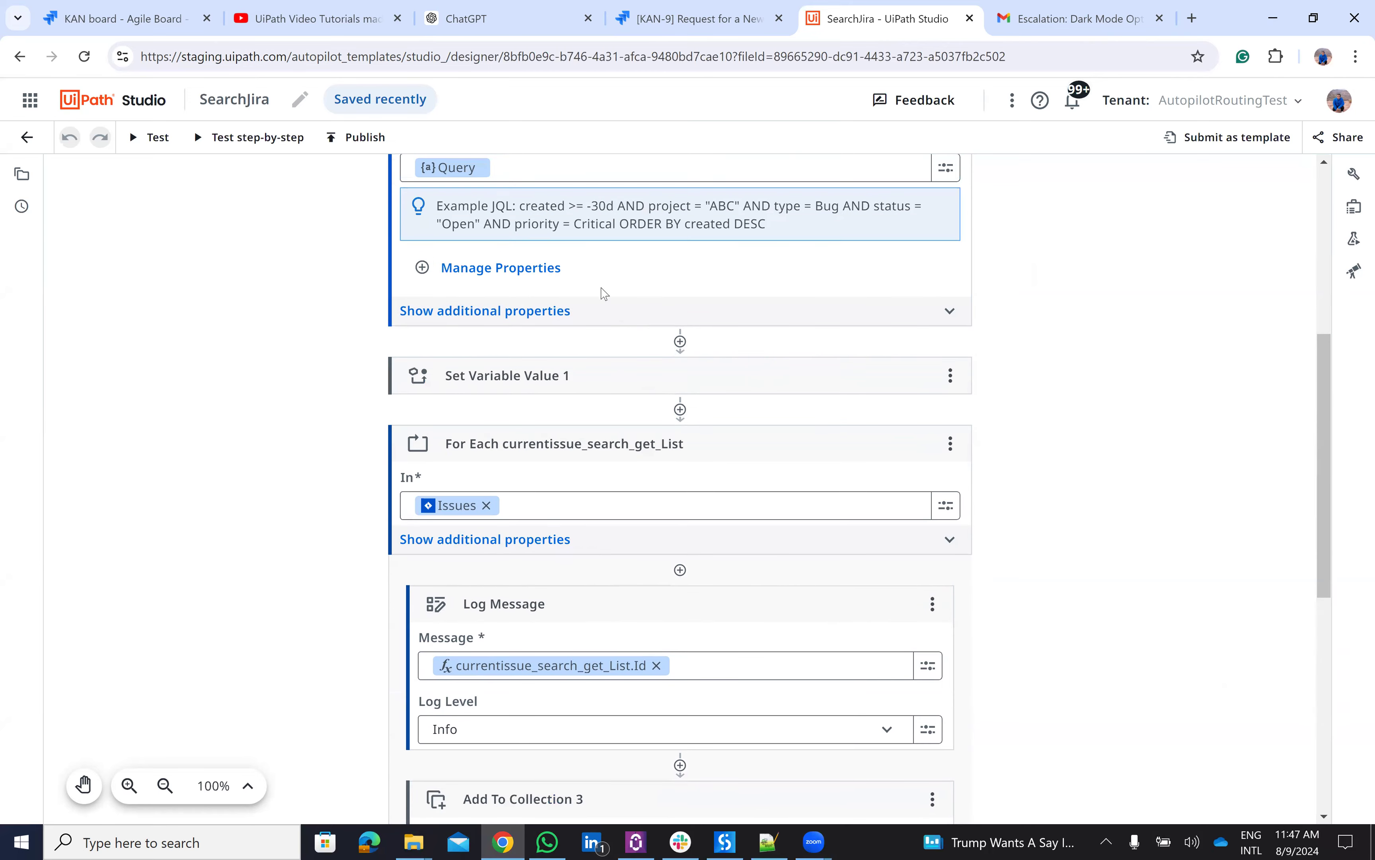
scroll(544, 410, down, 5)
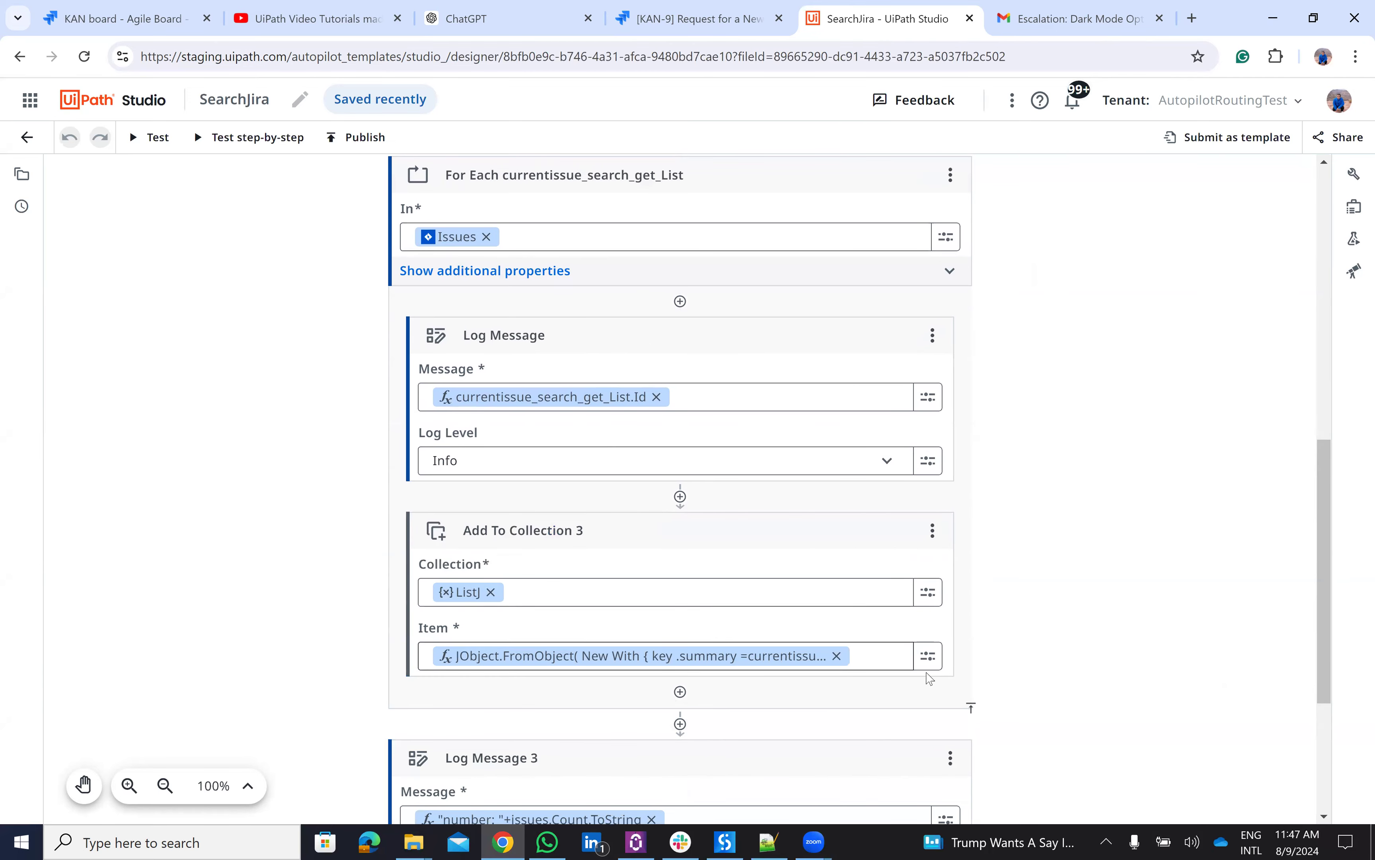
click(930, 658)
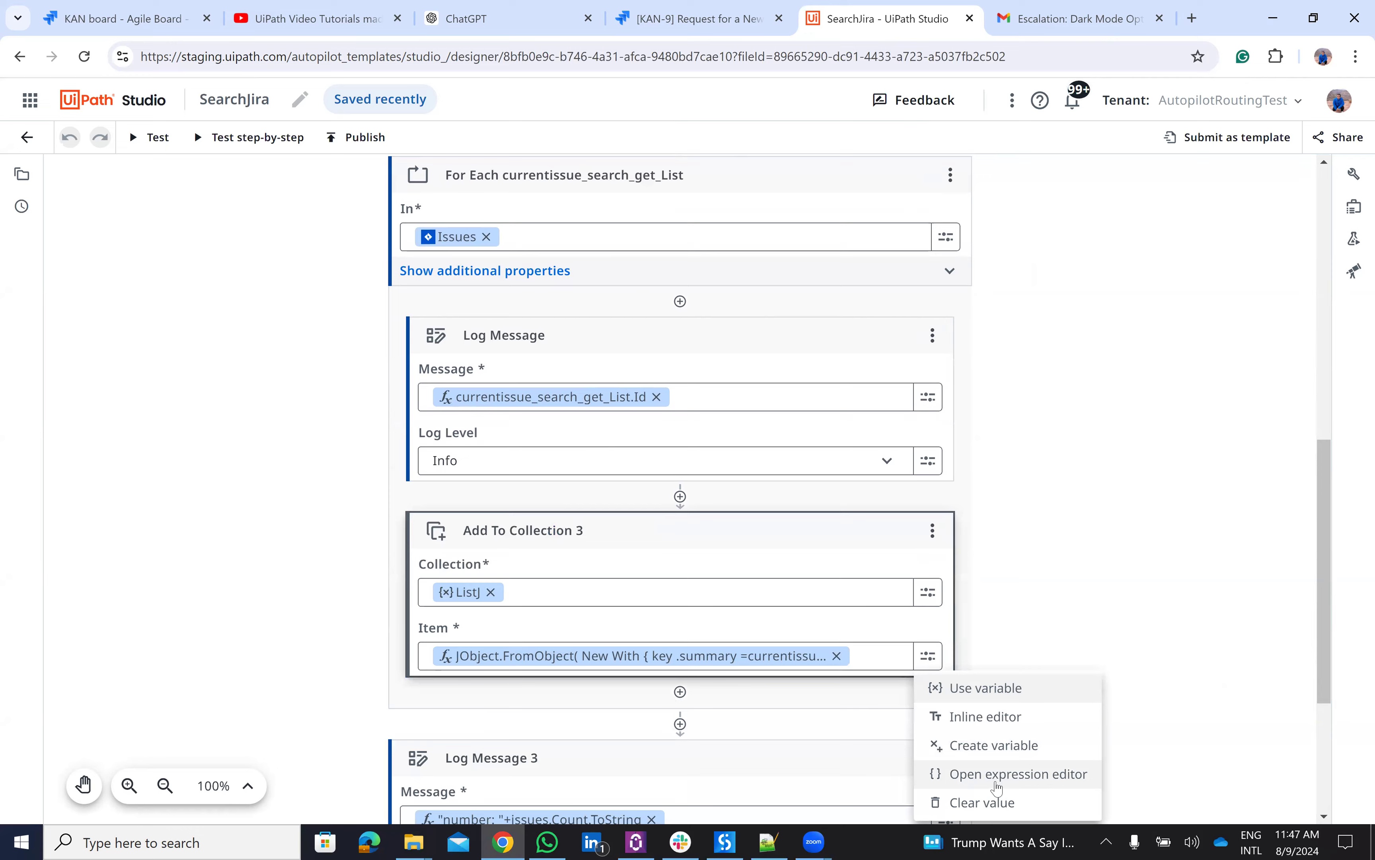
click(997, 775)
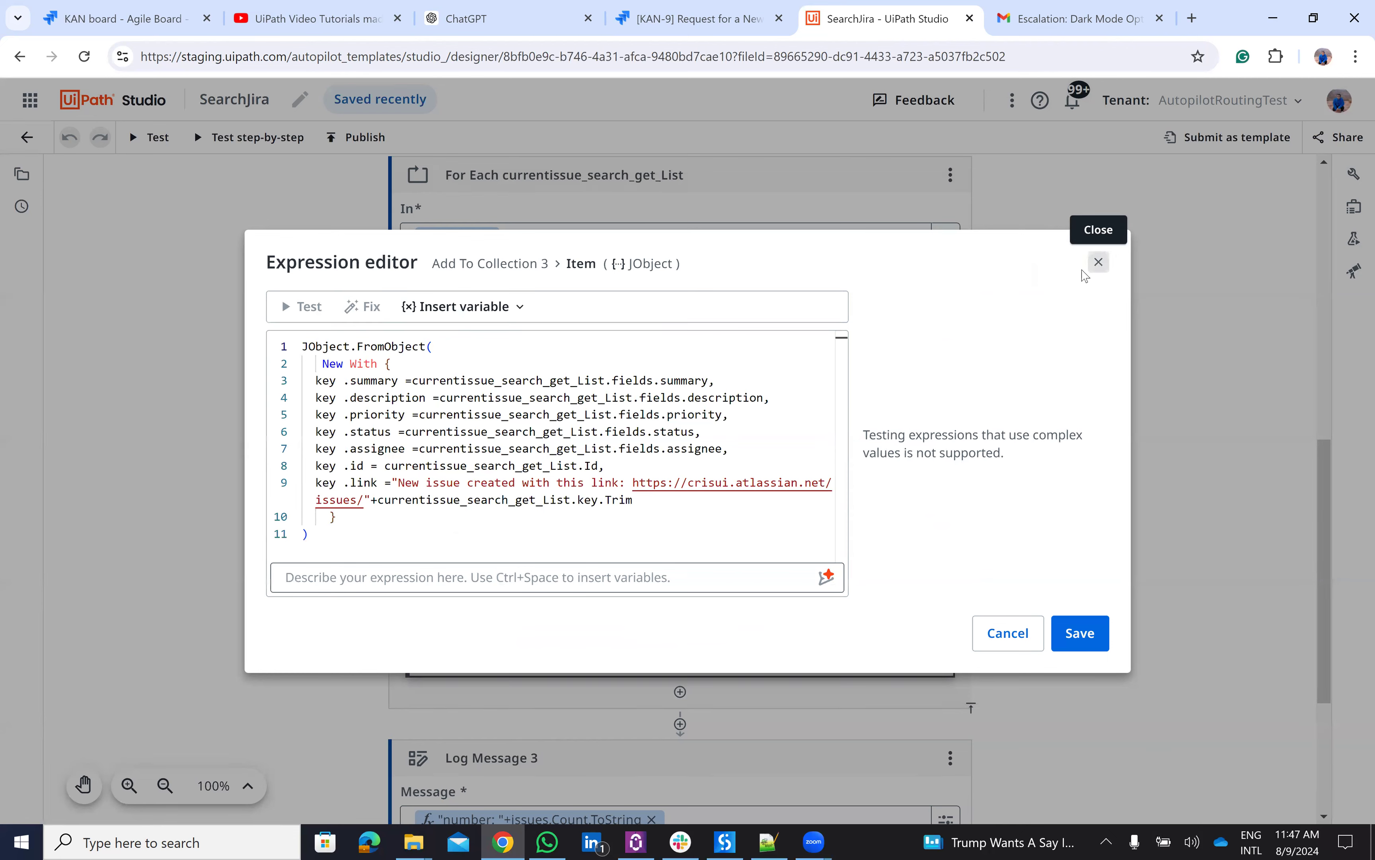
click(1099, 262)
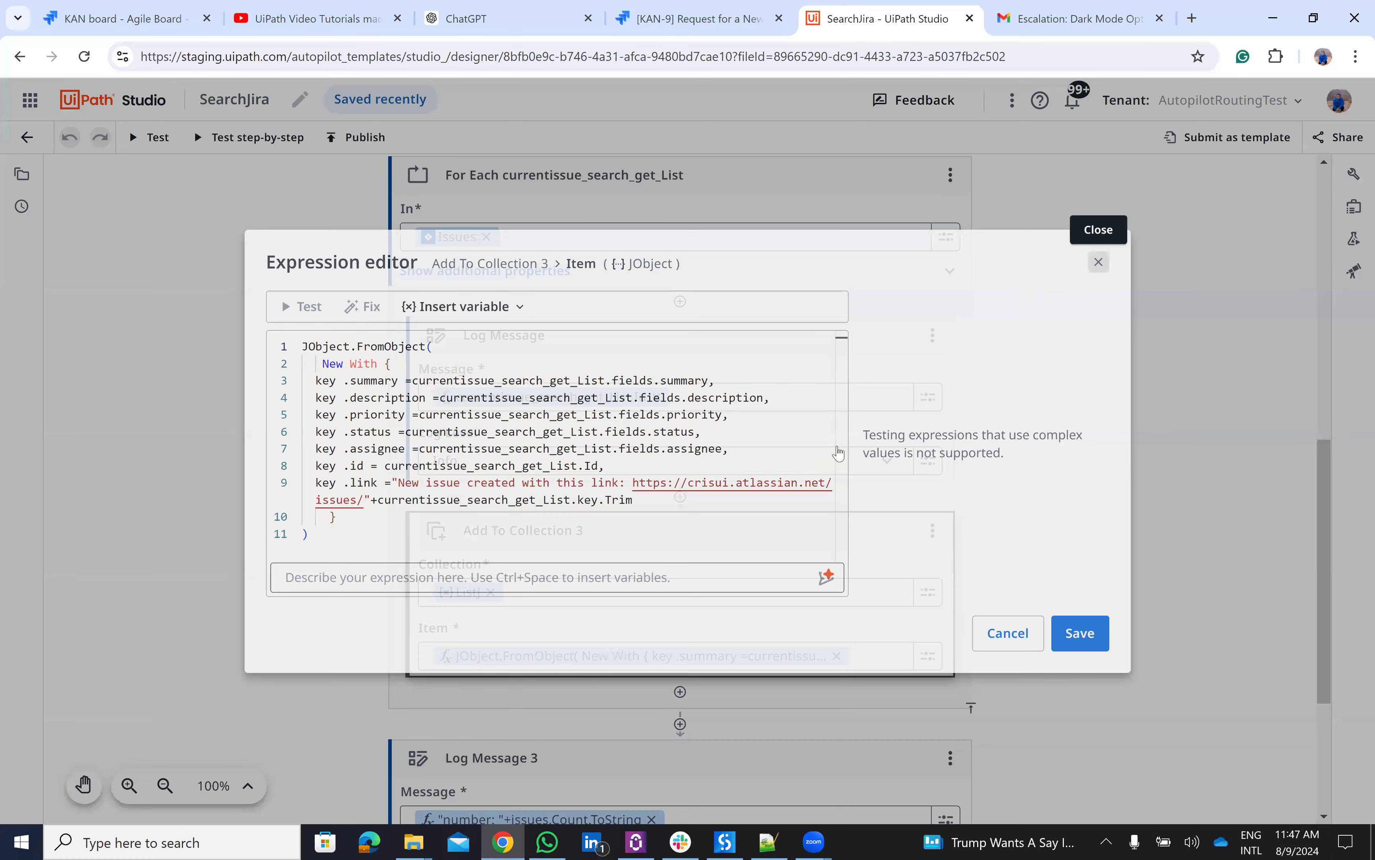
scroll(838, 453, down, 3)
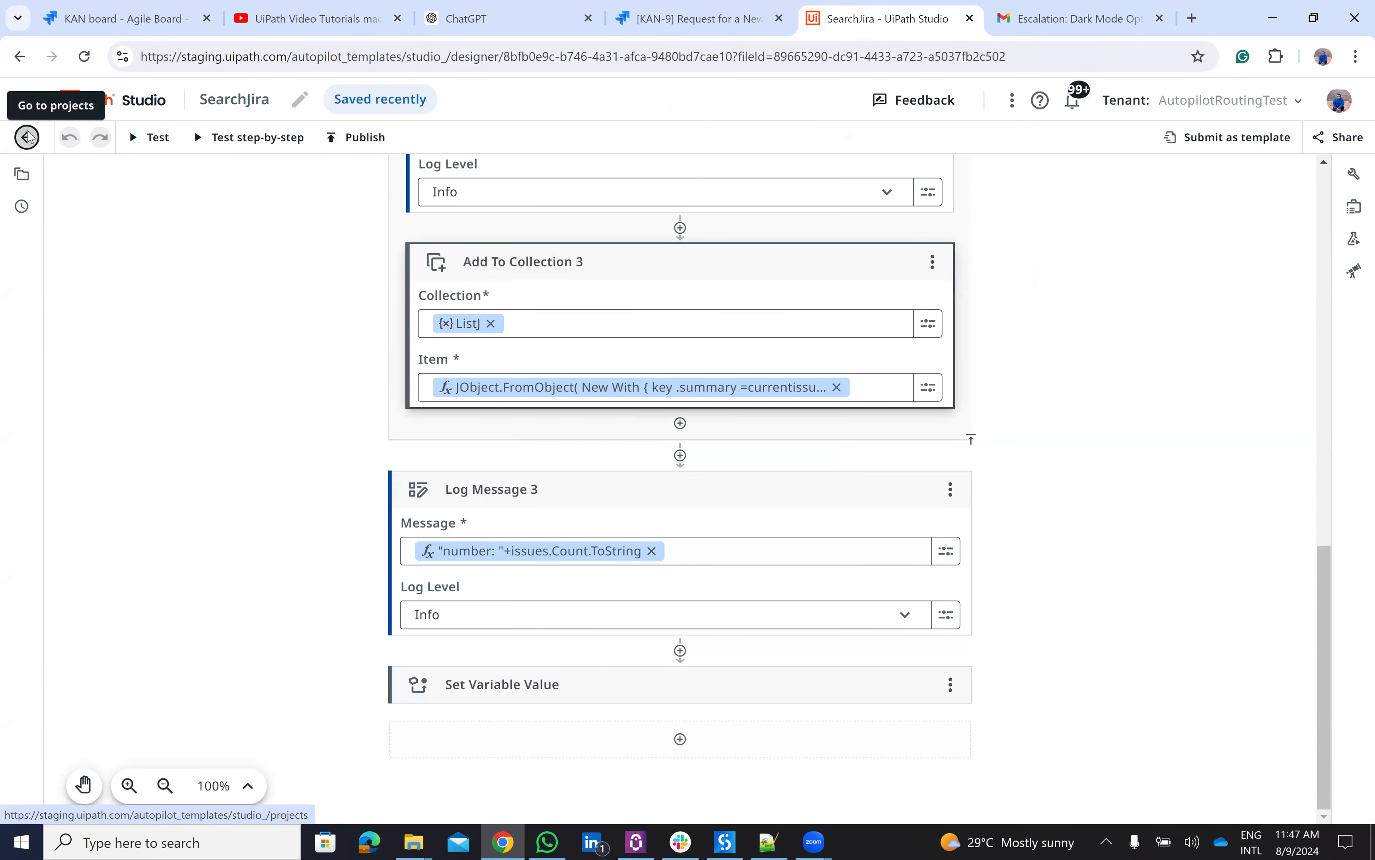
- Open Decision_JIRA, scroll through its Switch cases, and expand the email case's escalation-to-project-manager result
click(27, 139)
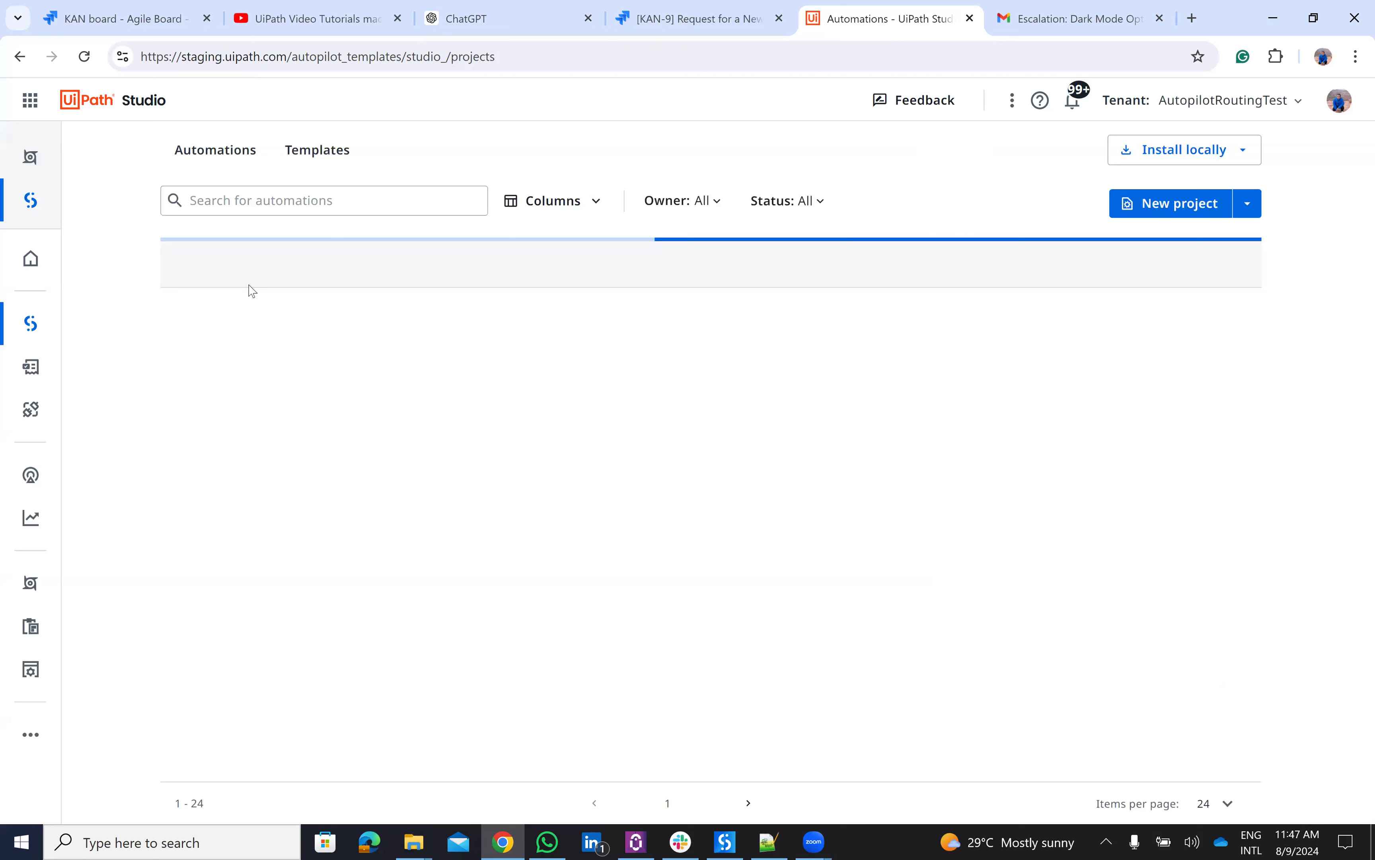
click(279, 379)
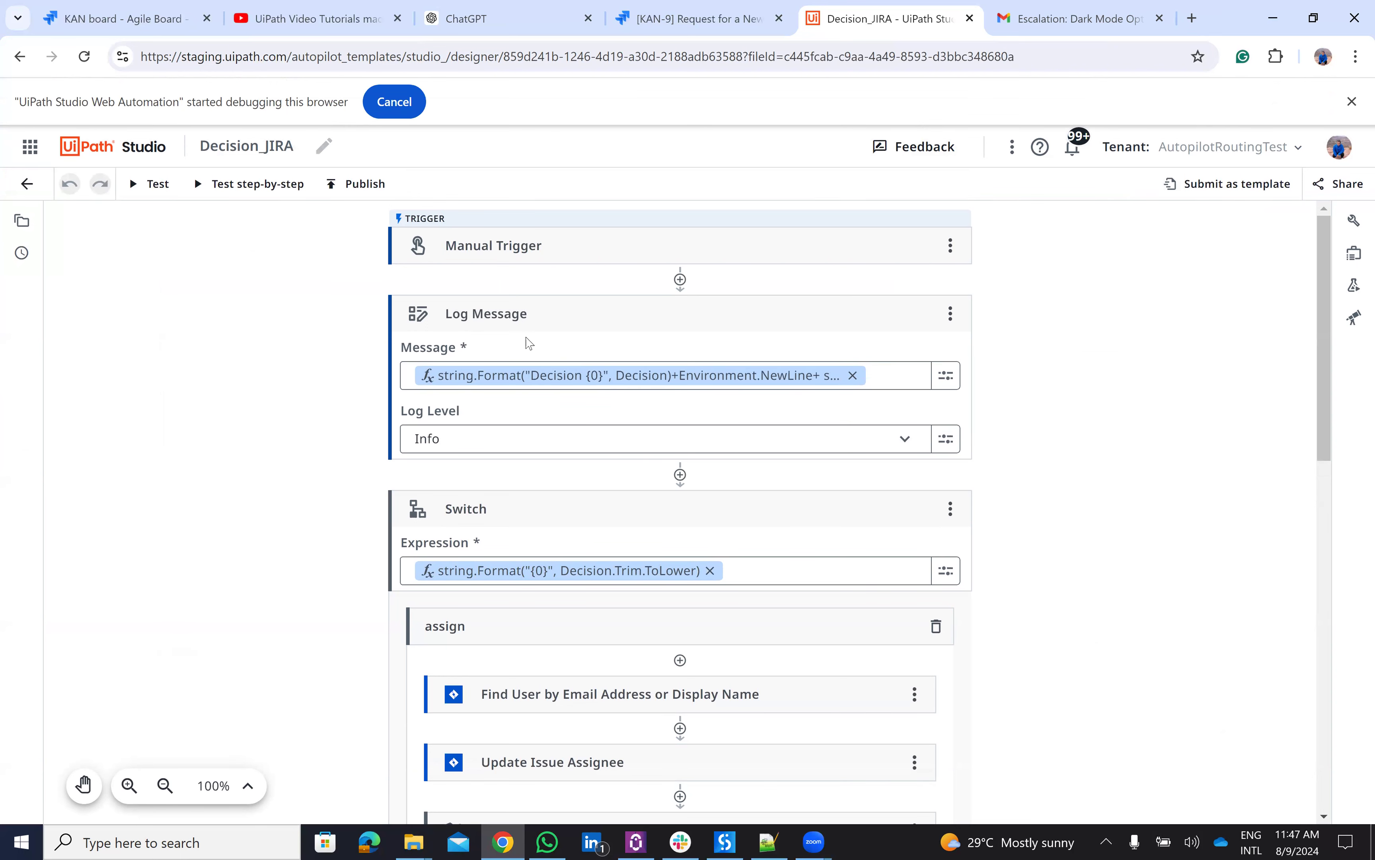
scroll(571, 399, down, 3)
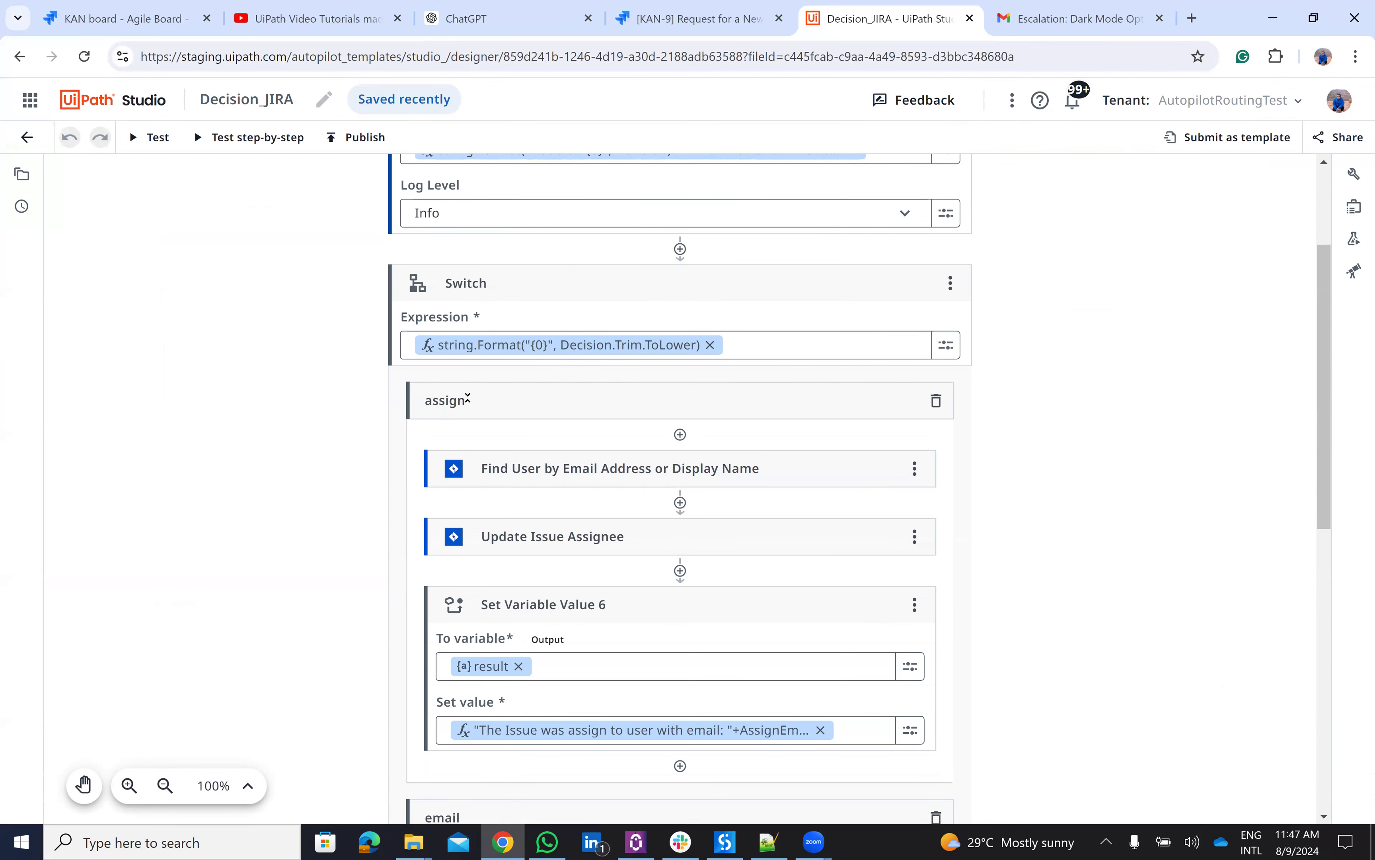
scroll(466, 402, down, 12)
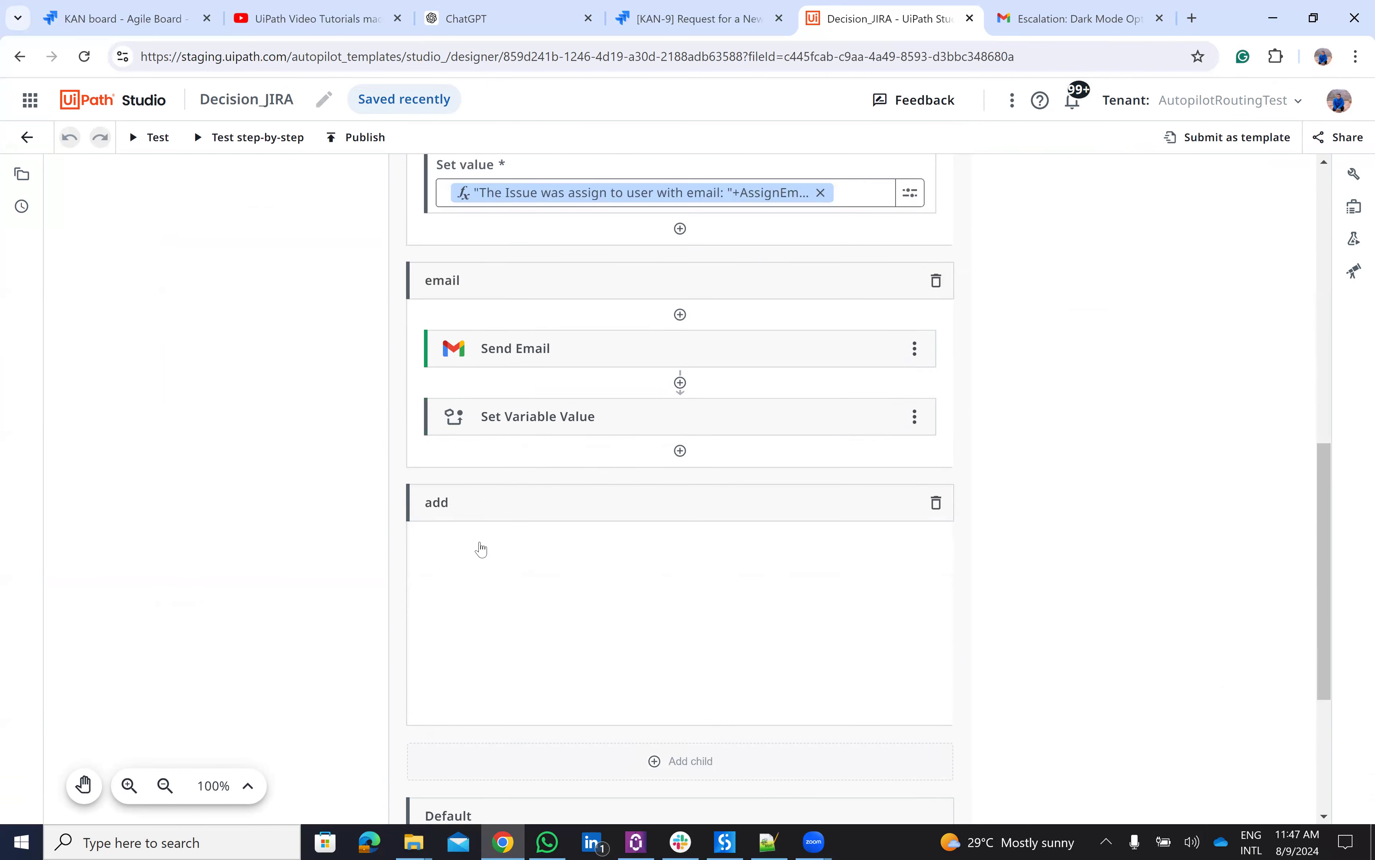
scroll(509, 330, up, 6)
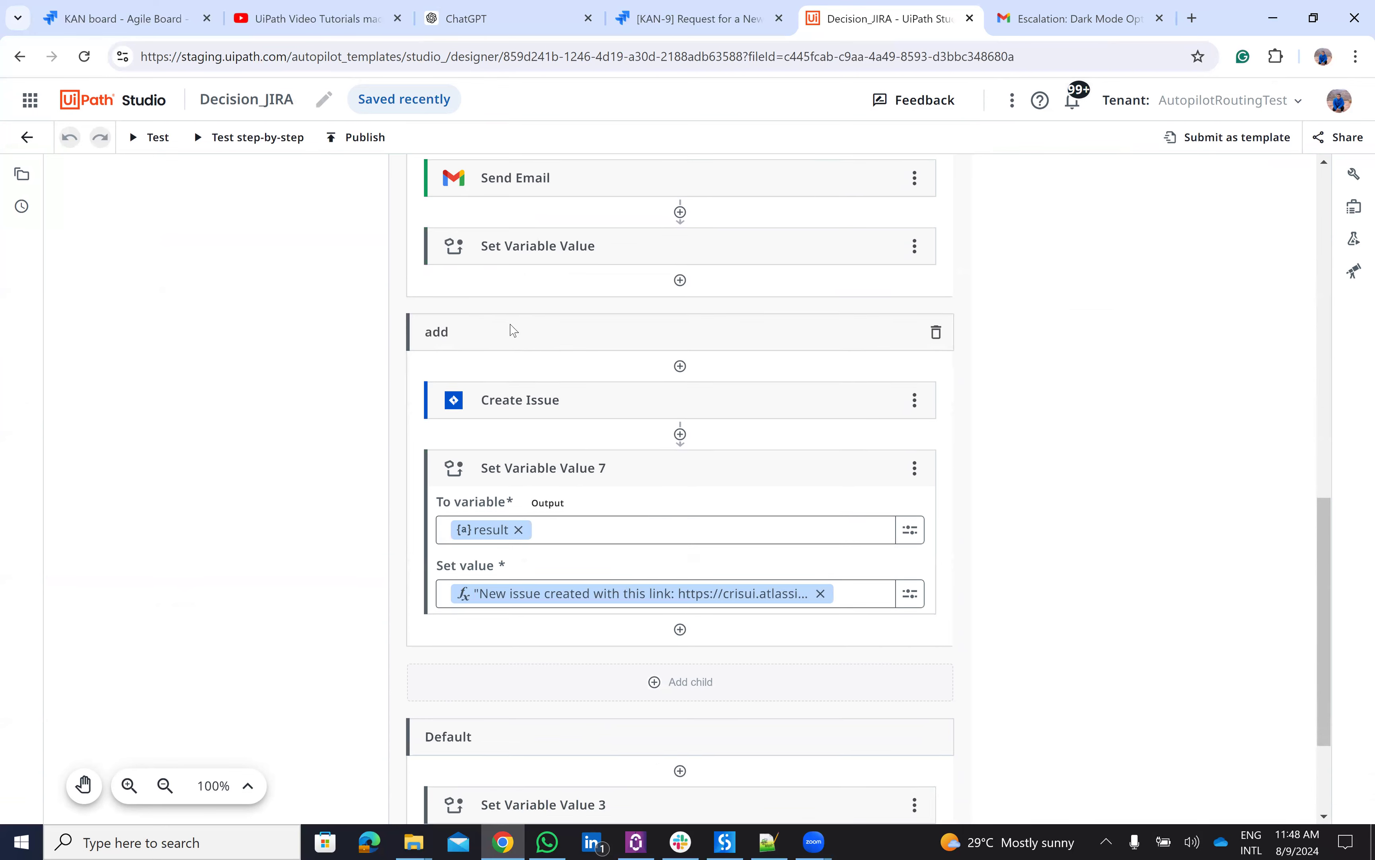
scroll(509, 330, up, 5)
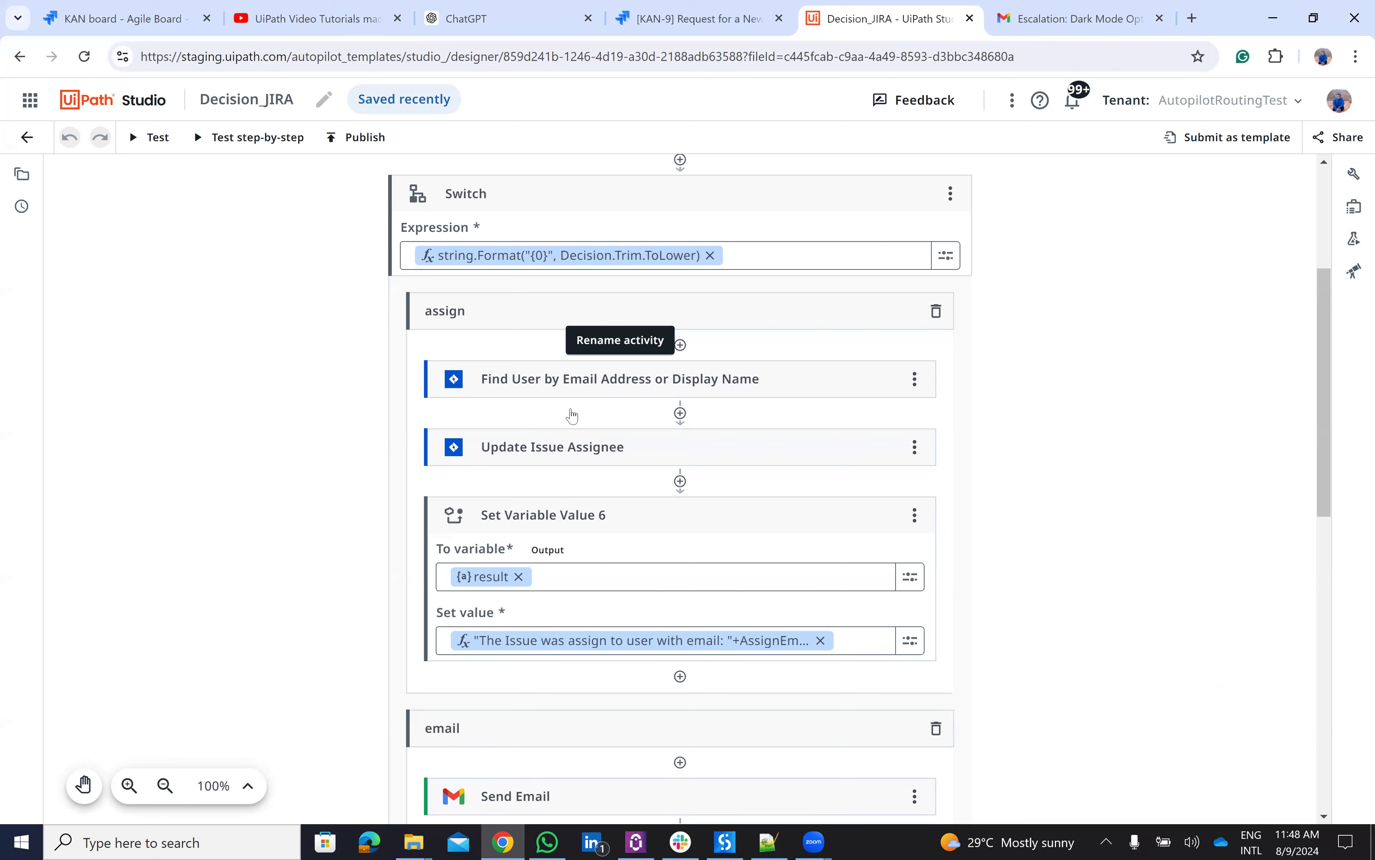
scroll(667, 671, down, 4)
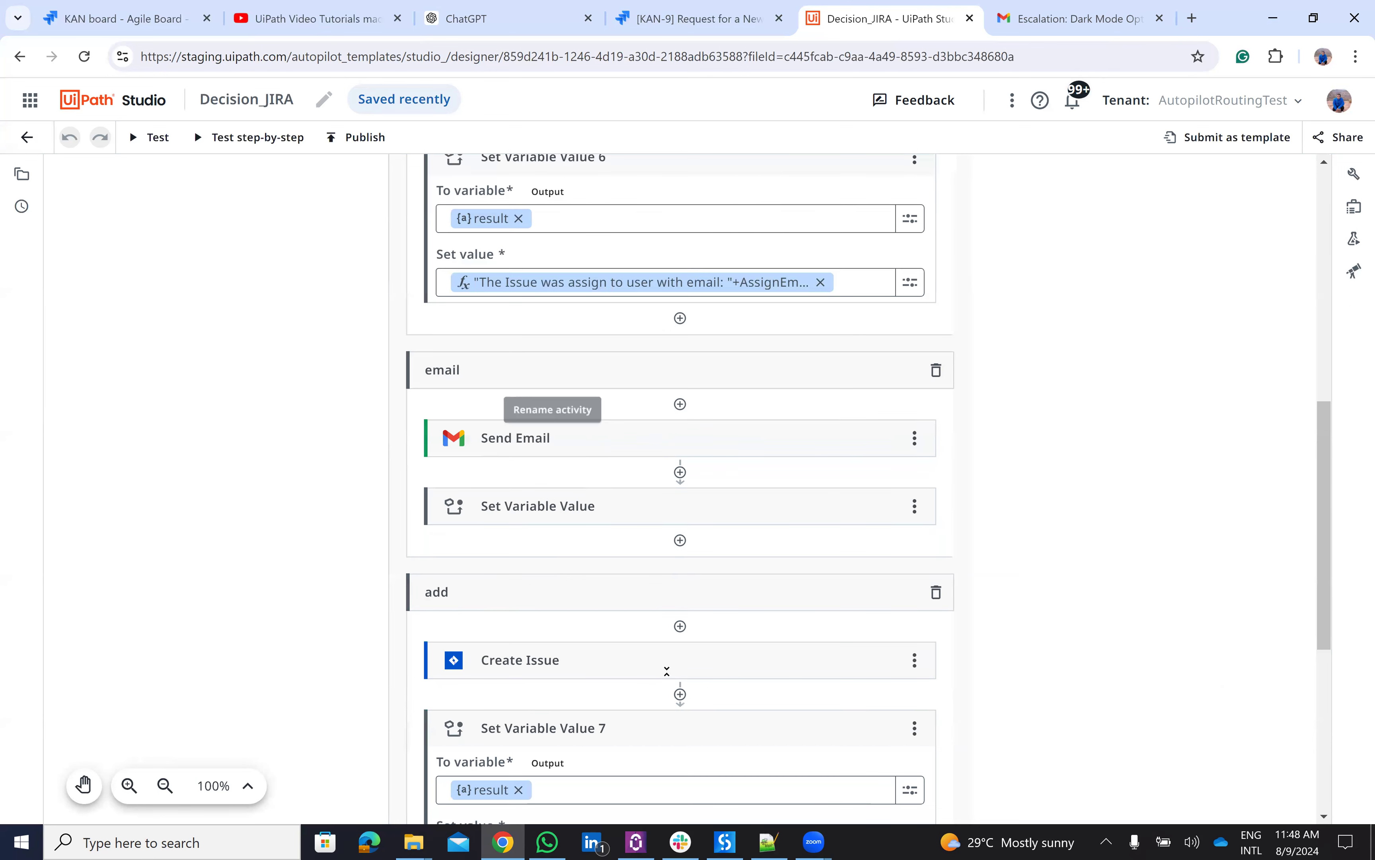
scroll(667, 671, down, 3)
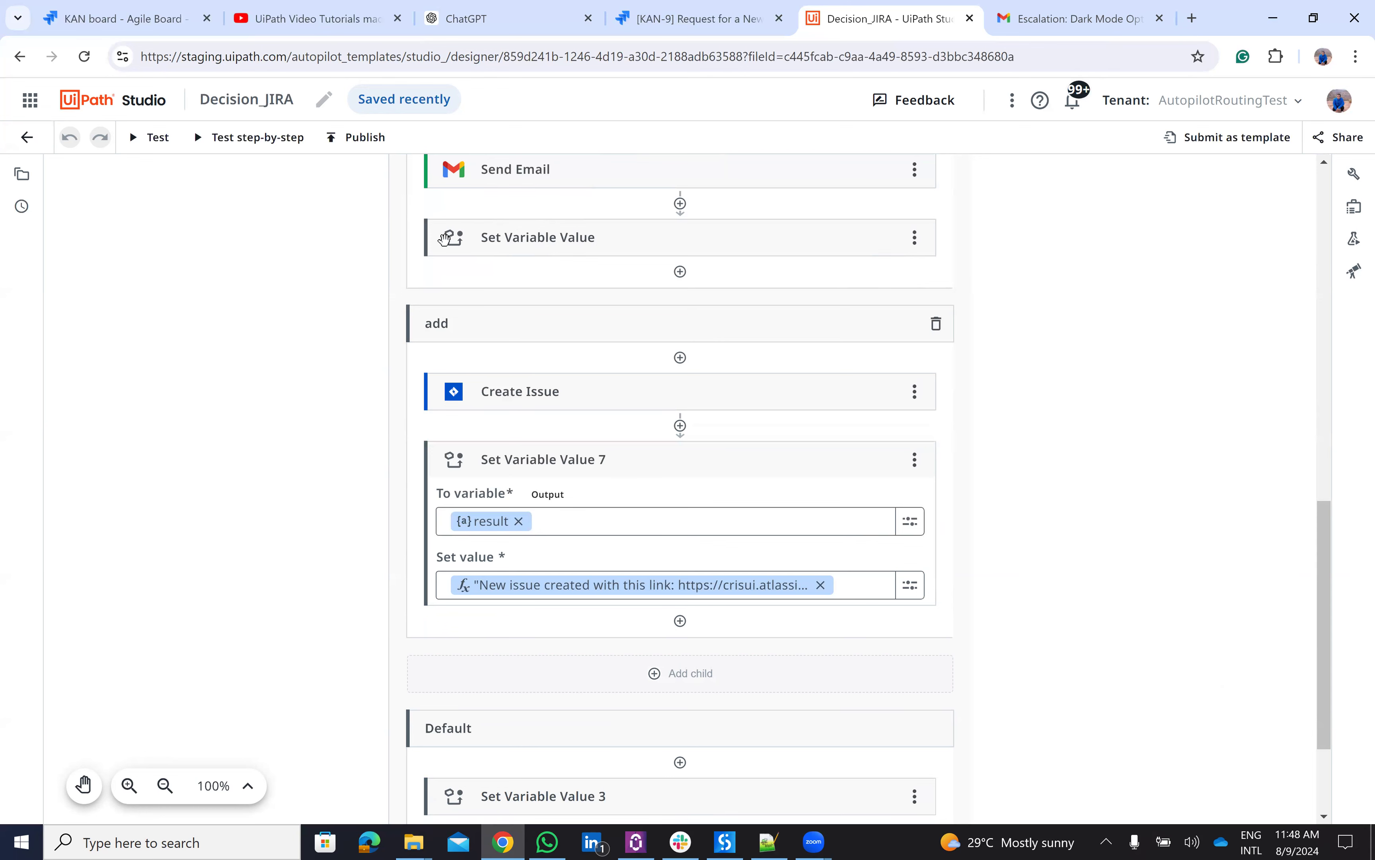
click(446, 240)
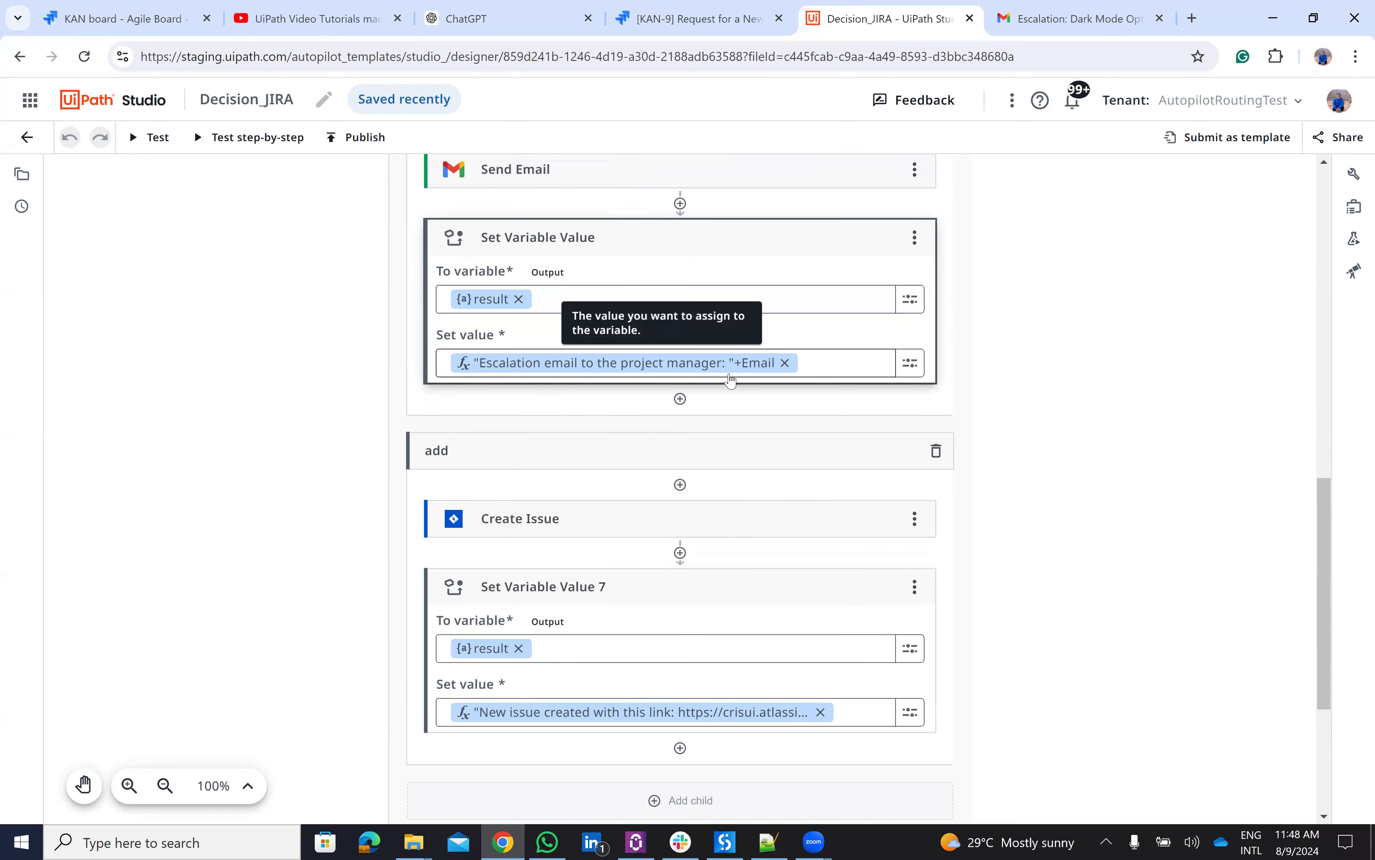
scroll(506, 529, down, 2)
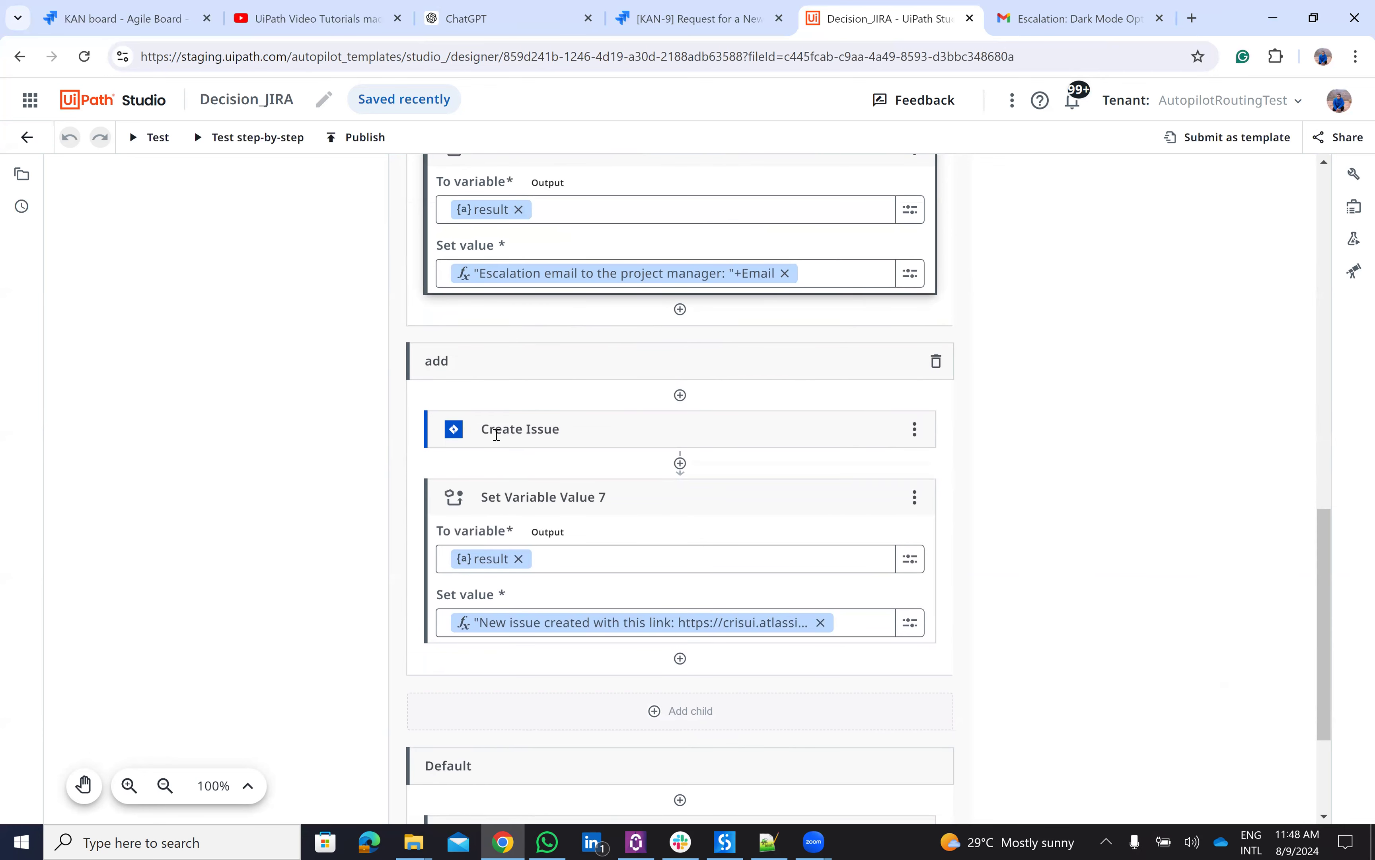
- Expand Create Issue to review project KAN, issue type Task - 10001, and the Summary and Description variables
click(474, 433)
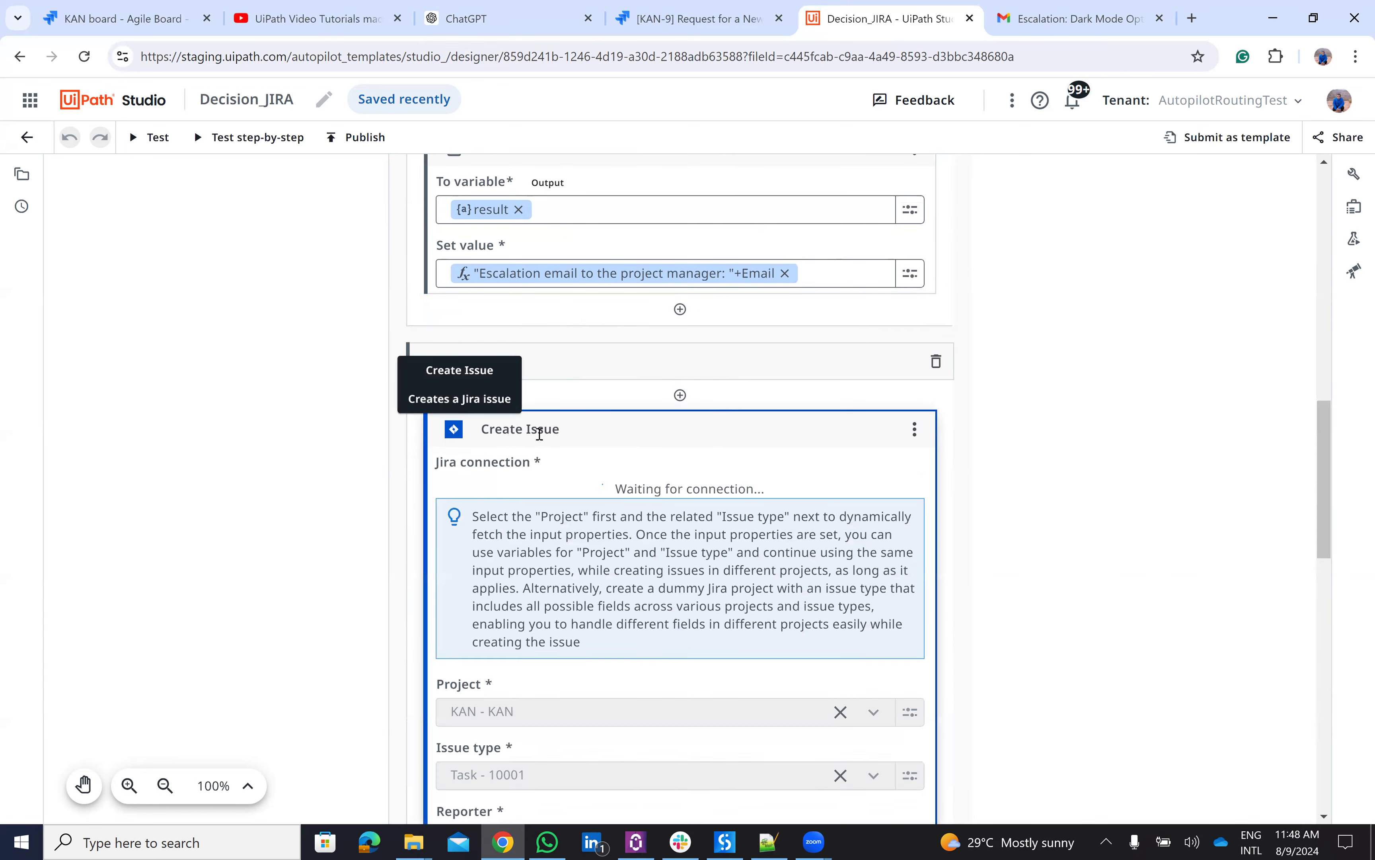
scroll(580, 485, down, 6)
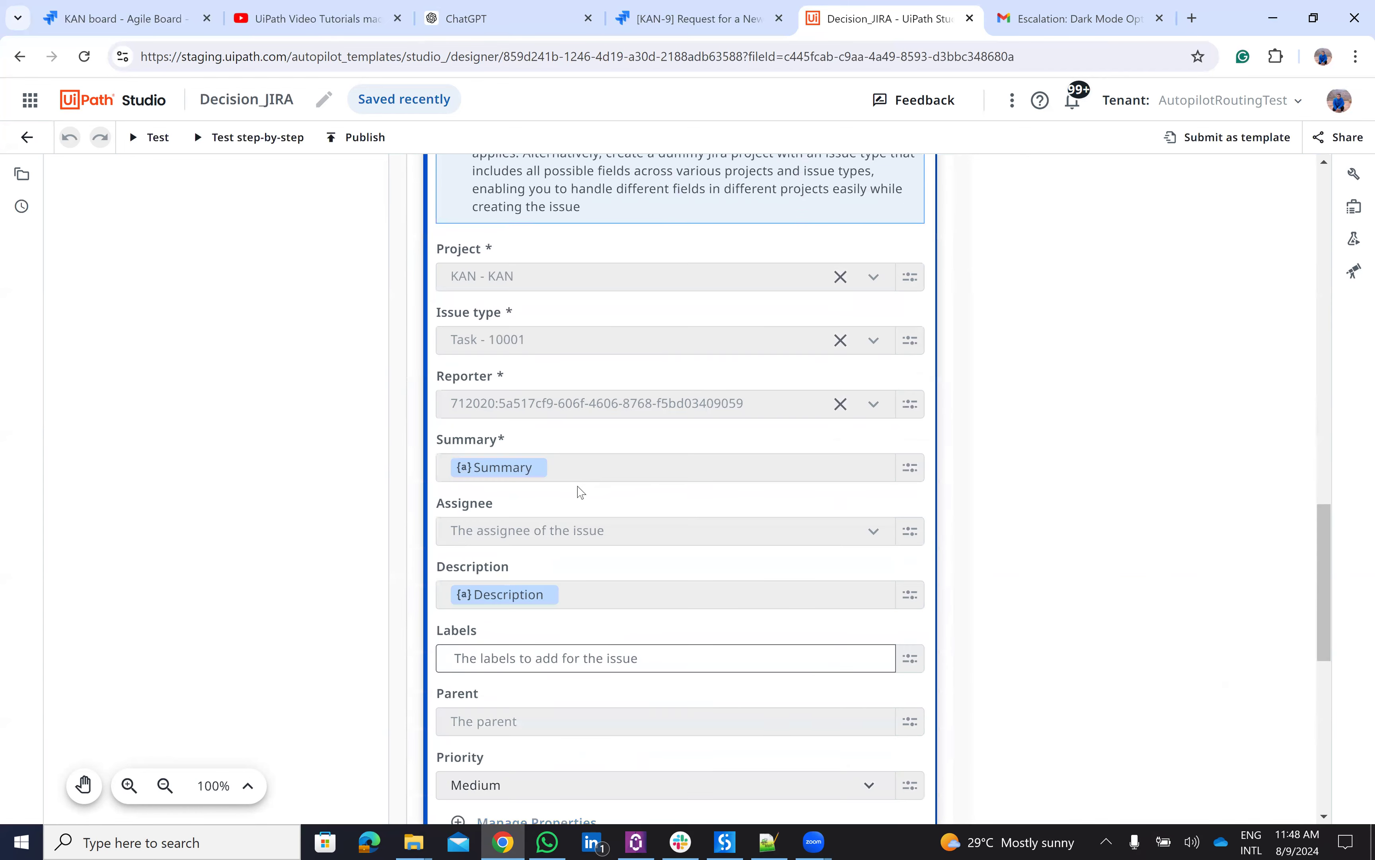
scroll(580, 492, down, 10)
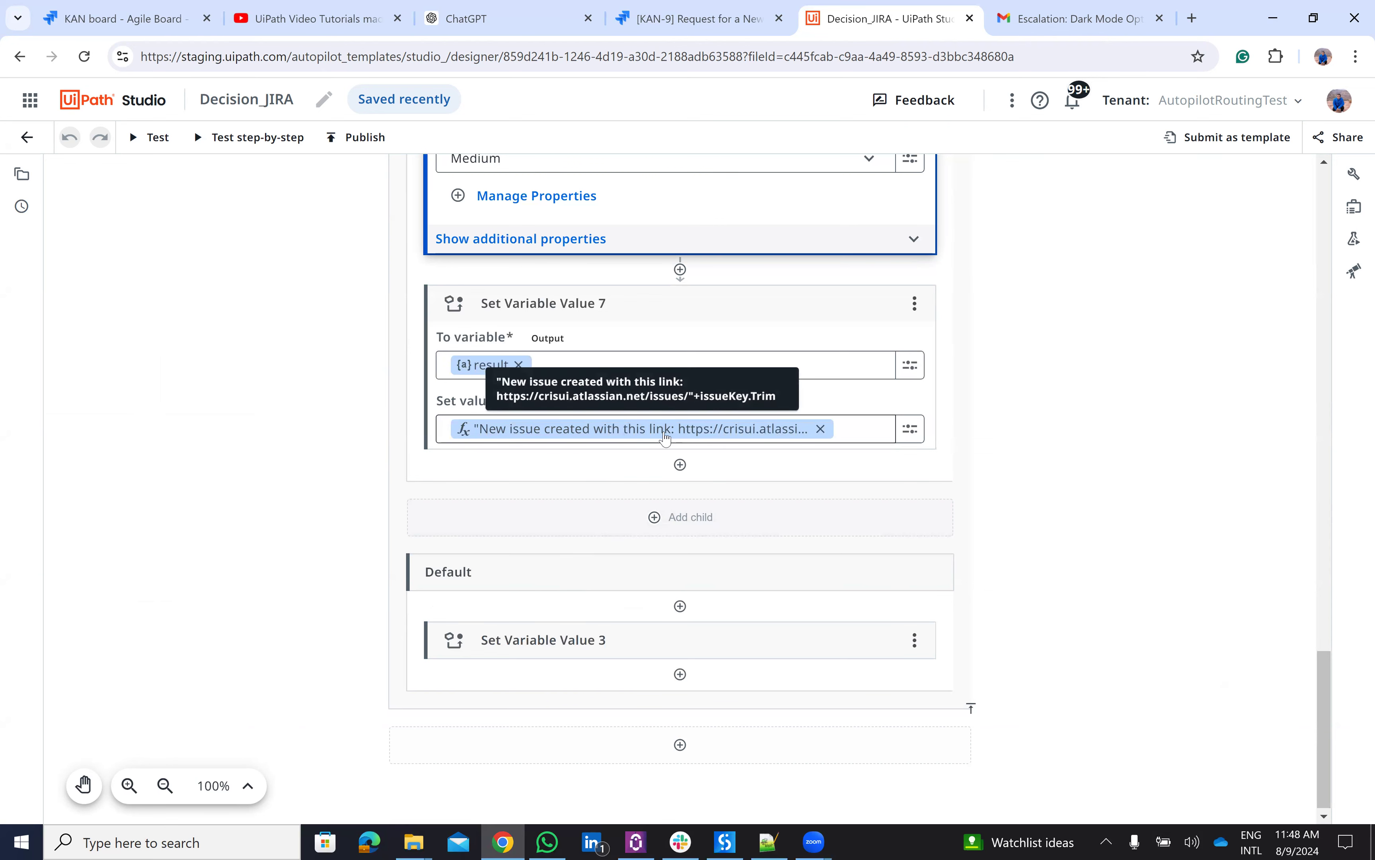
scroll(667, 438, up, 10)
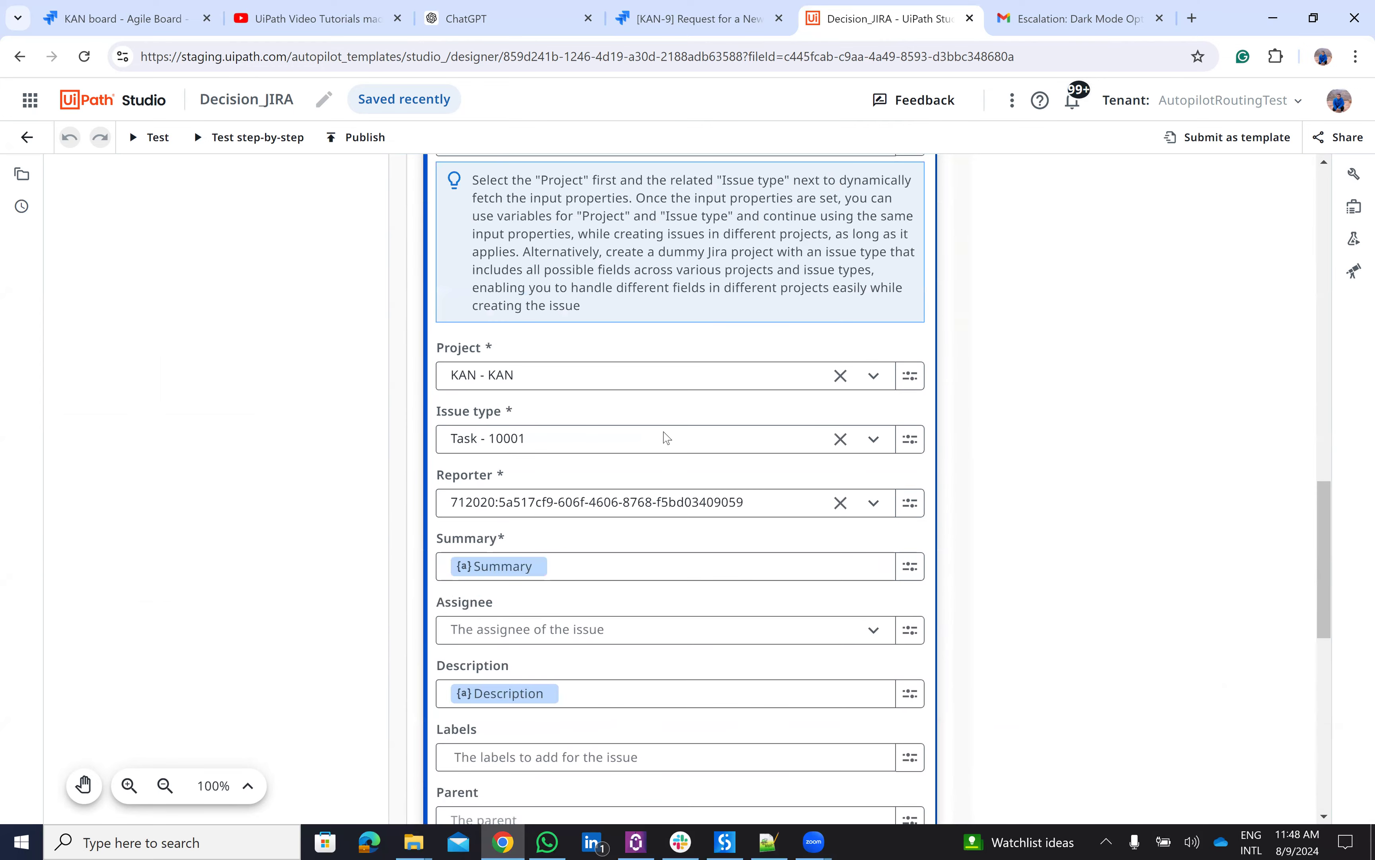
scroll(666, 437, up, 2)
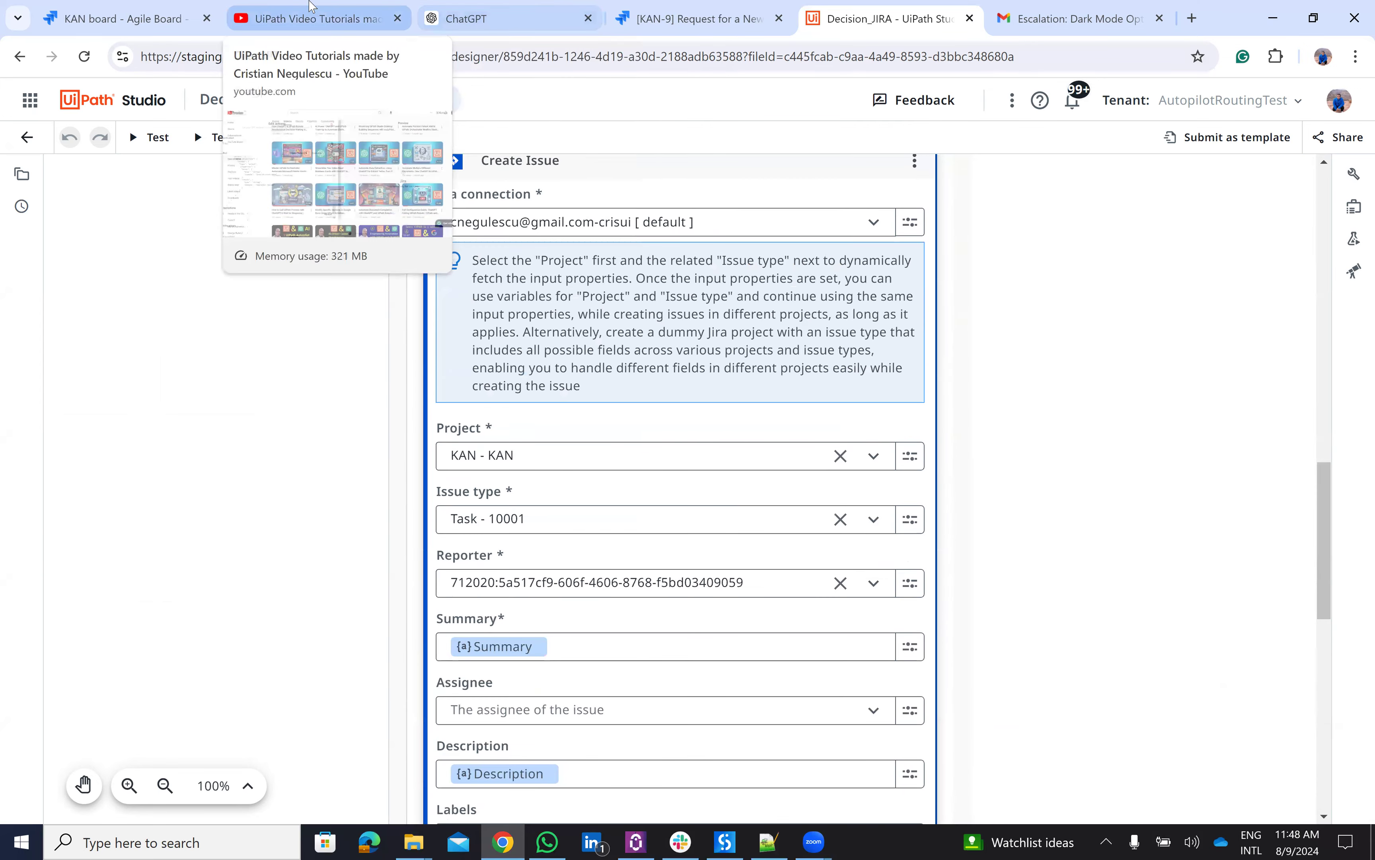
- Glance at the YouTube videos page, then return to Decision_JIRA in Studio Web and show the UiPath apps list
click(311, 8)
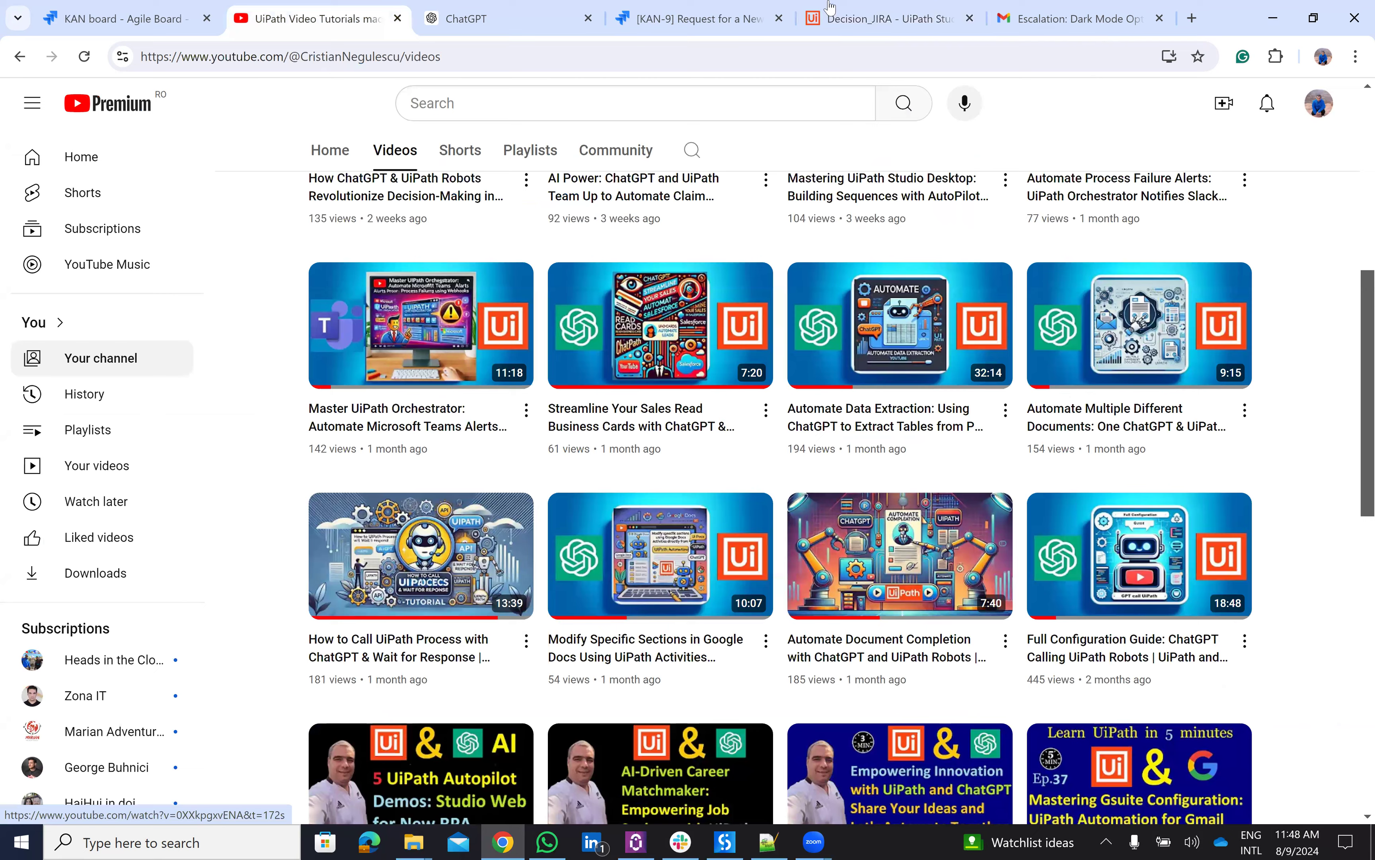
key(ctrl+5)
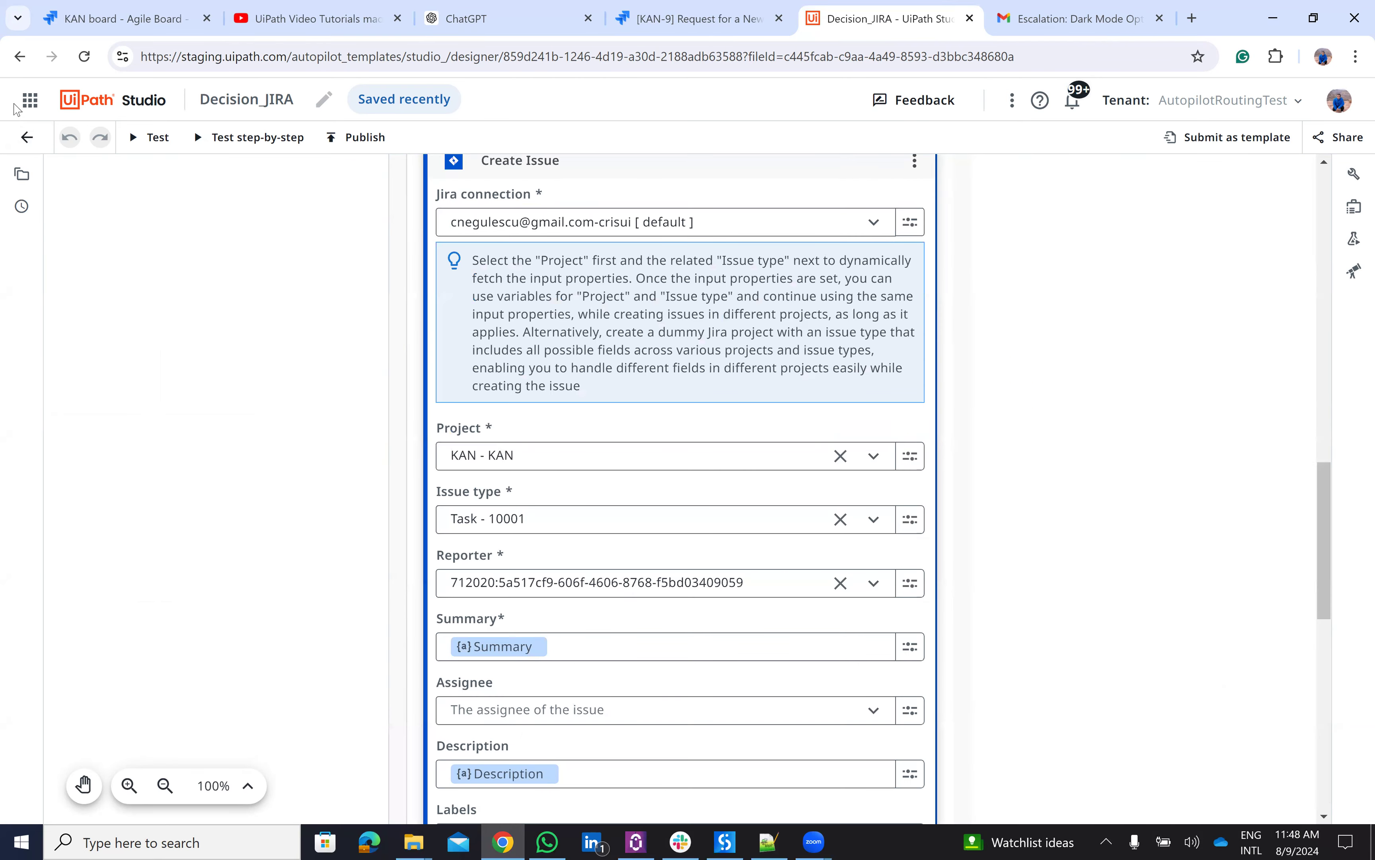
click(26, 101)
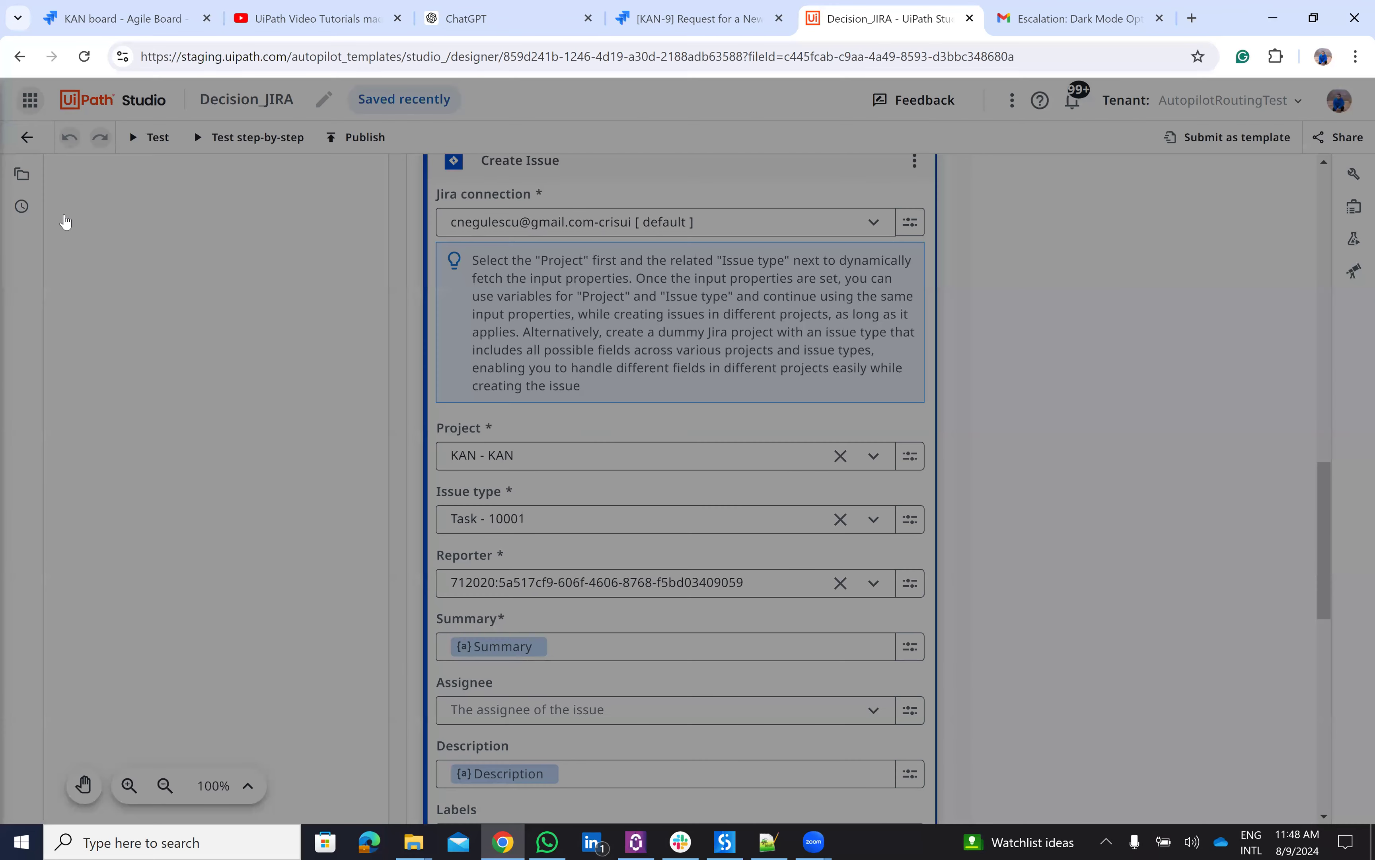
- In Orchestrator, list the API triggers SearchJira and DEcisionJira, then go back to YouTube's UiPath tutorials videos
click(66, 222)
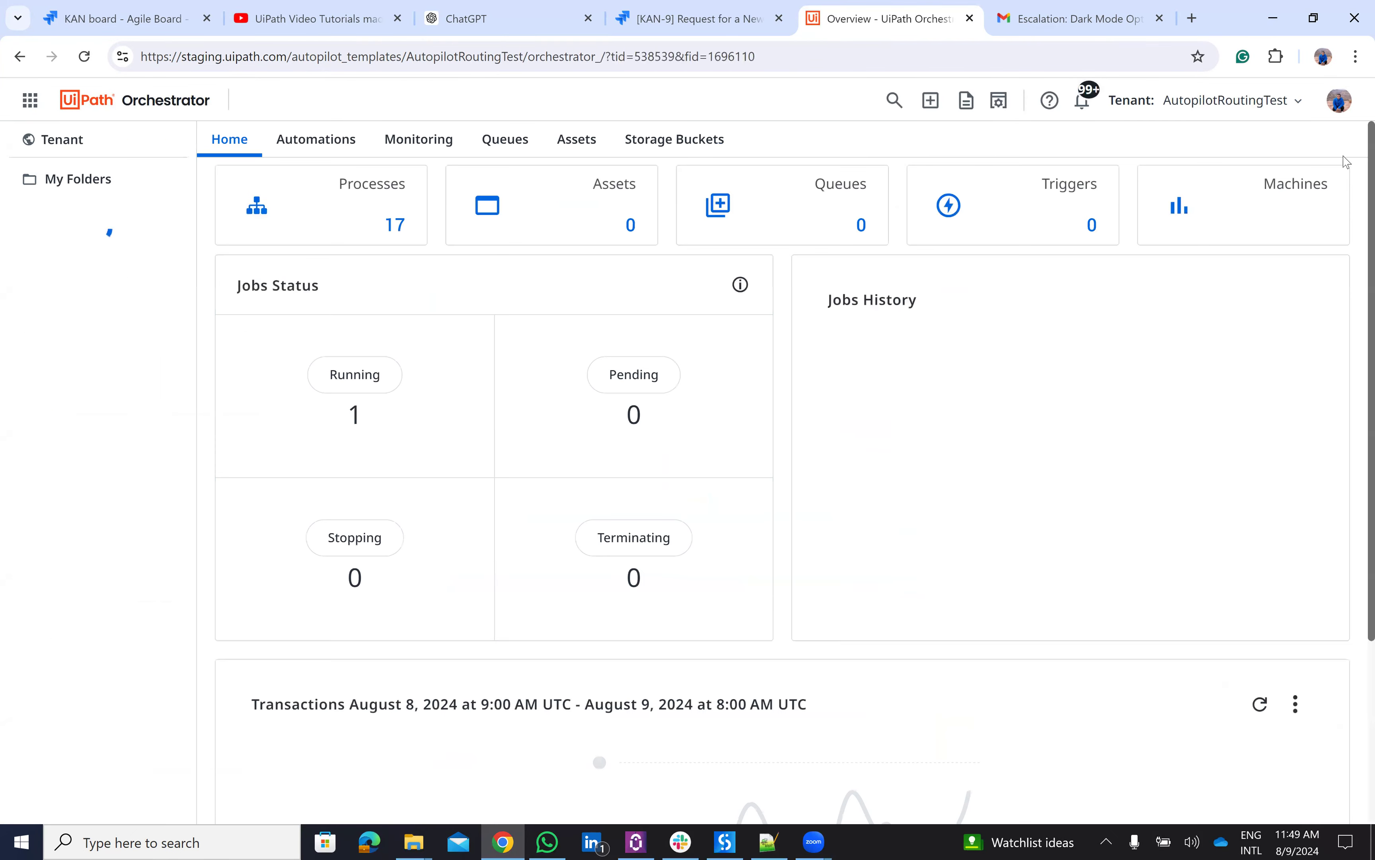
click(1340, 100)
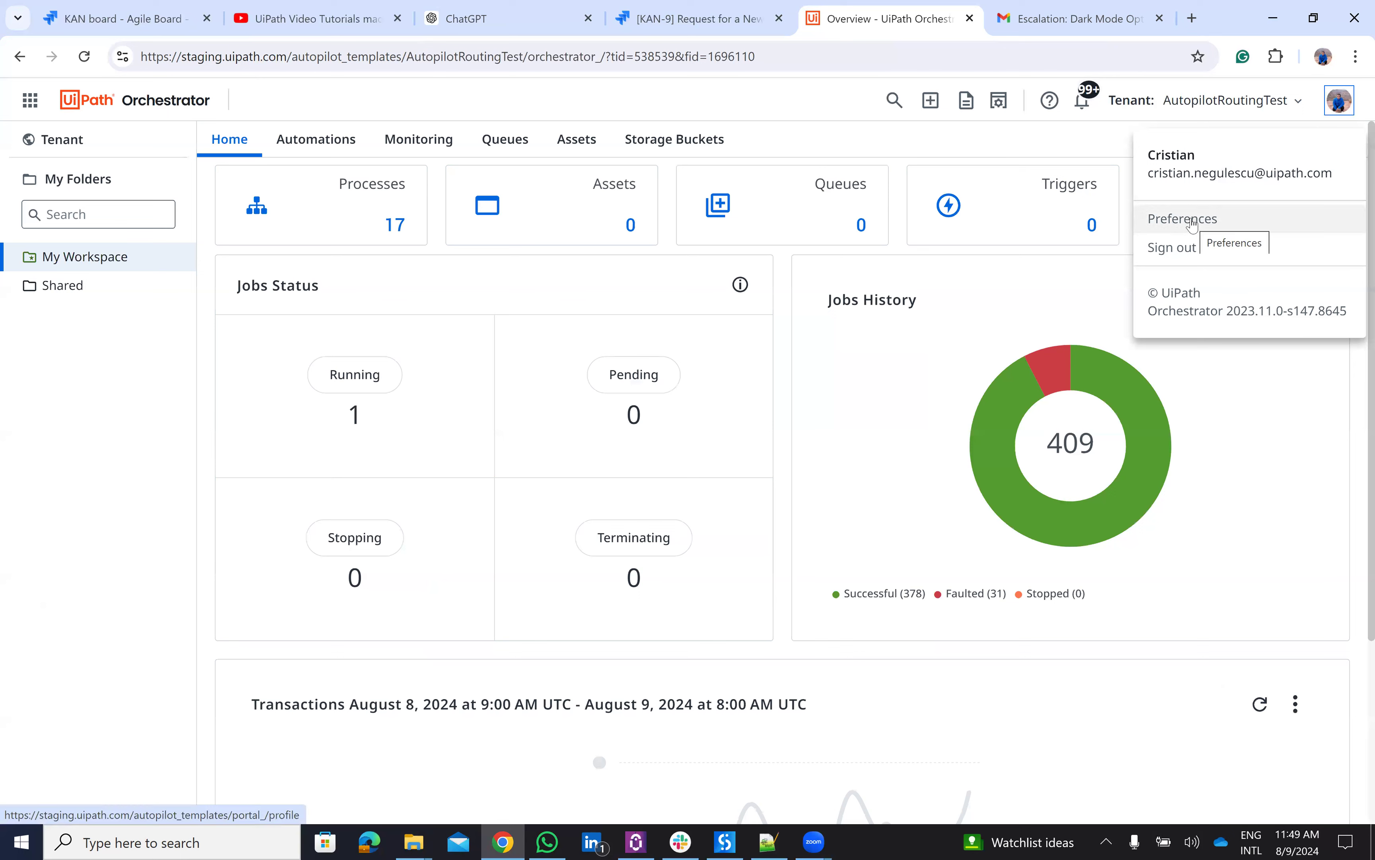
click(308, 146)
click(307, 146)
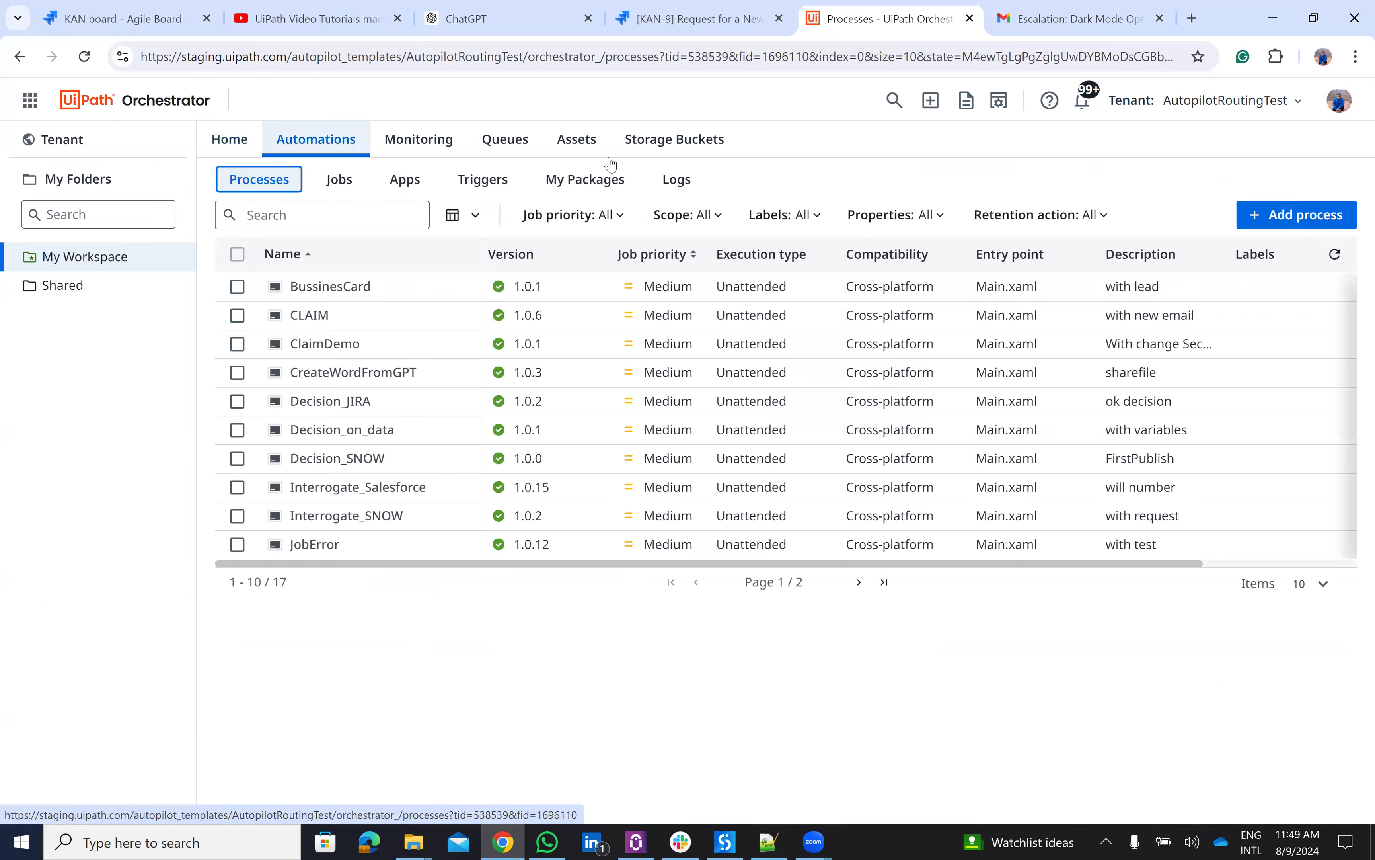
click(480, 179)
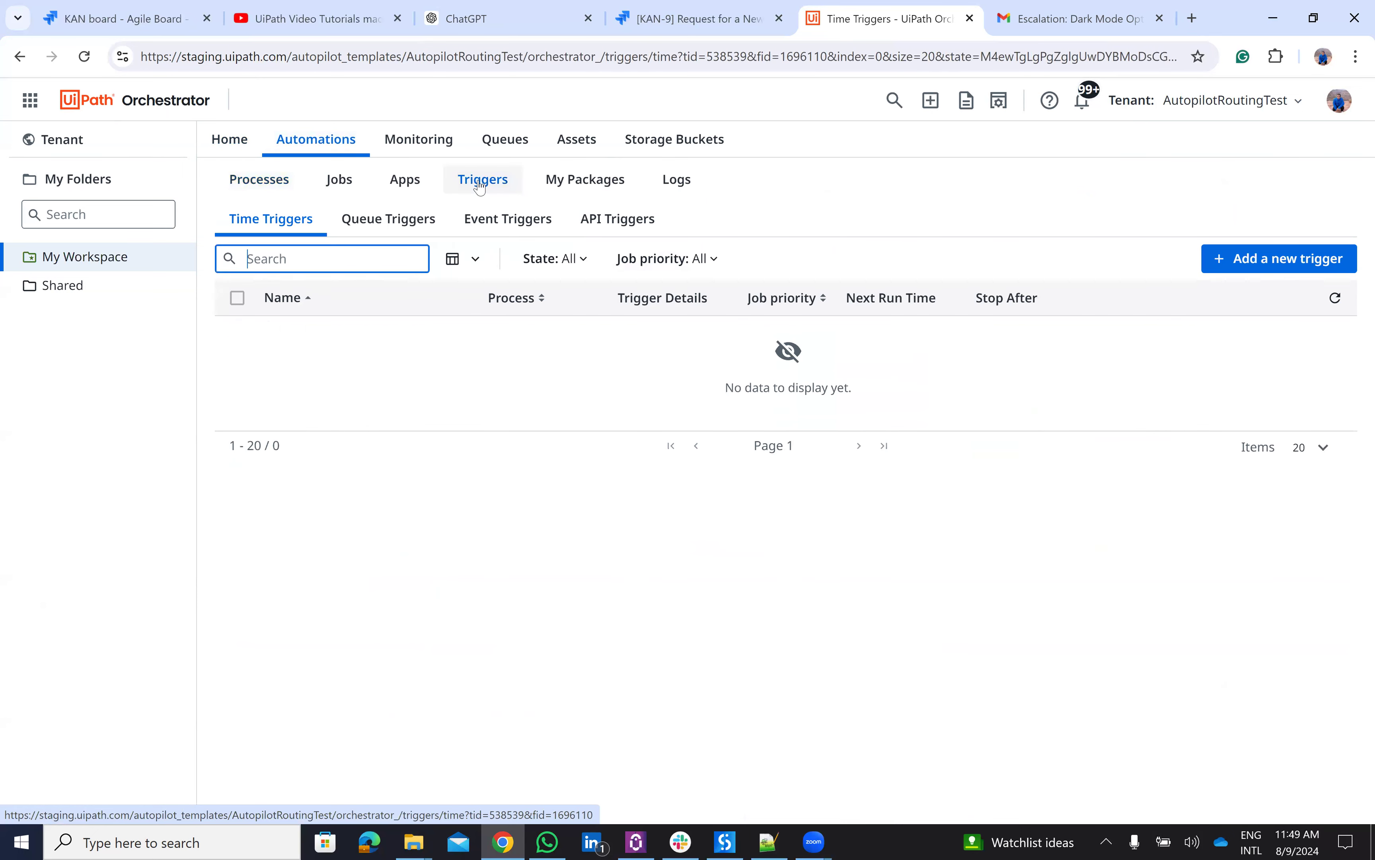
click(636, 228)
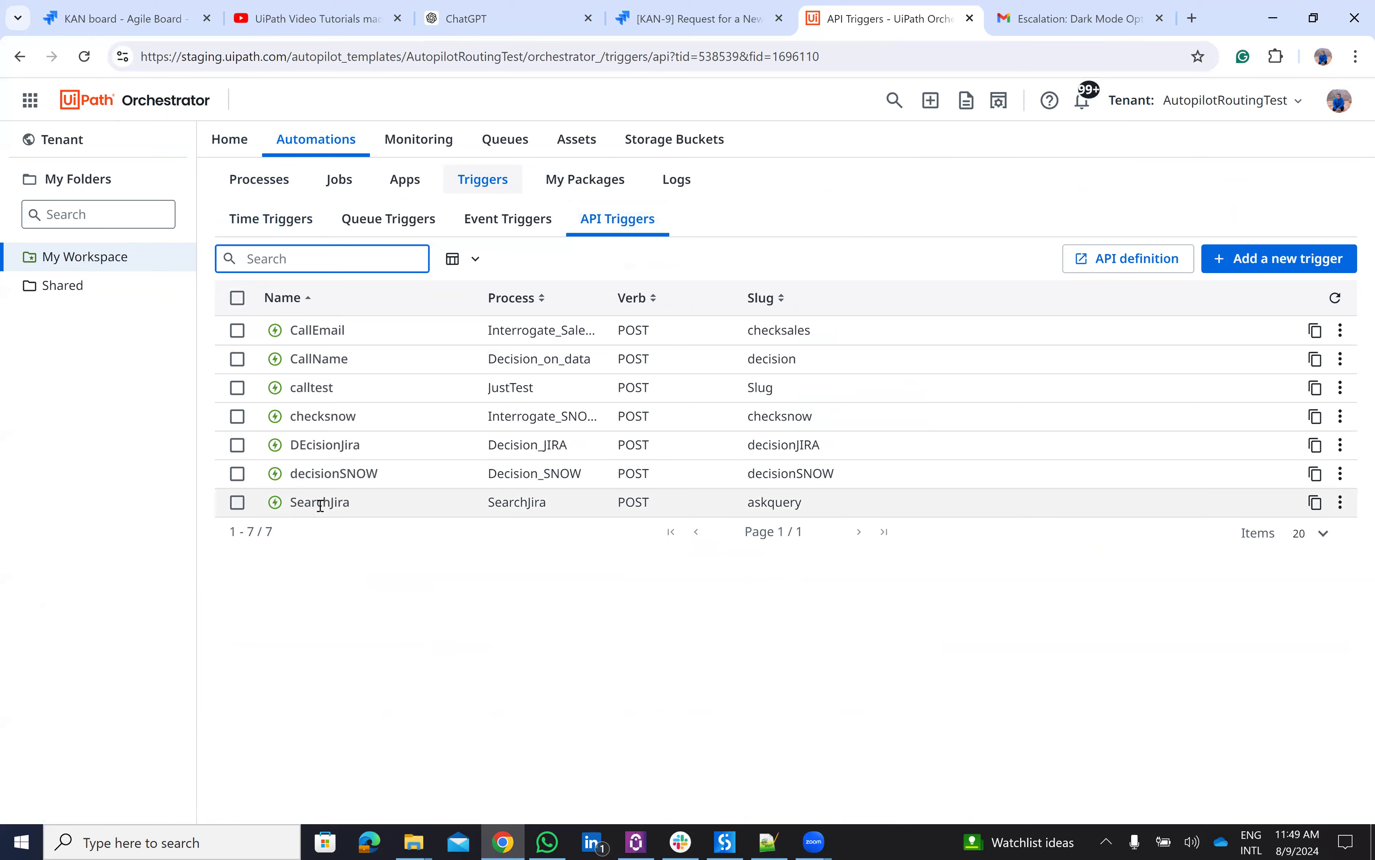
click(345, 10)
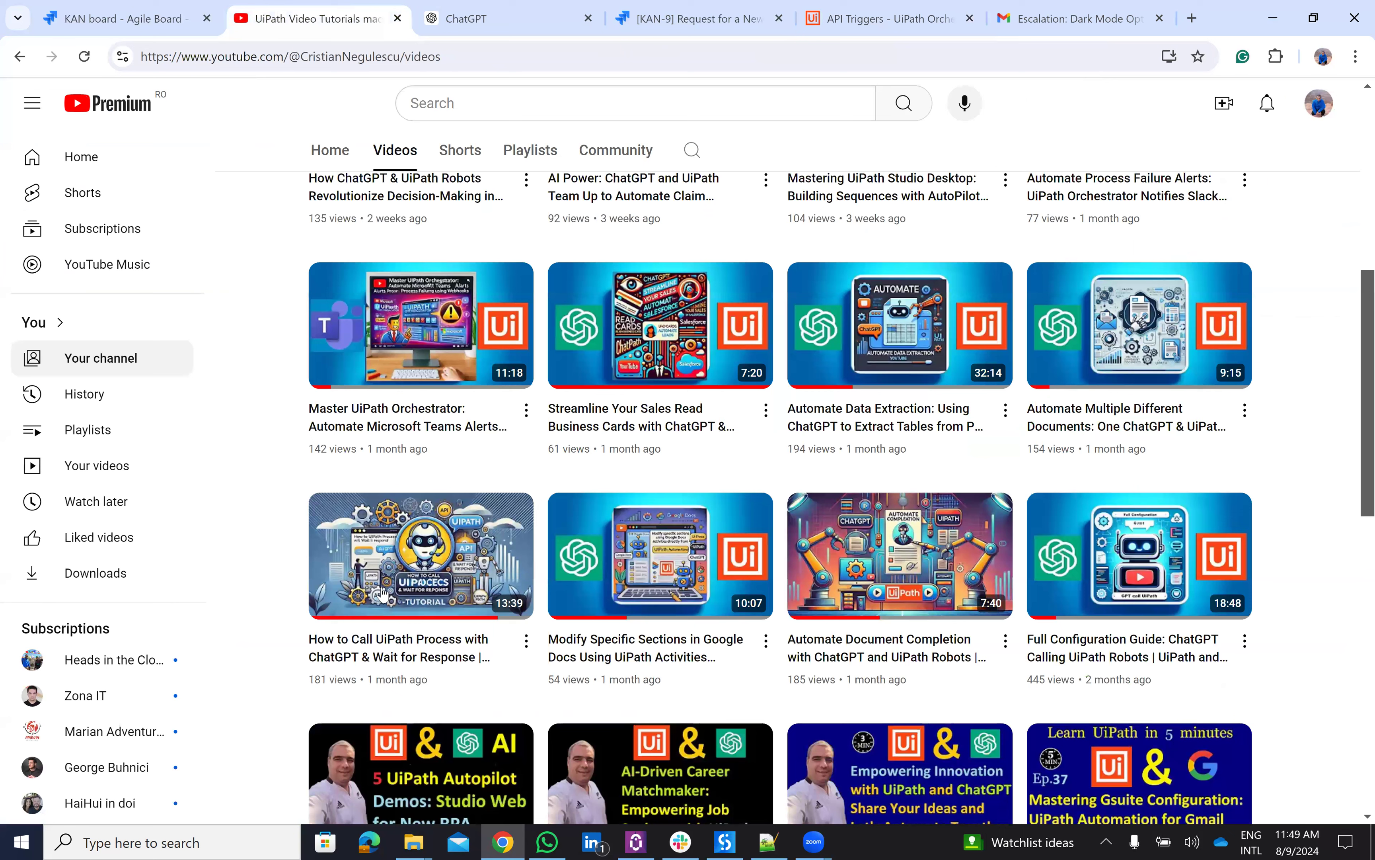
mouse_move(383, 594)
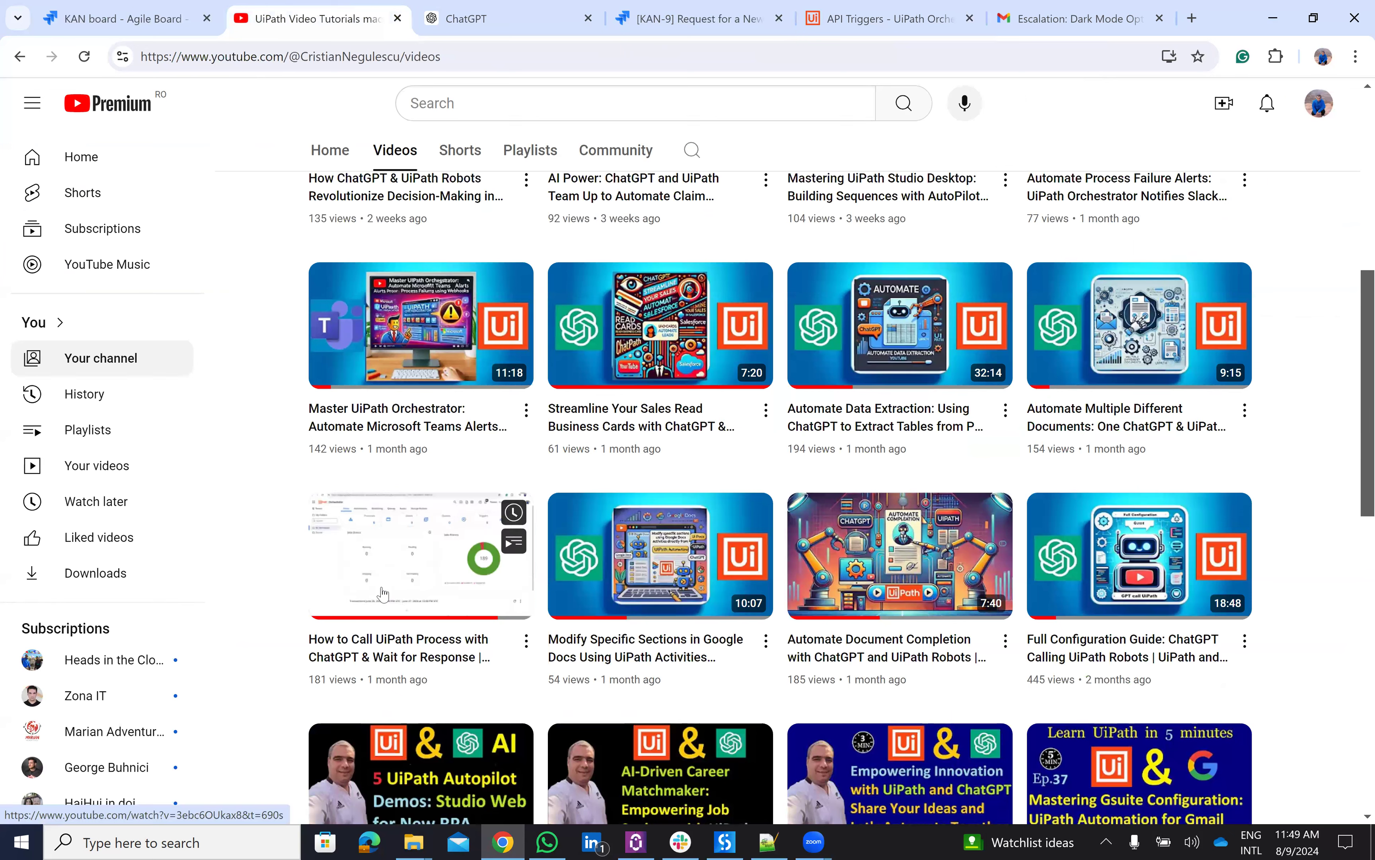